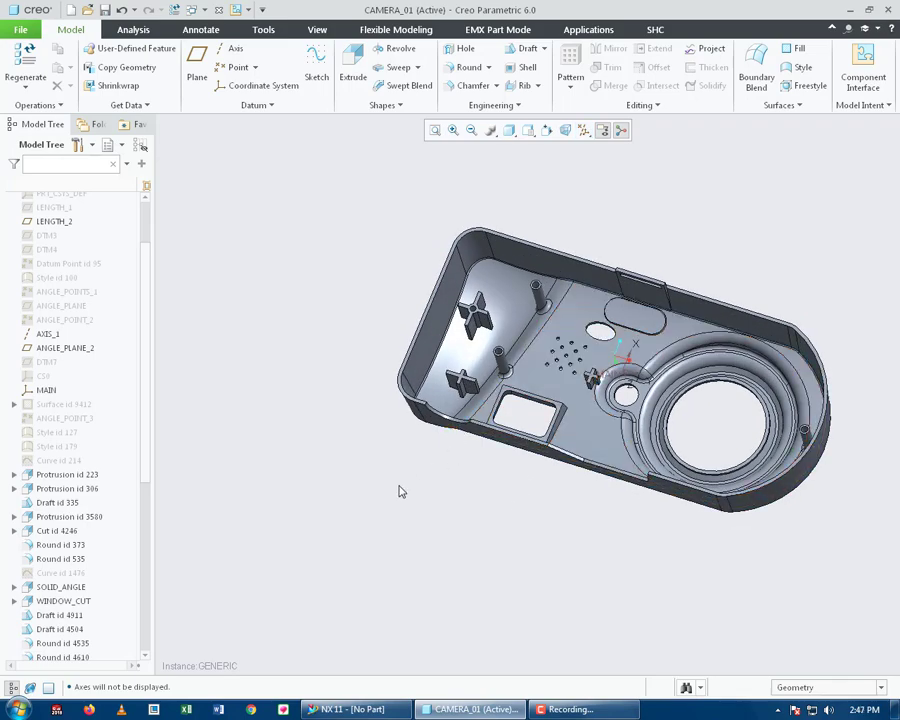
scroll(382, 542, down, 2)
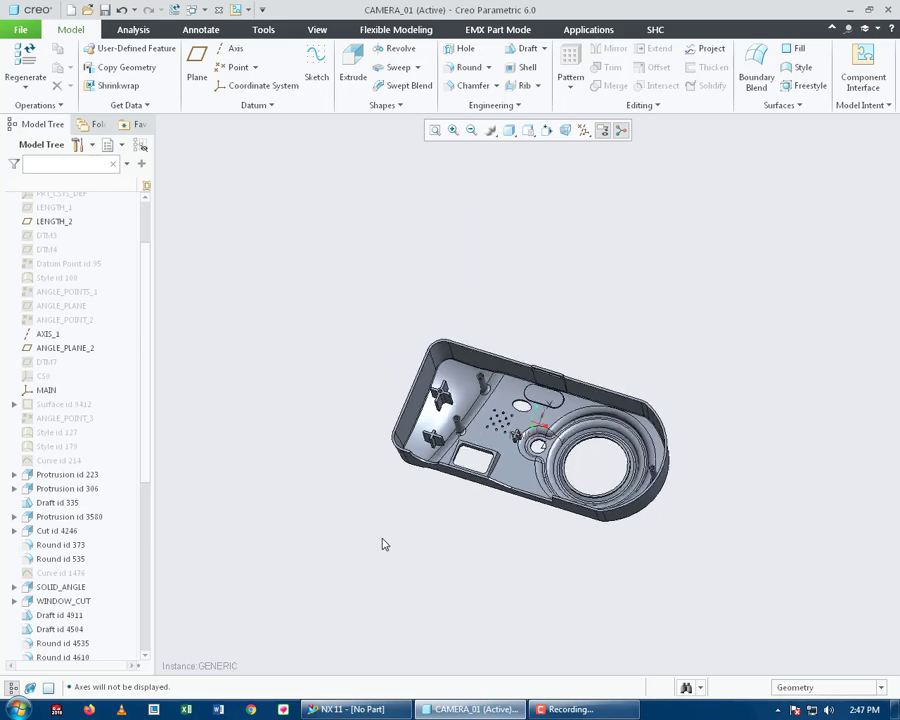
scroll(500, 487, up, 1)
middle_drag(500, 487, 371, 643)
middle_drag(434, 532, 420, 550)
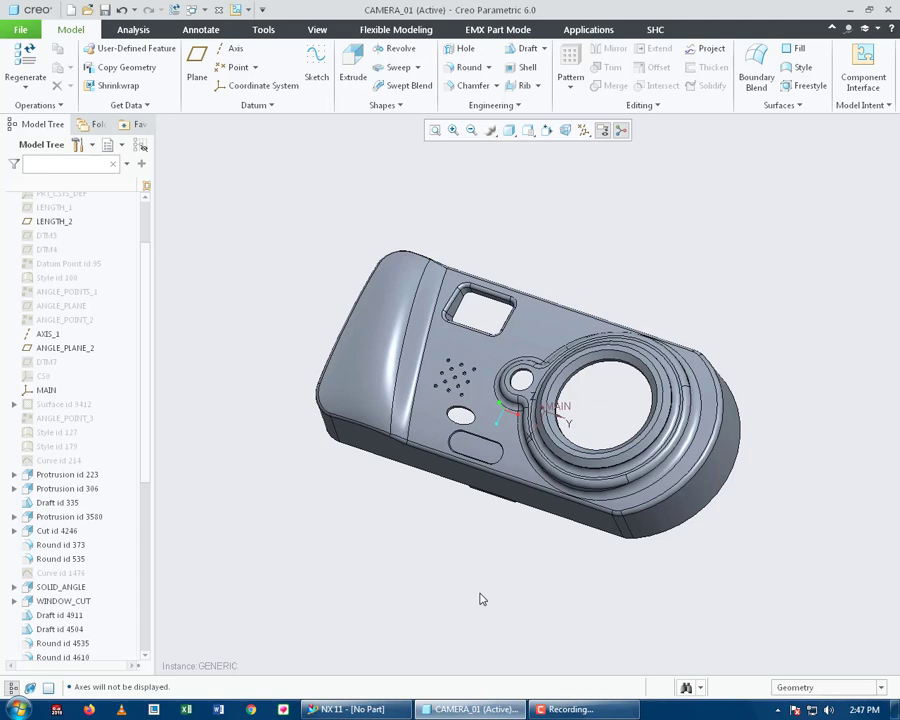
mouse_move(350, 709)
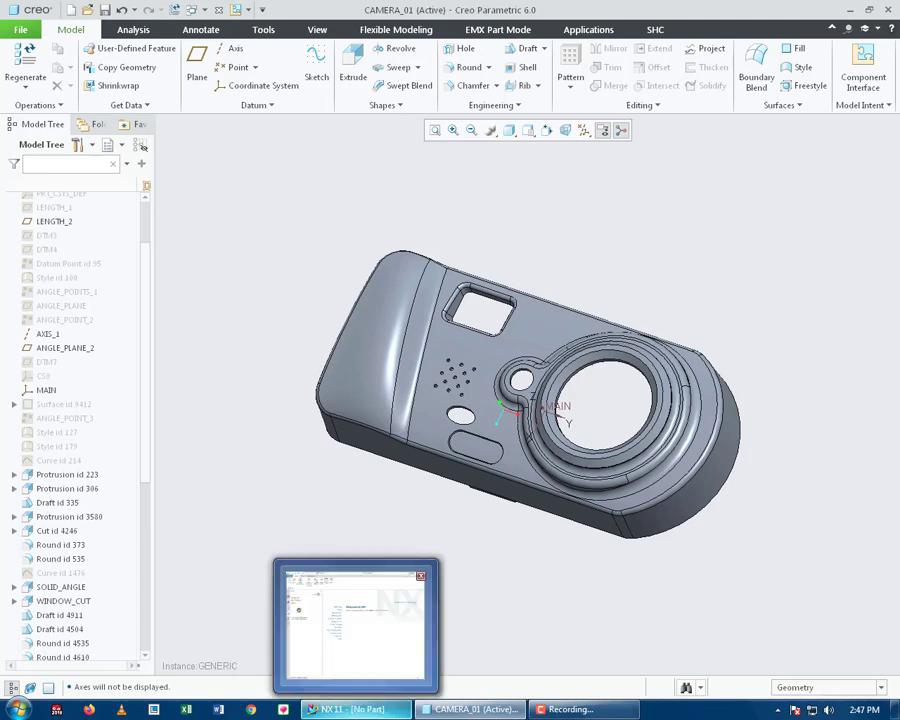
- Switch to Chrome and search Google for "tone into kg"
click(251, 711)
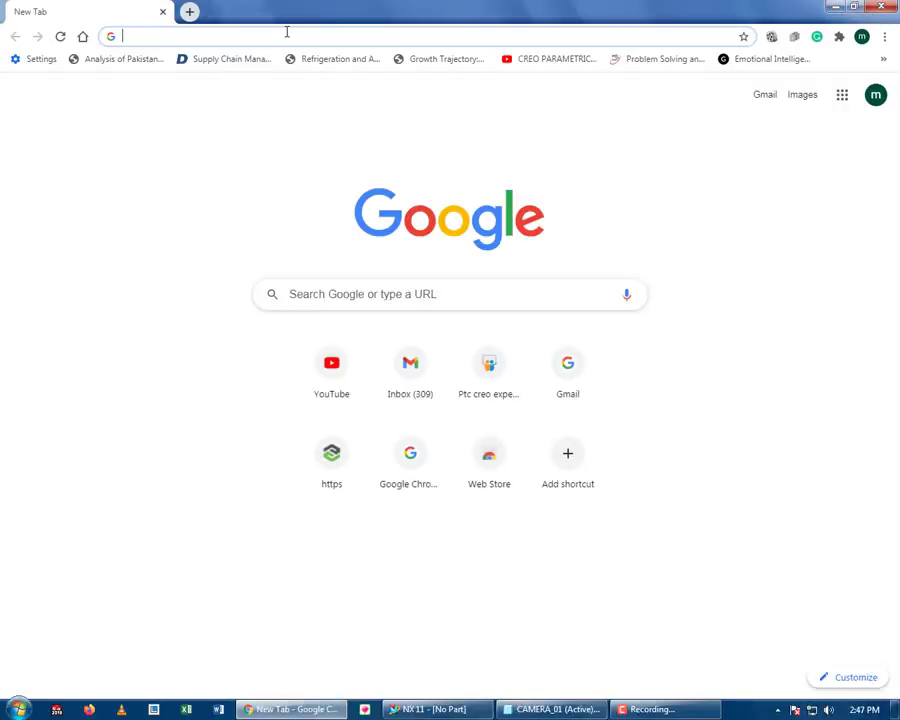
click(312, 36)
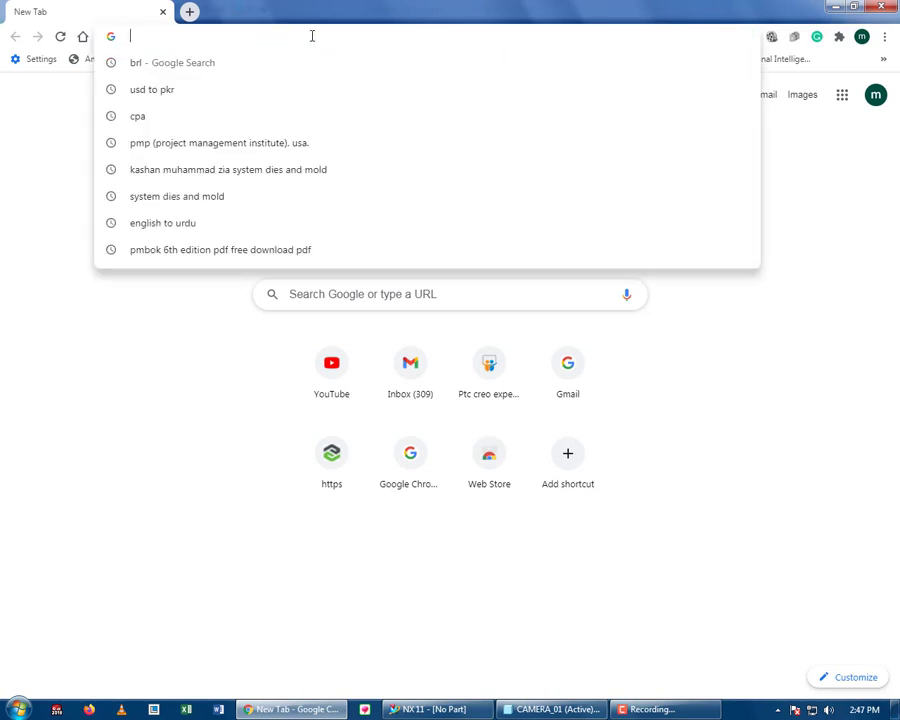
text(t)
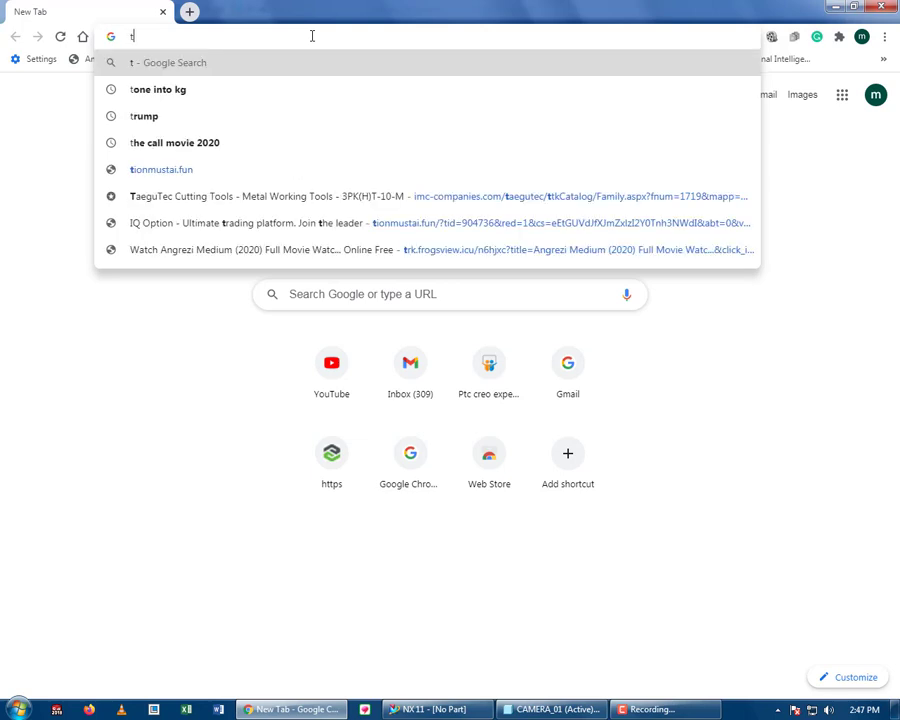
text(one )
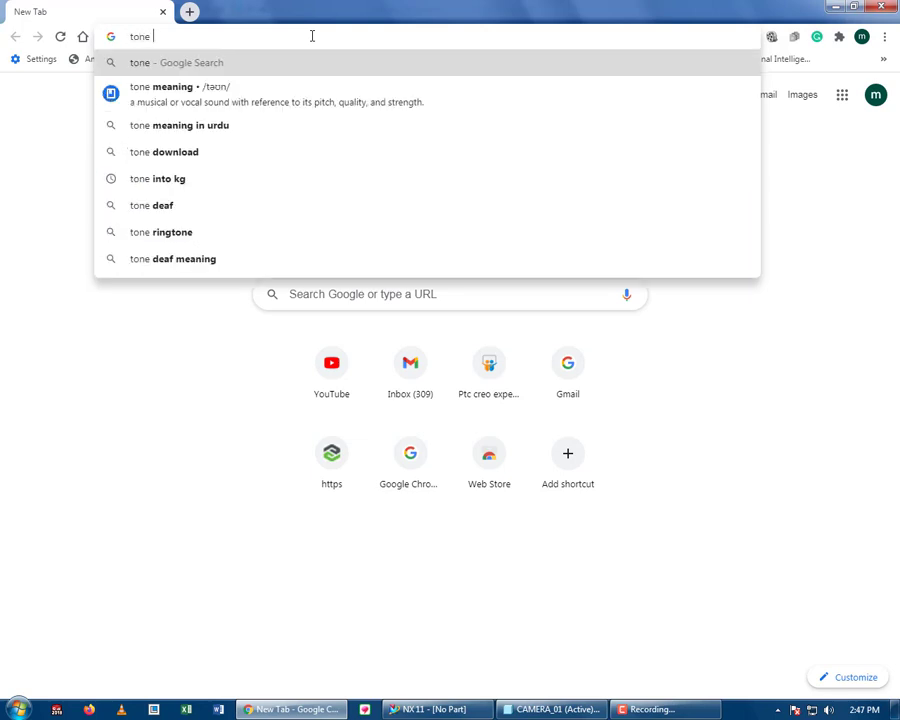
text(into)
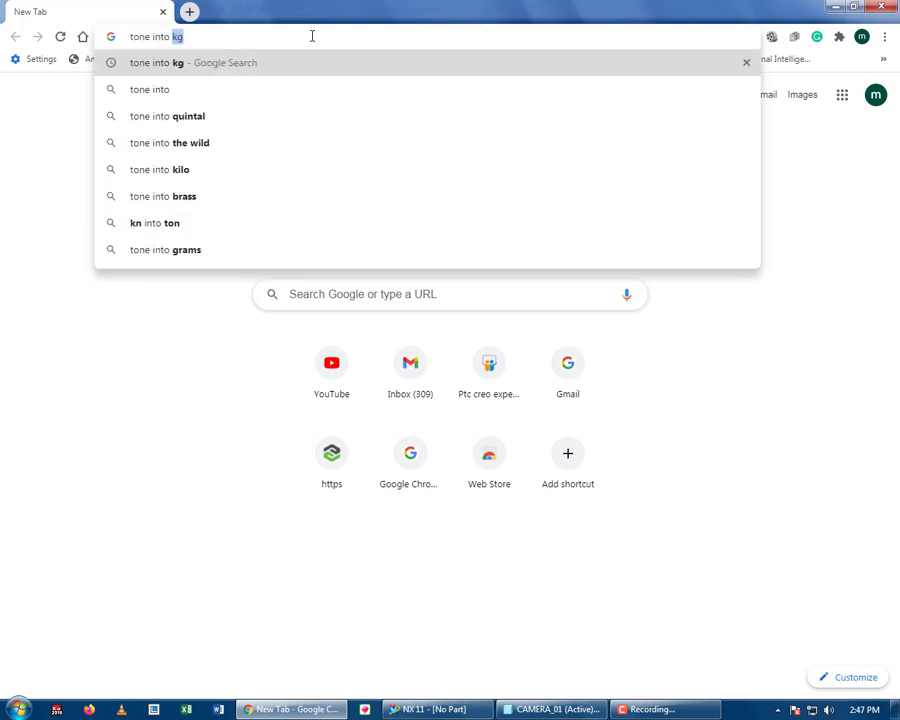
key(Return)
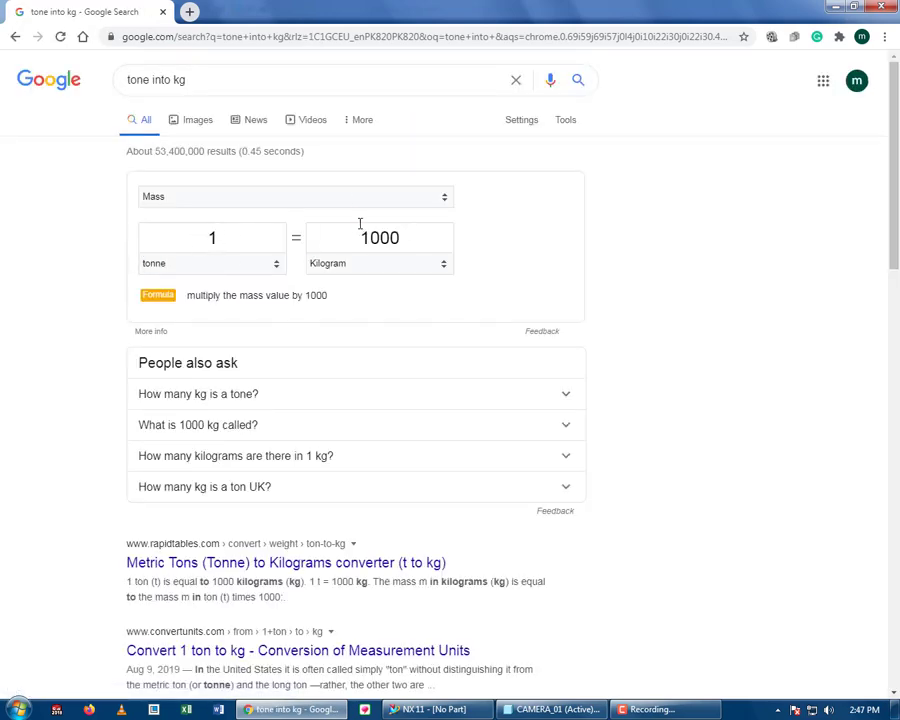
- Search for "kg into gram" in a new browser tab and compare it with the tonne-to-kilogram conversion
click(190, 11)
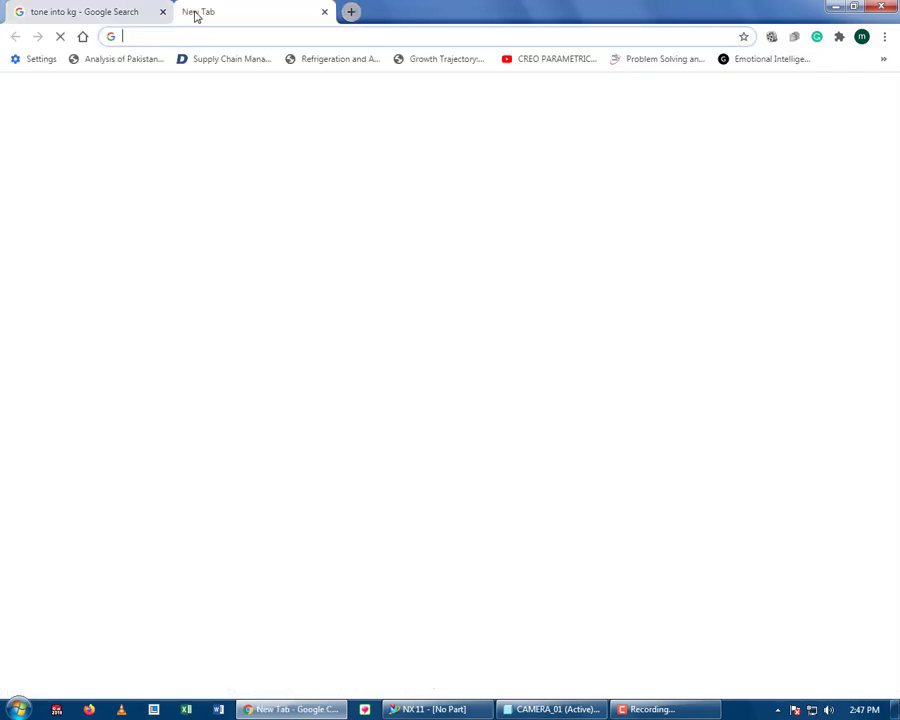
text(kg )
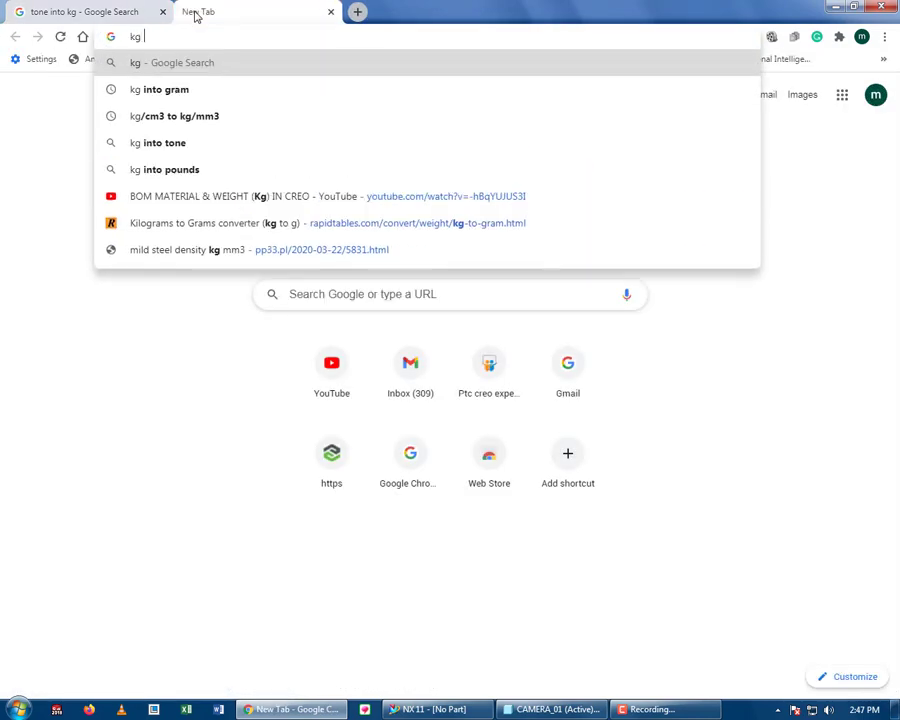
text(into gram)
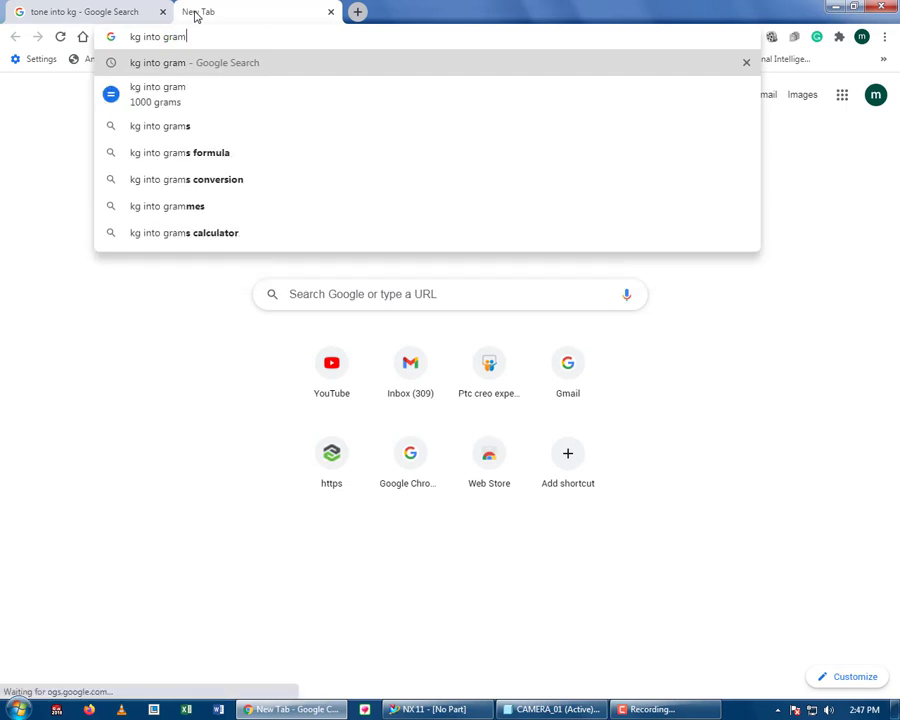
key(Return)
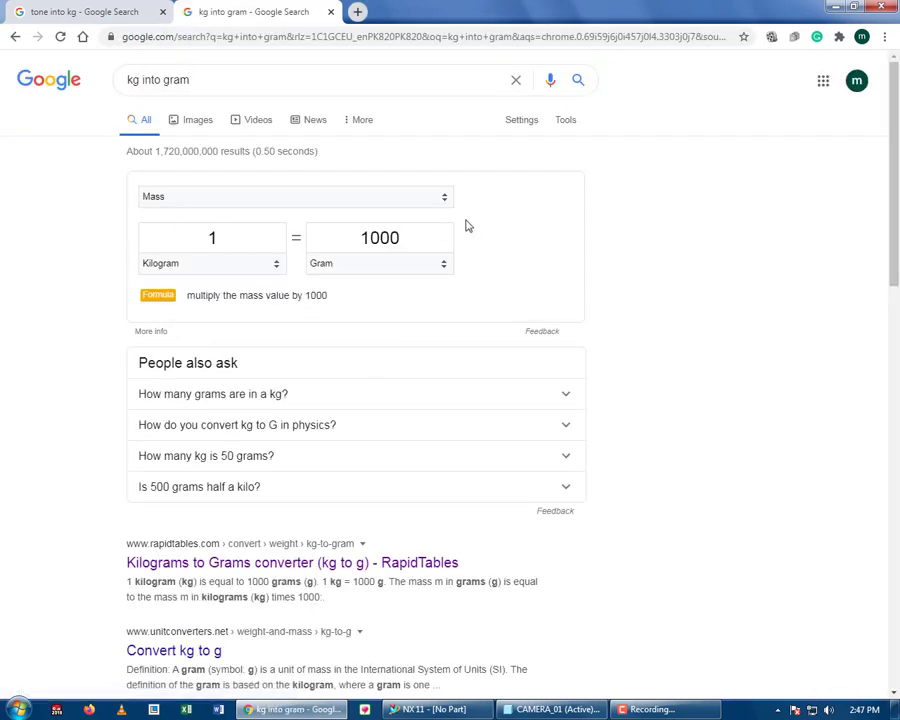
click(80, 10)
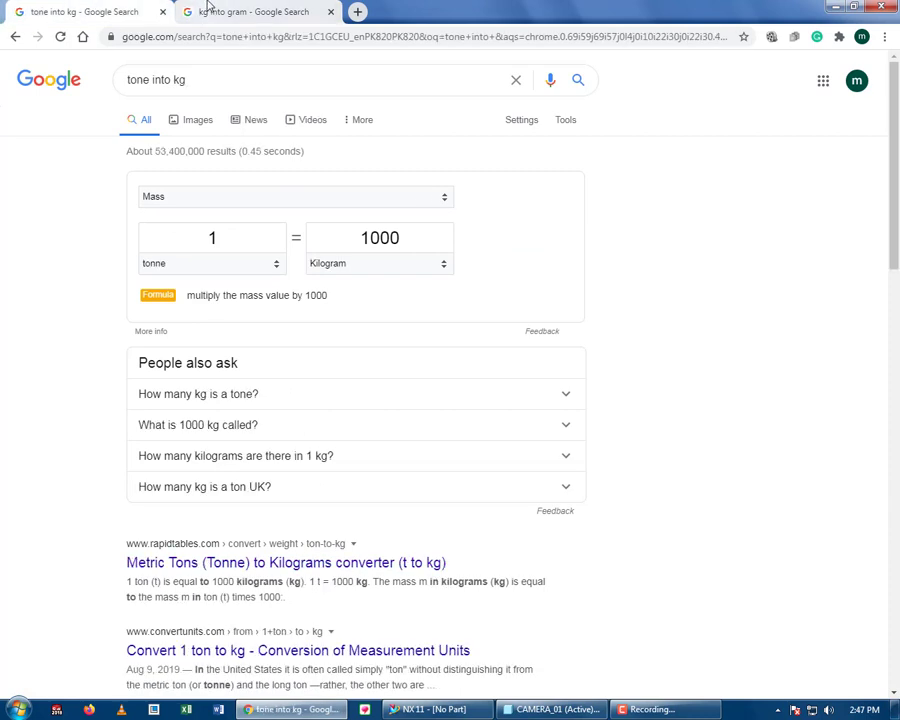
click(200, 11)
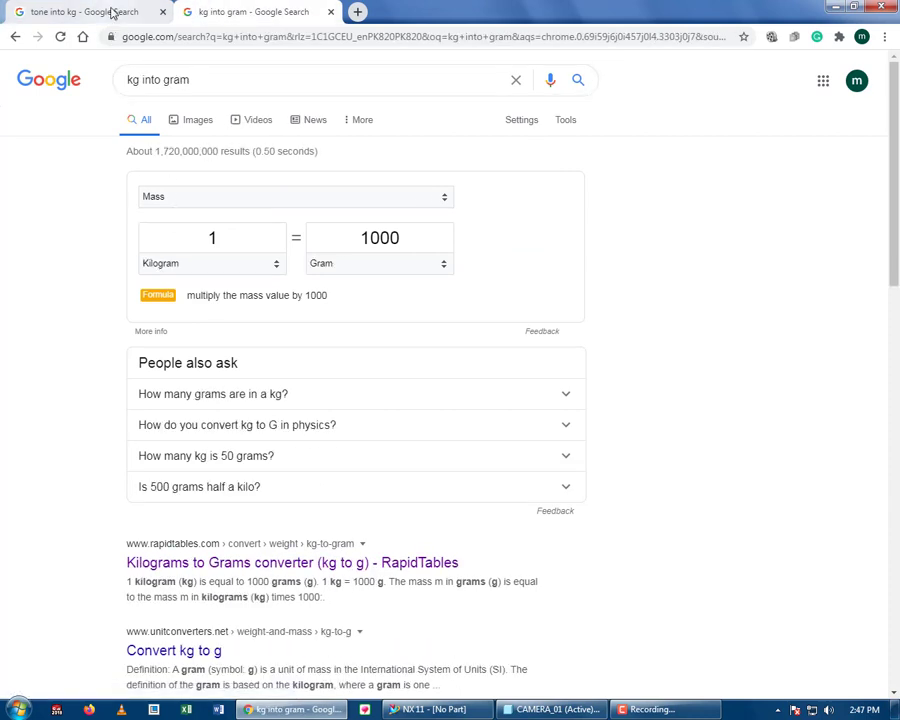
- Switch back to Creo Parametric and review the material and units in the camera part's model properties
key(alt+Tab)
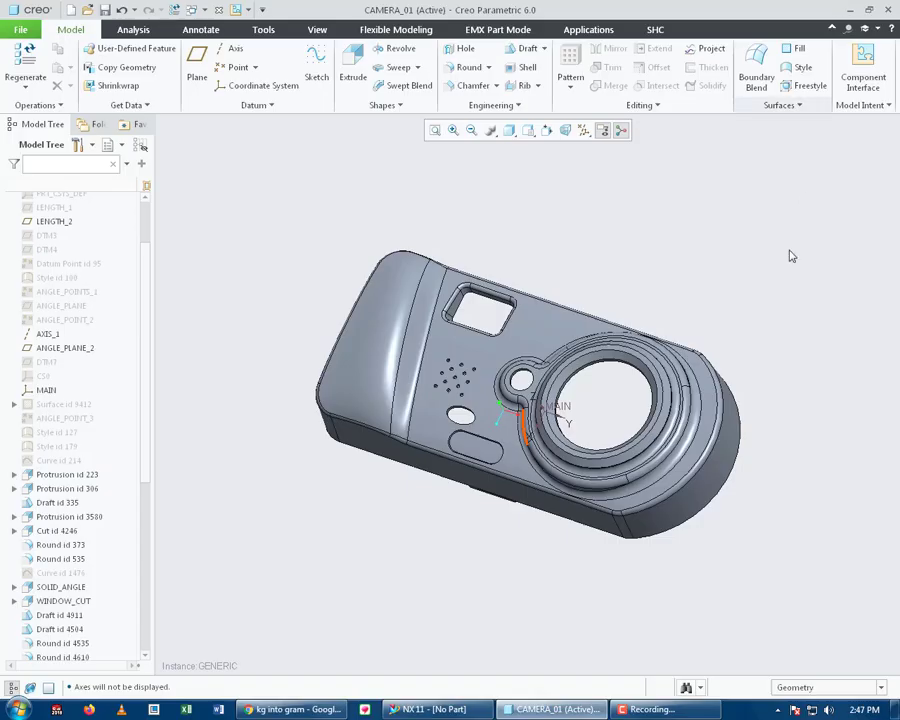
middle_drag(520, 434, 474, 388)
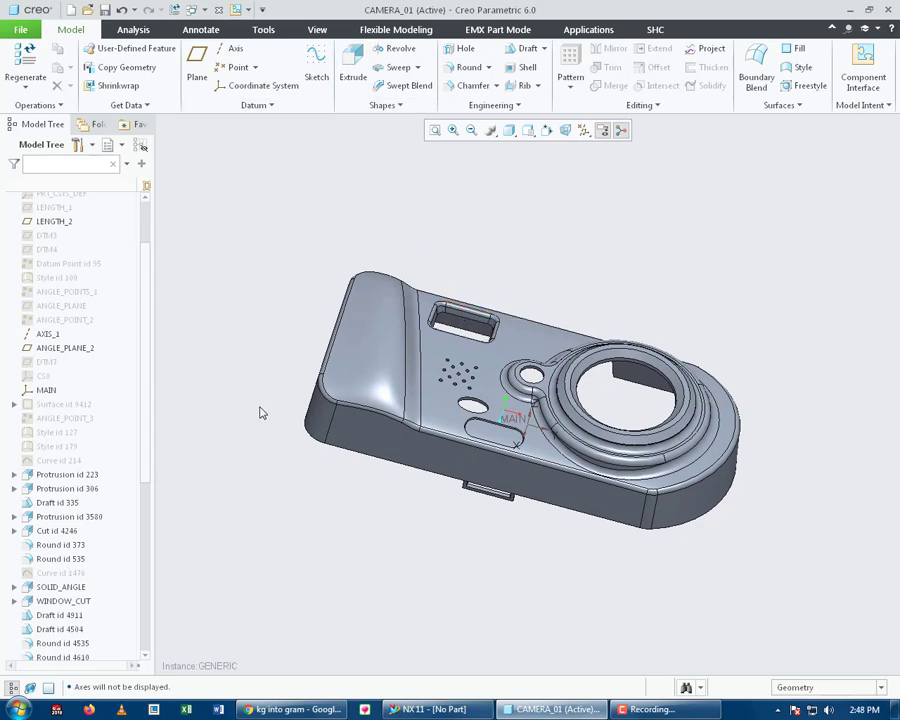
middle_drag(292, 457, 325, 255)
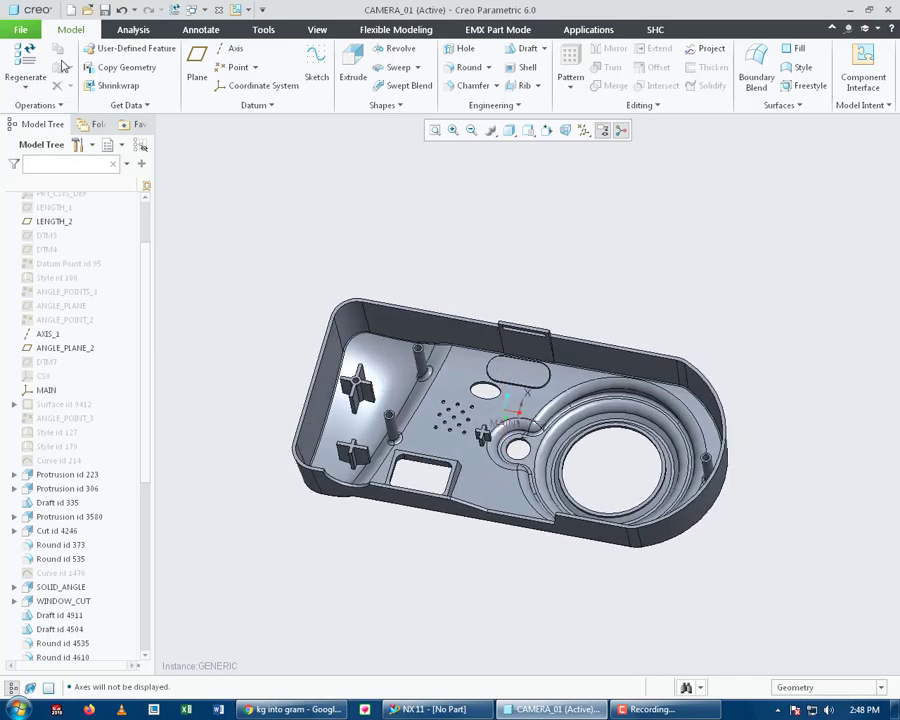
click(20, 29)
mouse_move(52, 236)
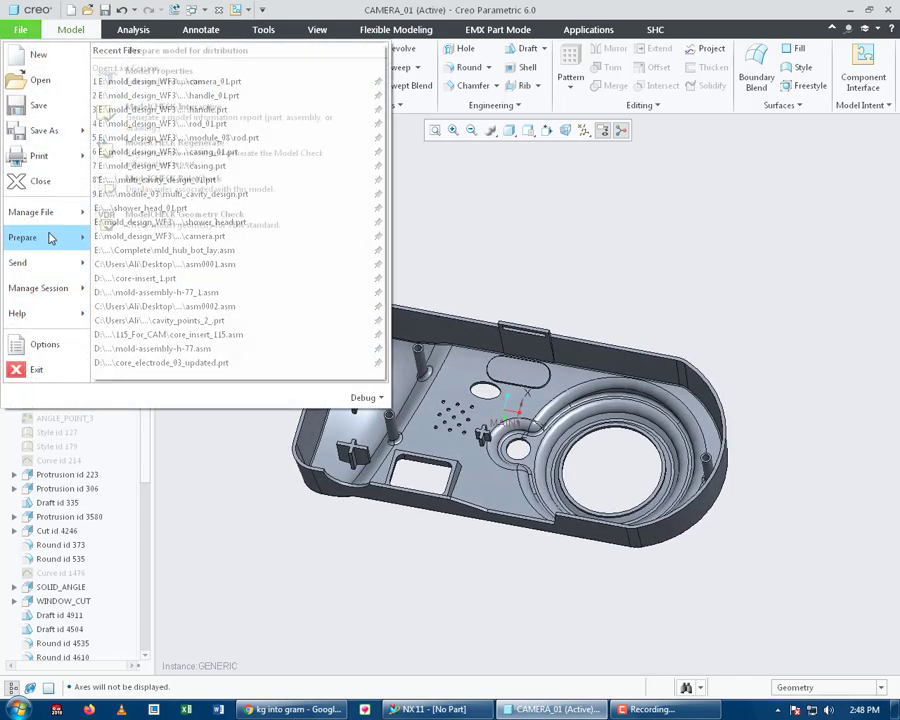
click(186, 94)
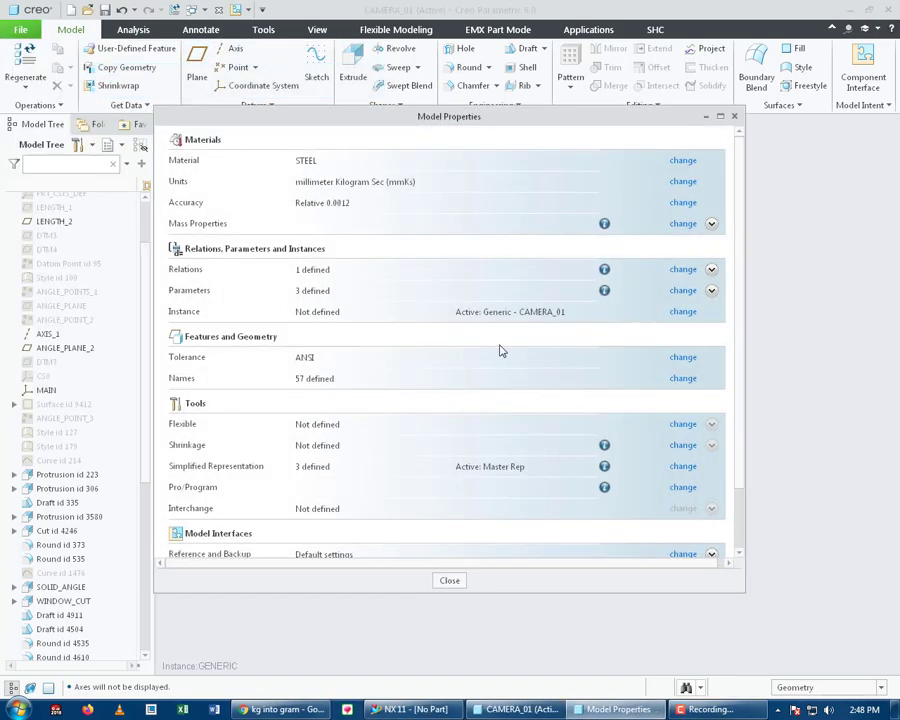
click(734, 120)
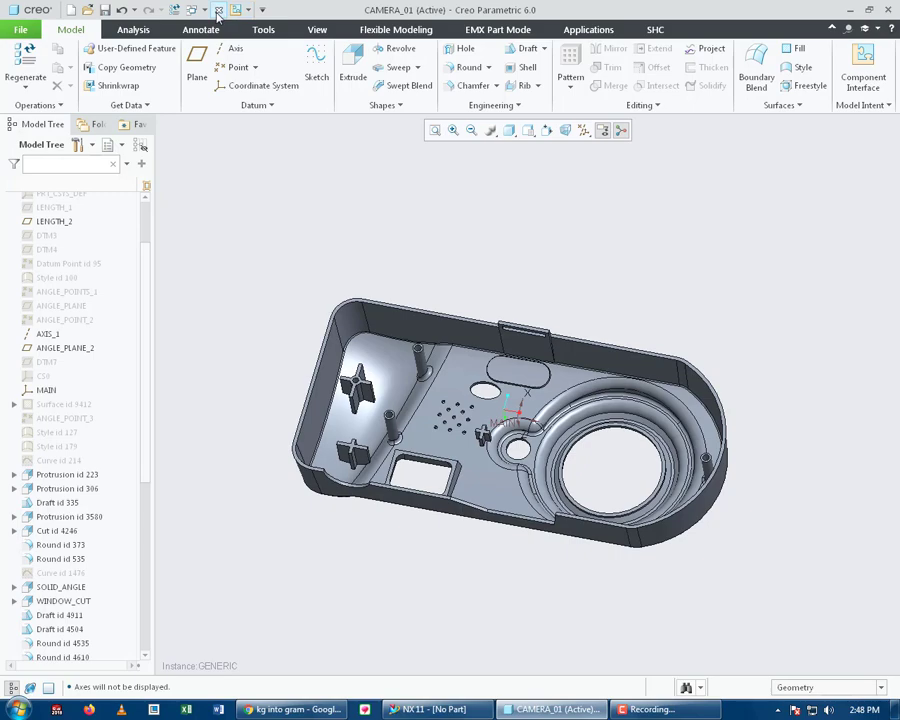
- Close the camera part and erase all objects that are not displayed from the session
click(219, 12)
click(186, 86)
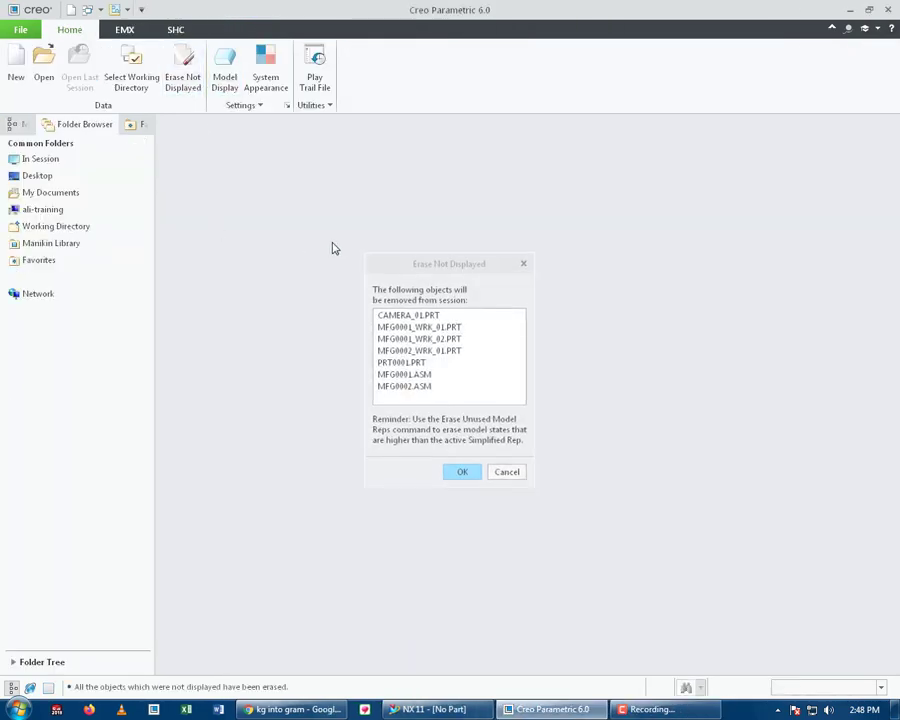
key(Return)
- Open camera_01.prt from the Ref_Part_Models folder and turn it to show the inside of the housing
click(55, 60)
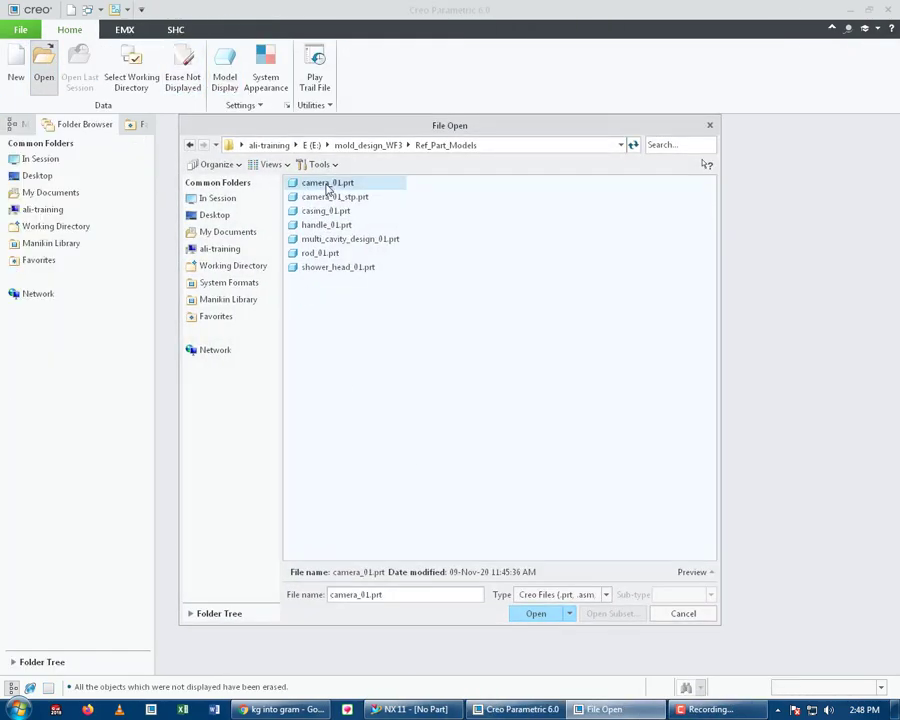
double_click(322, 182)
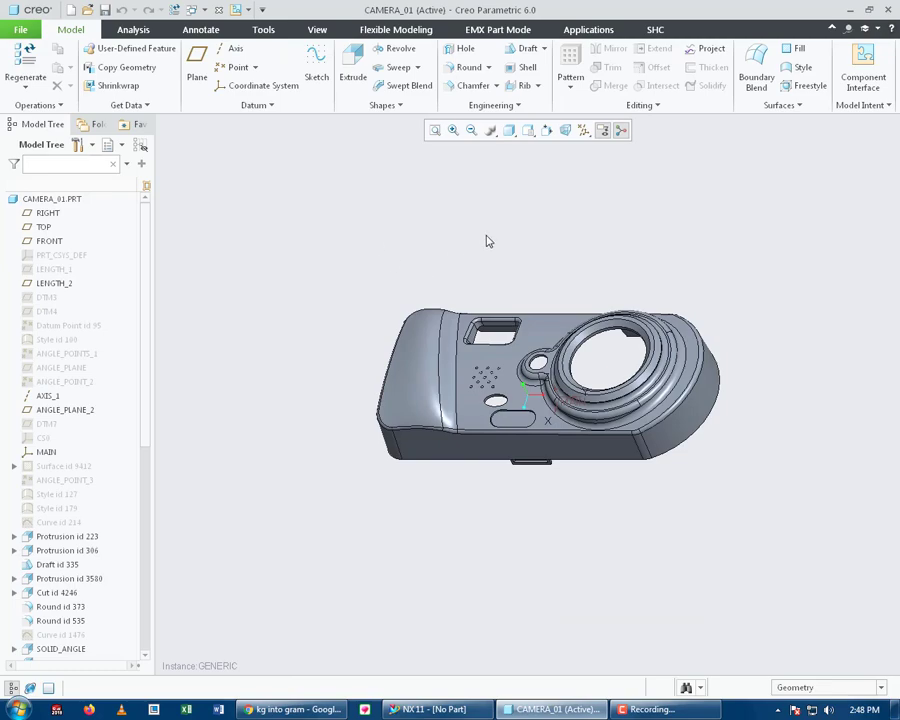
middle_drag(488, 241, 372, 272)
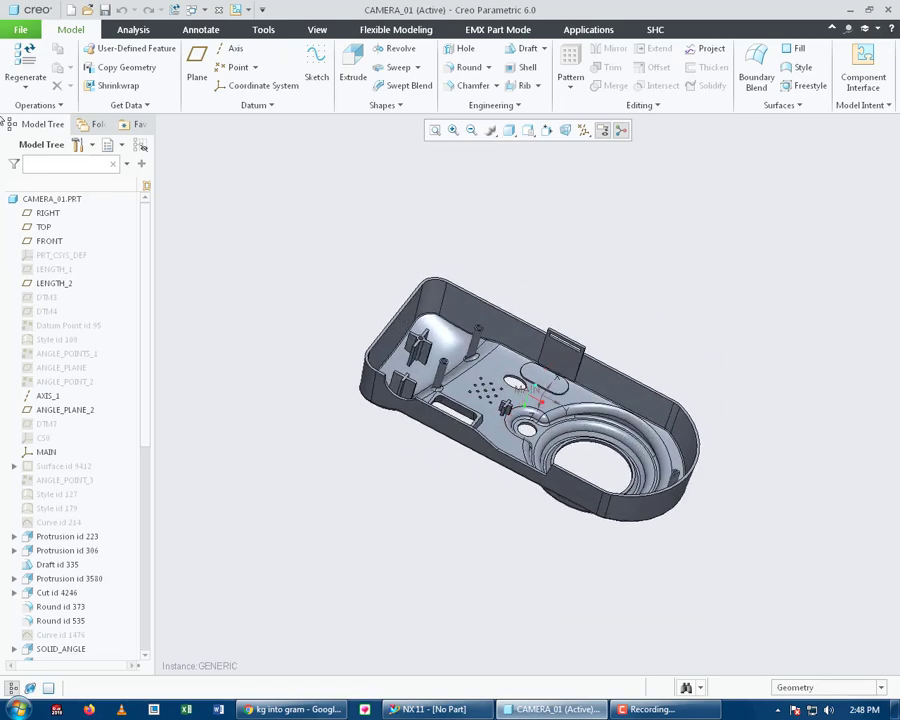
- Change the camera part's unit system to millimeter Newton Second (mmNs), converting the dimensions
click(20, 29)
mouse_move(60, 237)
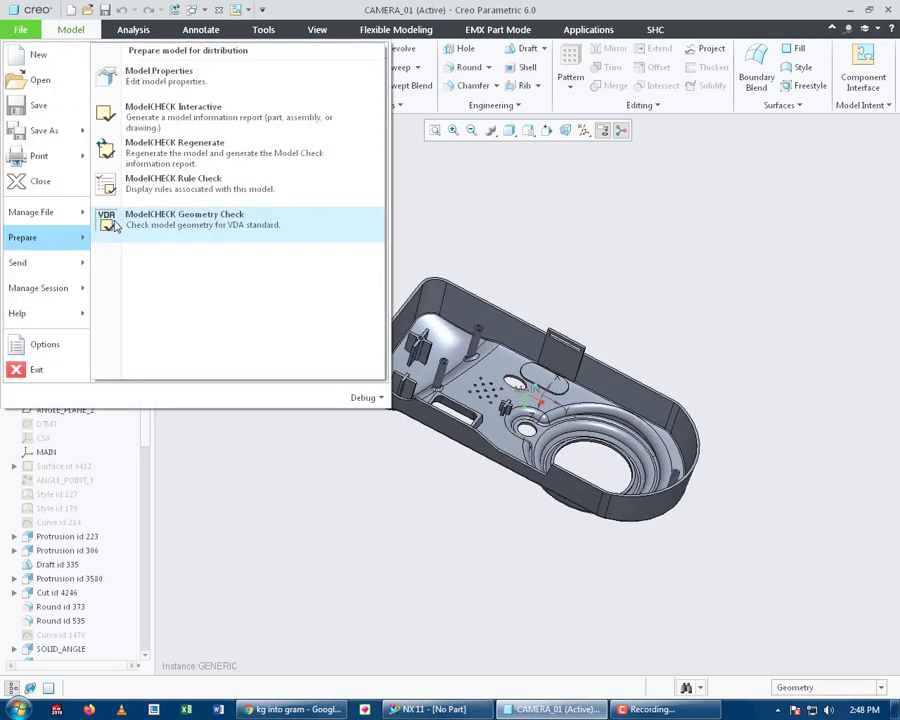
click(152, 80)
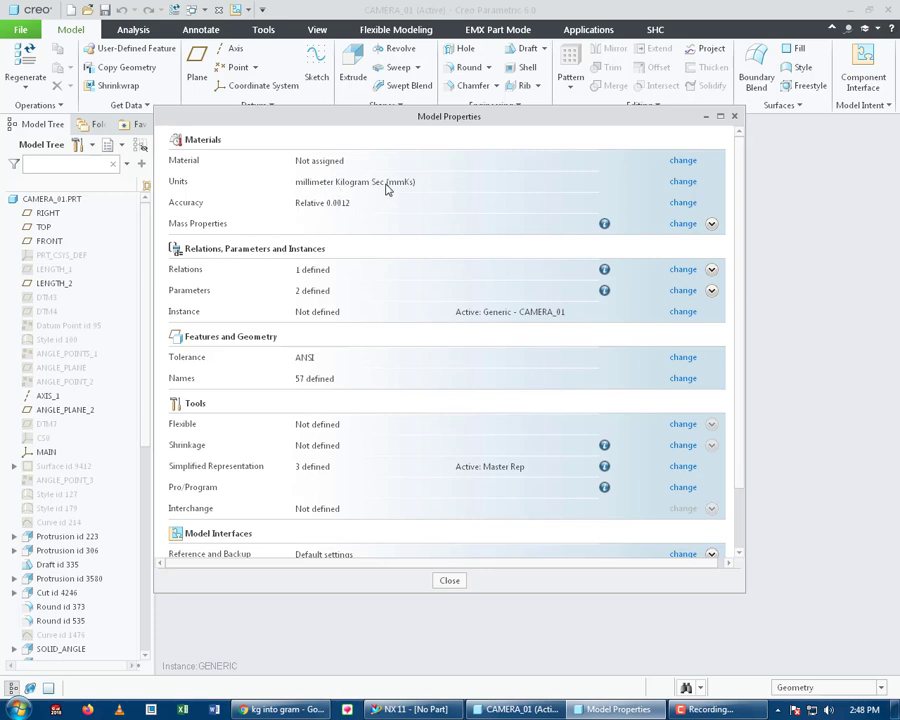
click(681, 182)
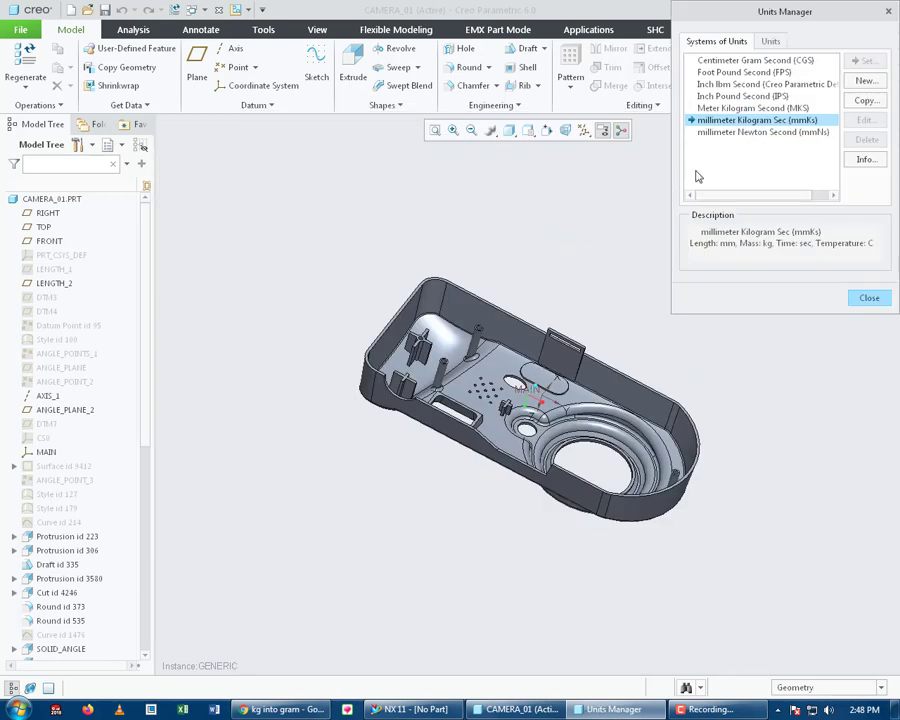
click(777, 134)
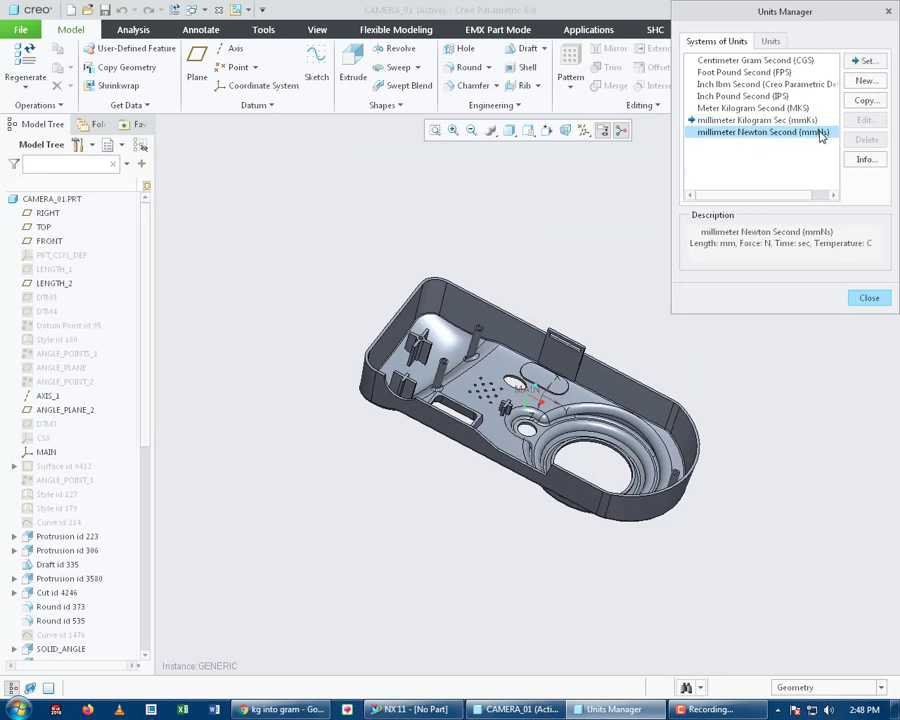
click(860, 62)
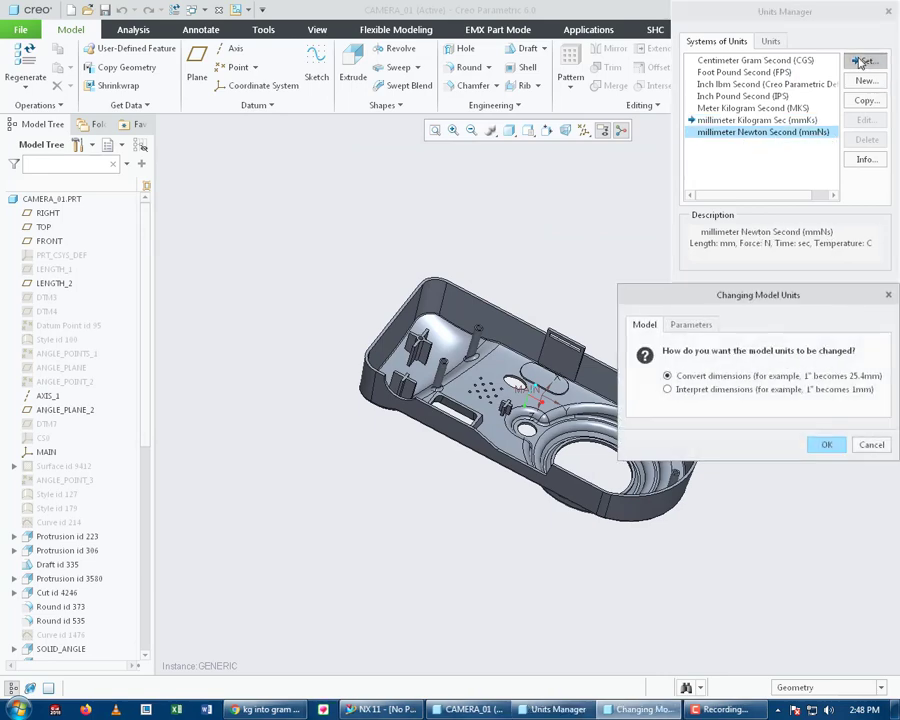
click(825, 443)
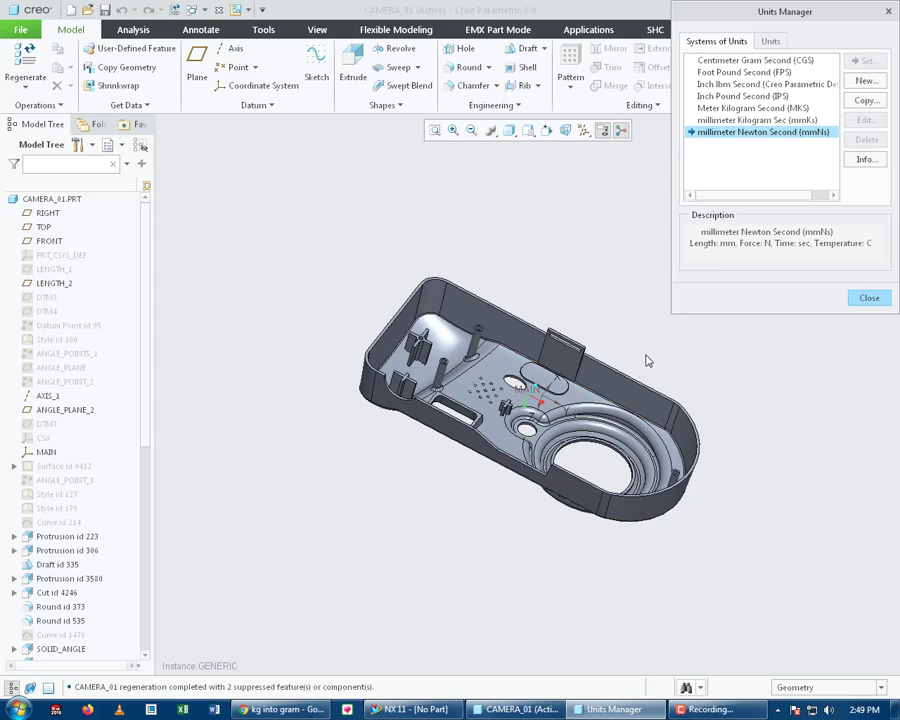
click(866, 298)
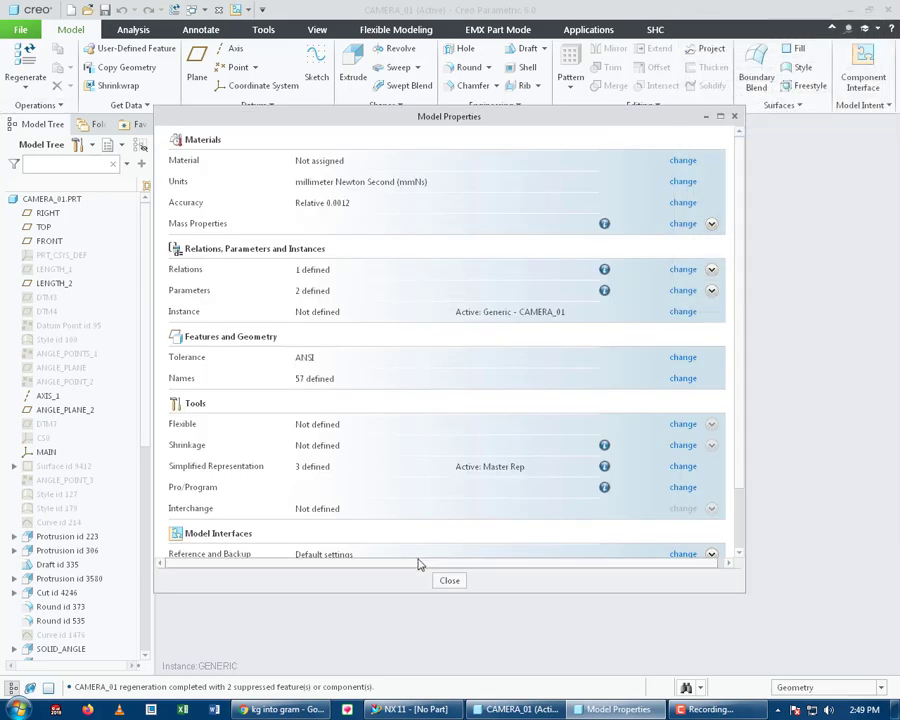
click(450, 584)
- Change the camera part's unit system to millimeter Kilogram Sec (mmKs) in its model properties, converting the dimensions
click(20, 29)
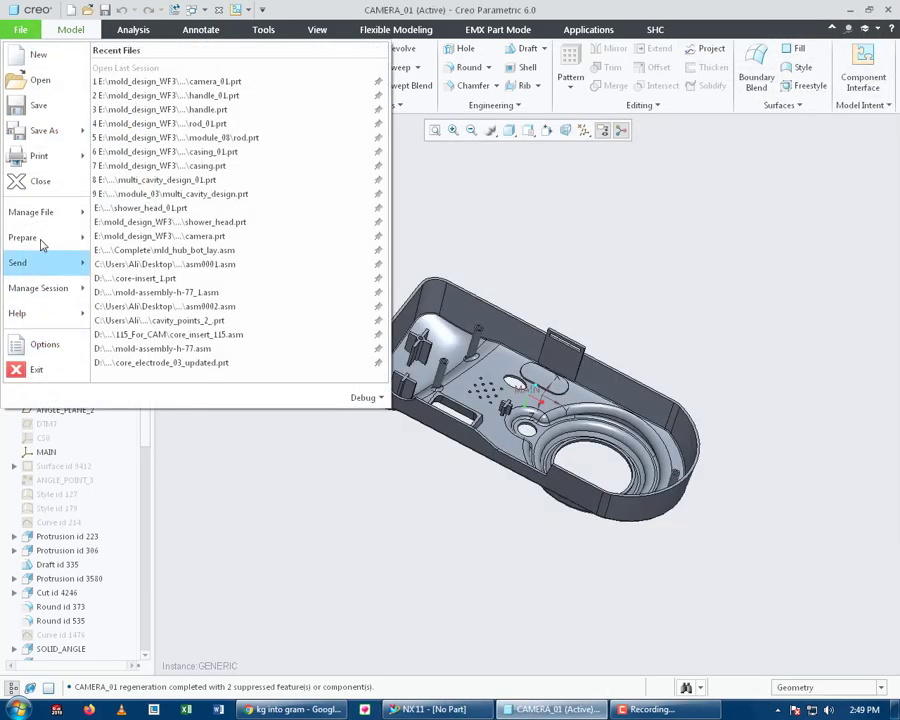
mouse_move(22, 237)
click(208, 71)
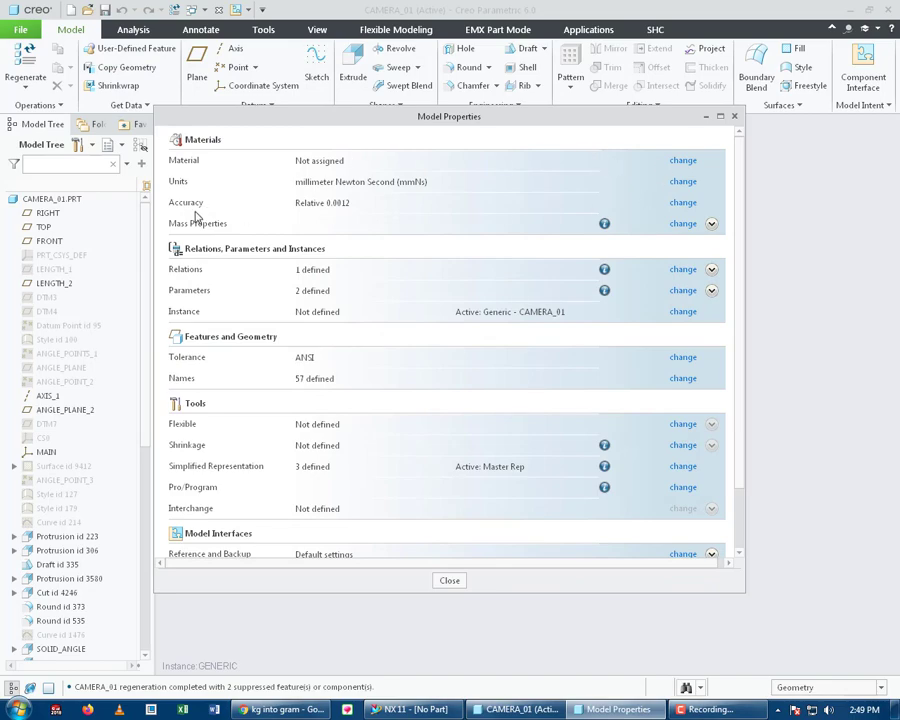
click(681, 182)
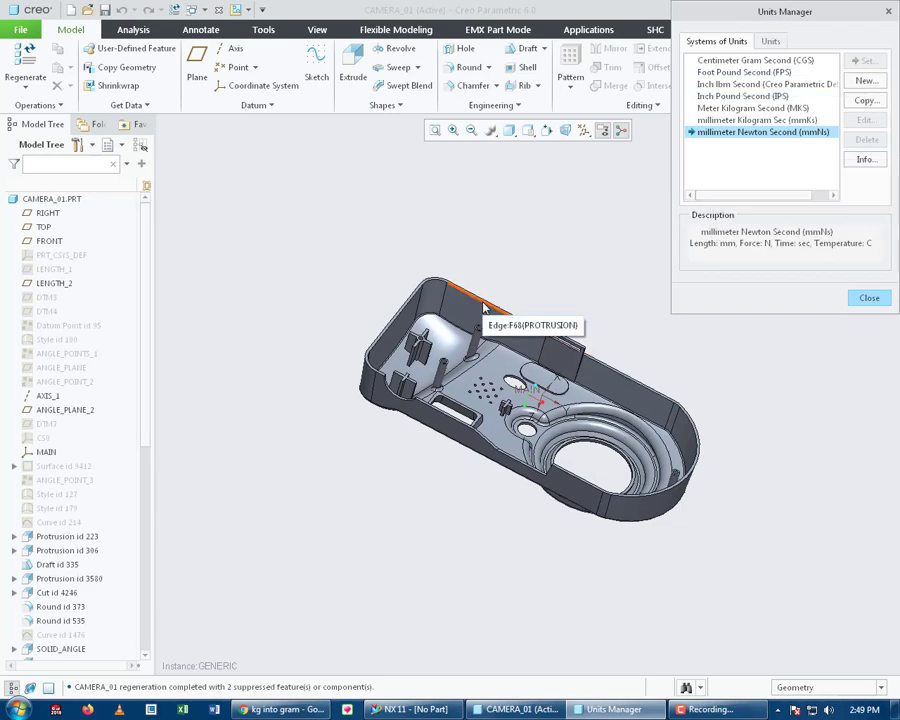
mouse_move(575, 283)
middle_down()
mouse_move(543, 307)
mouse_move(554, 287)
mouse_move(577, 325)
mouse_move(575, 305)
middle_up()
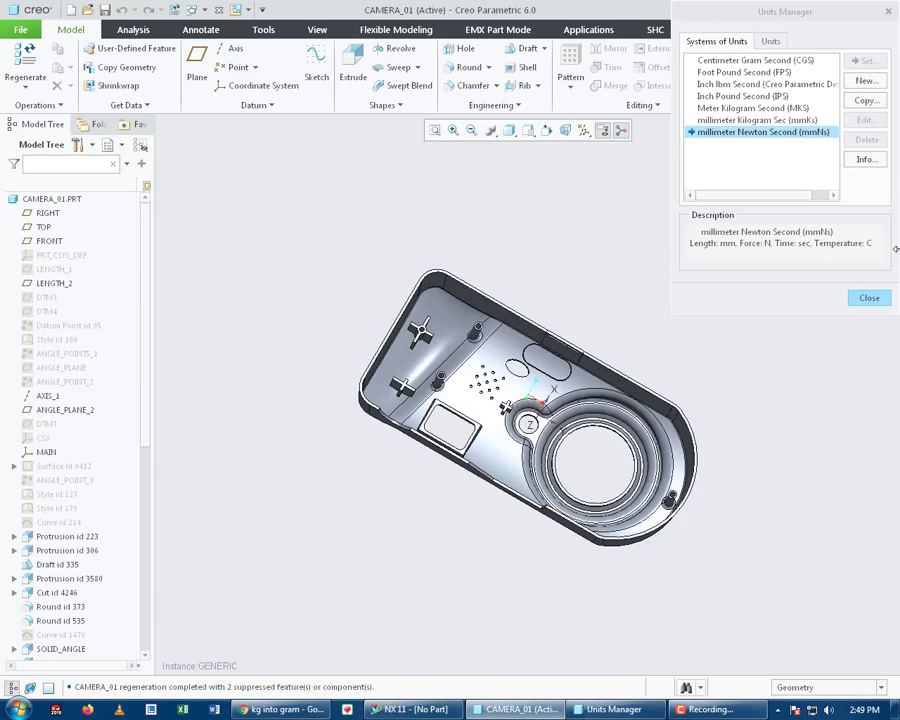
click(782, 120)
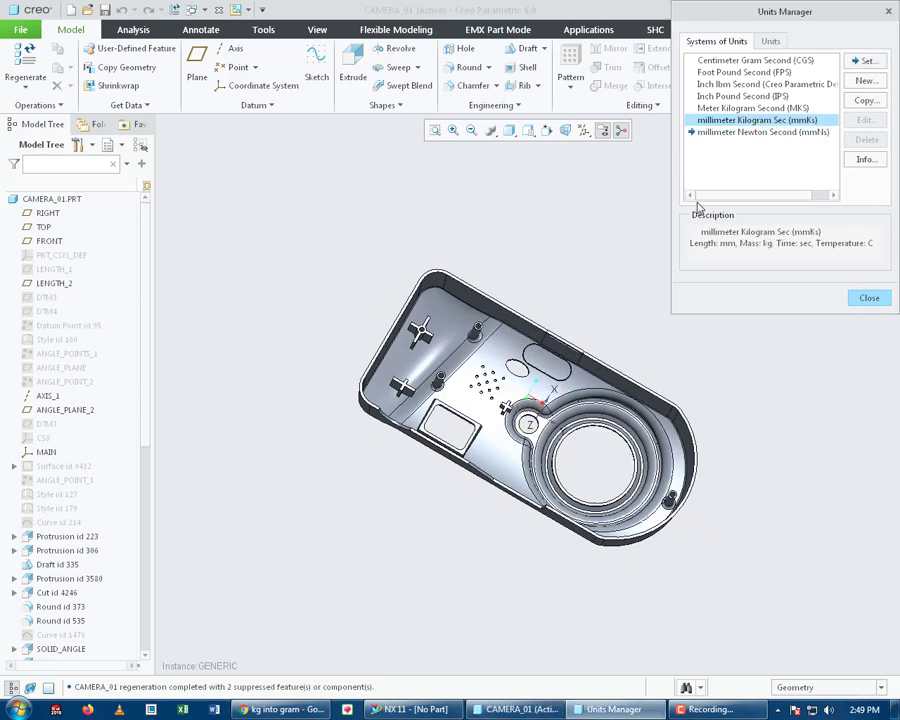
click(862, 60)
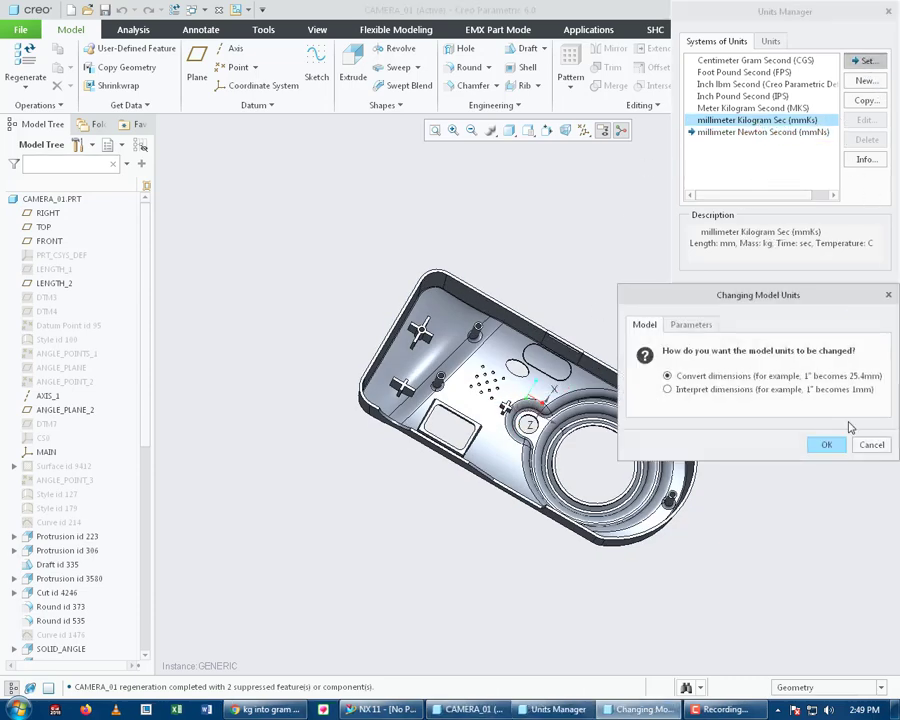
click(827, 446)
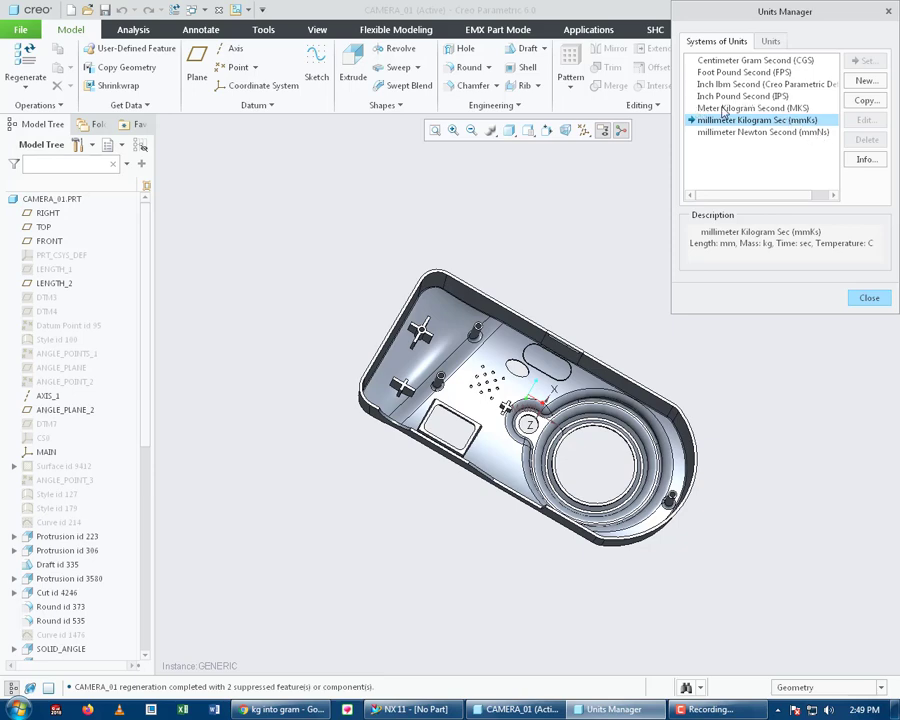
click(870, 299)
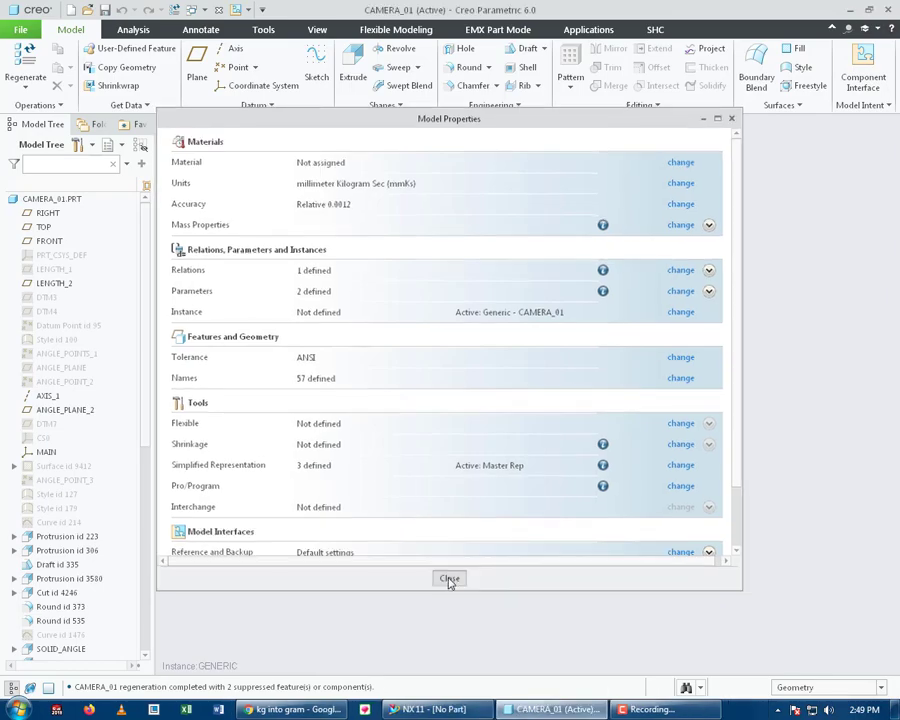
click(449, 580)
- Open the material definition from the camera part's model properties and browse the Legacy-Materials folder
middle_drag(301, 202, 380, 360)
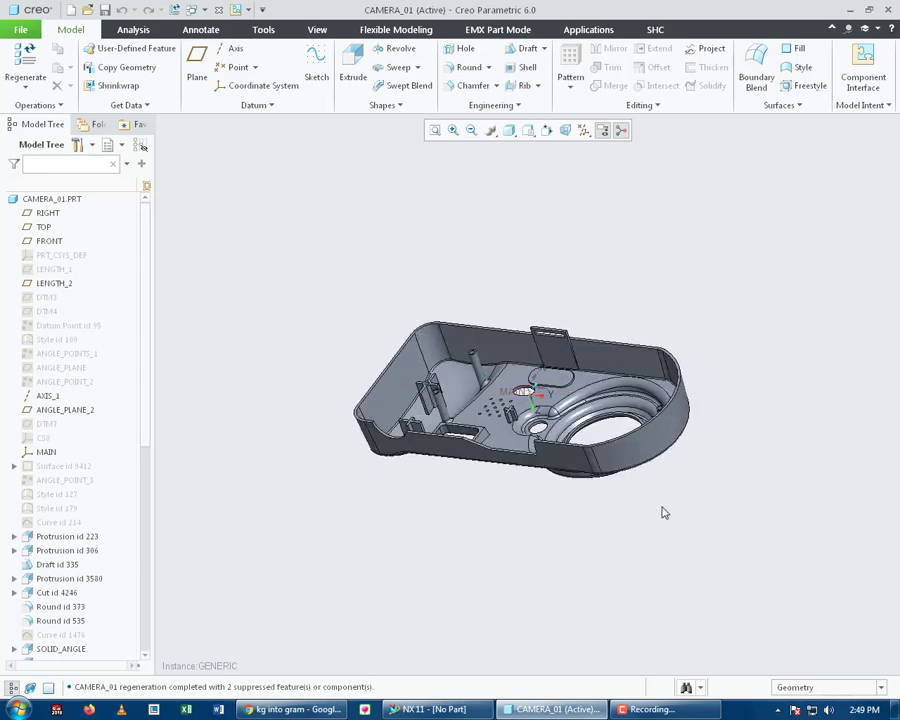
middle_drag(654, 364, 655, 385)
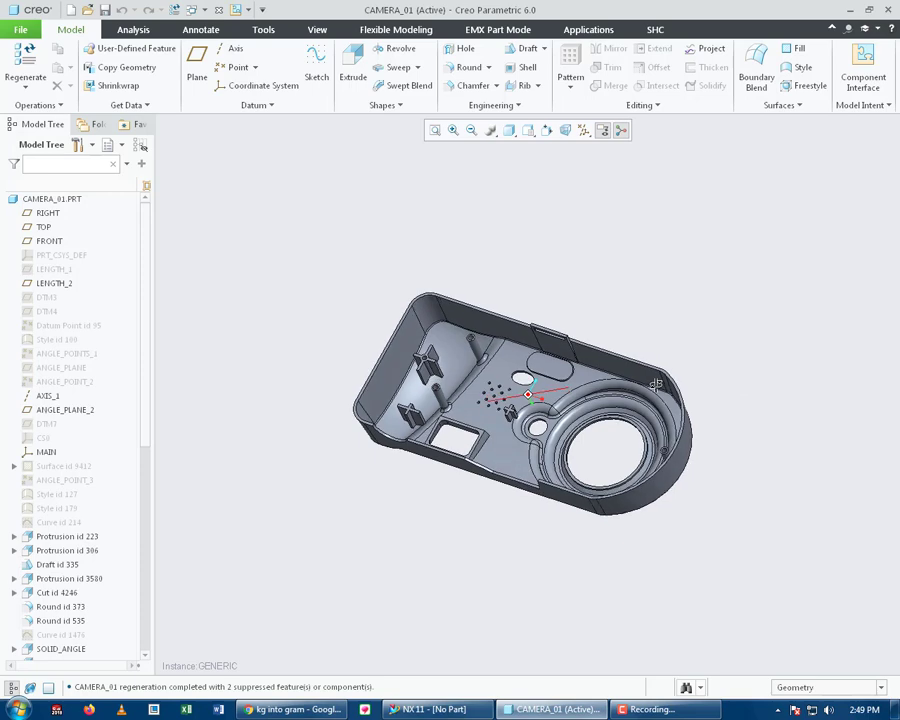
click(24, 29)
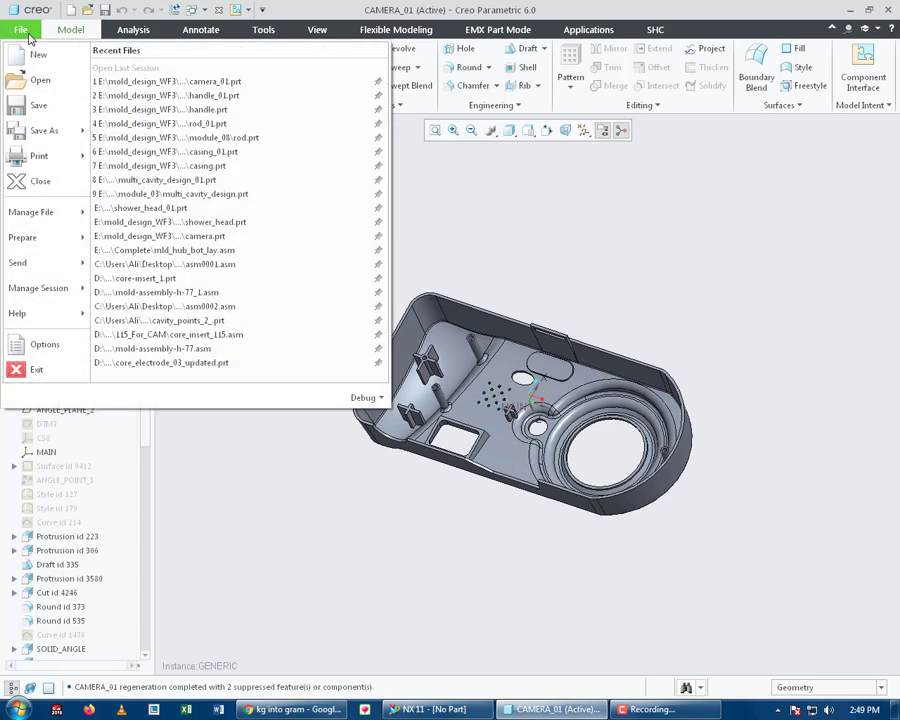
mouse_move(40, 240)
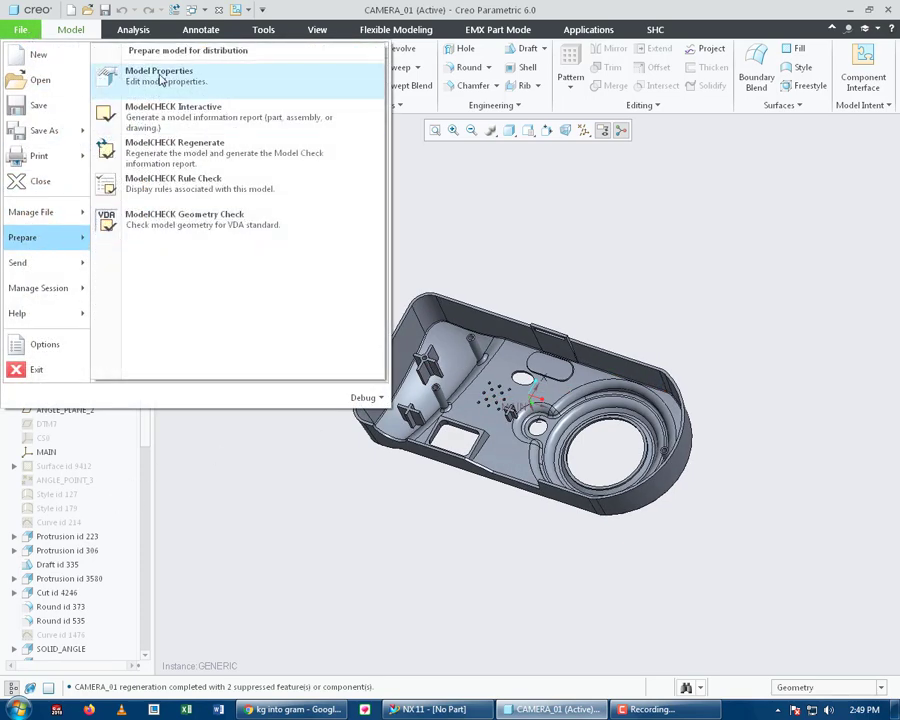
click(159, 76)
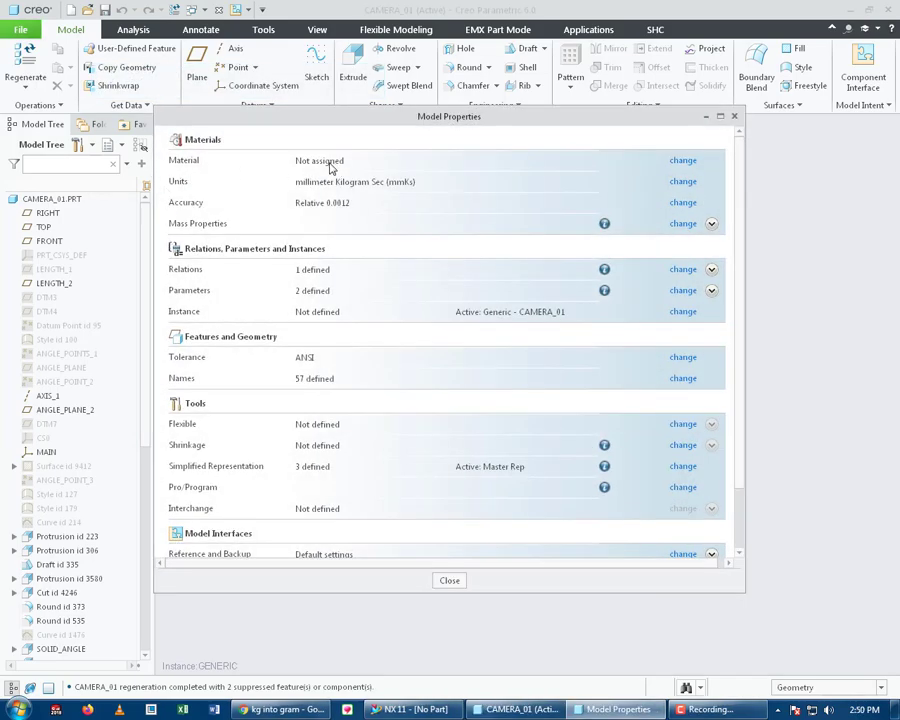
click(683, 161)
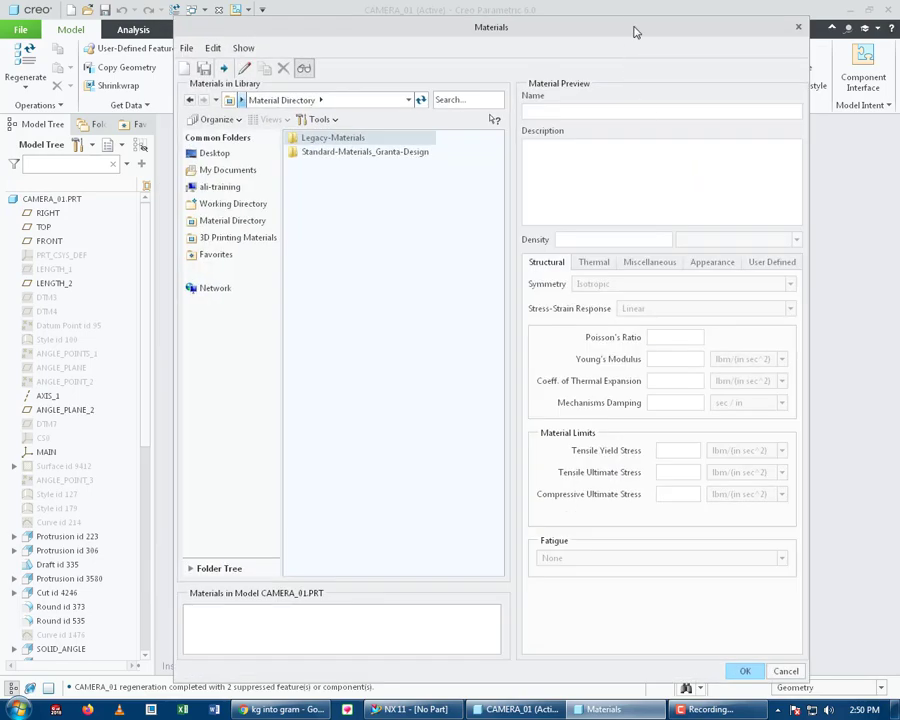
drag(633, 32, 629, 49)
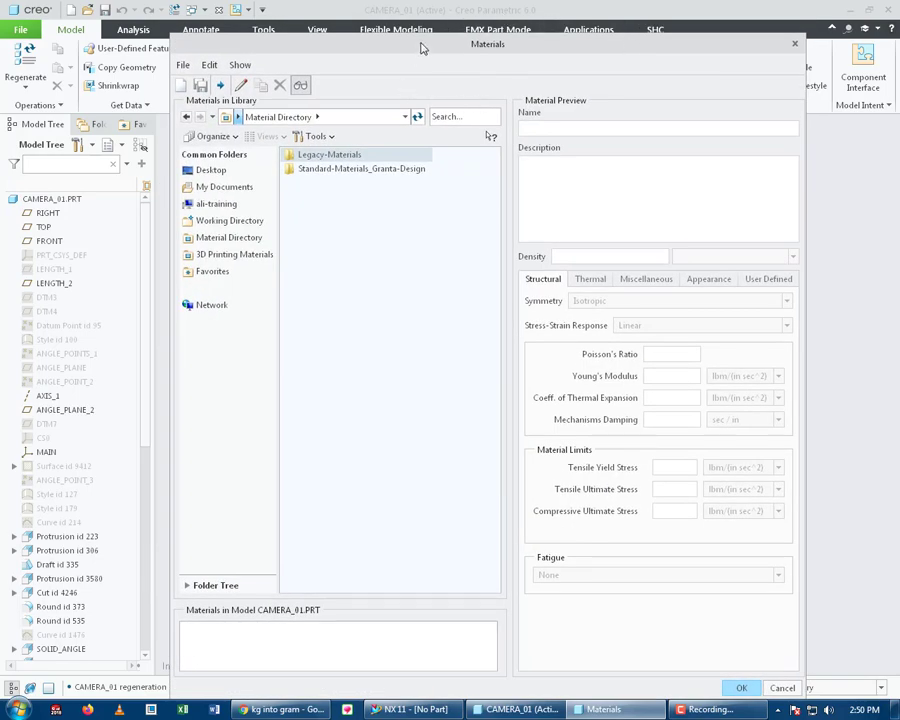
drag(422, 47, 416, 24)
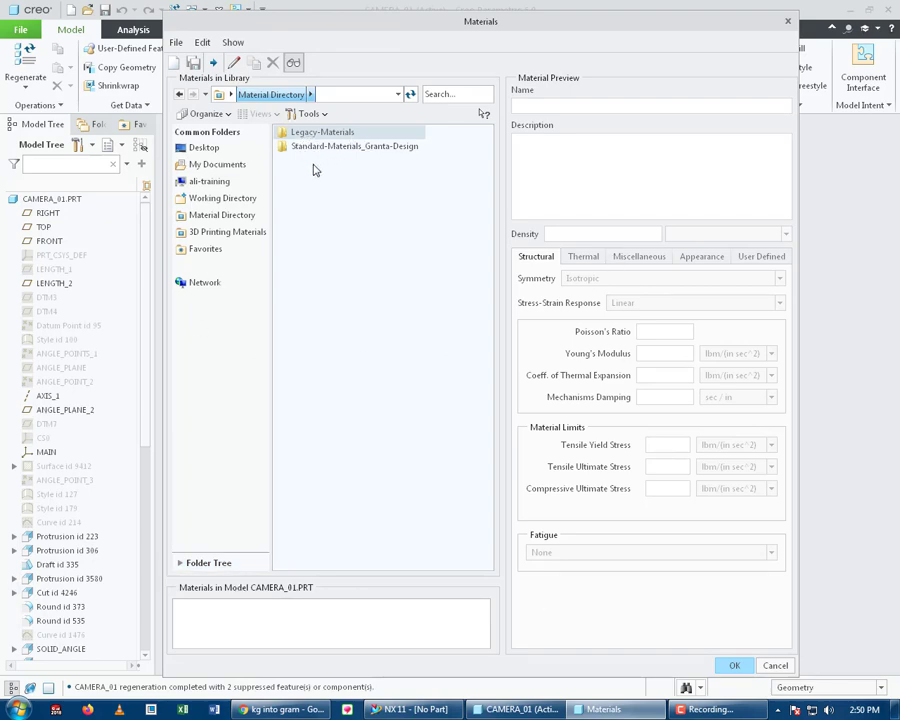
double_click(335, 135)
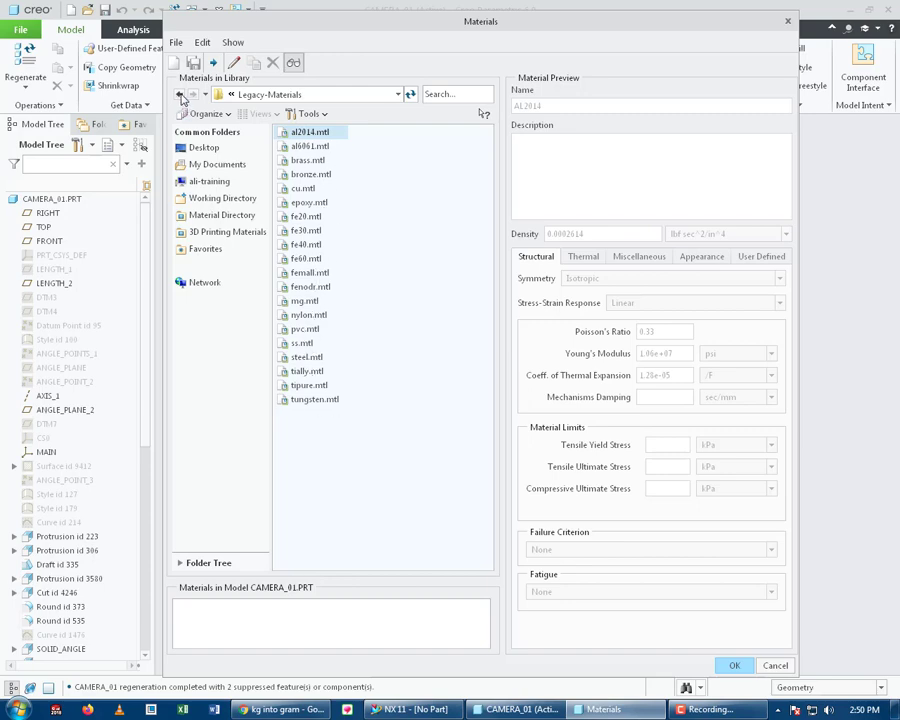
- Assign PP.mtl from the Plastics folder of Standard-Materials_Granta-Design to the camera part
click(180, 94)
double_click(330, 147)
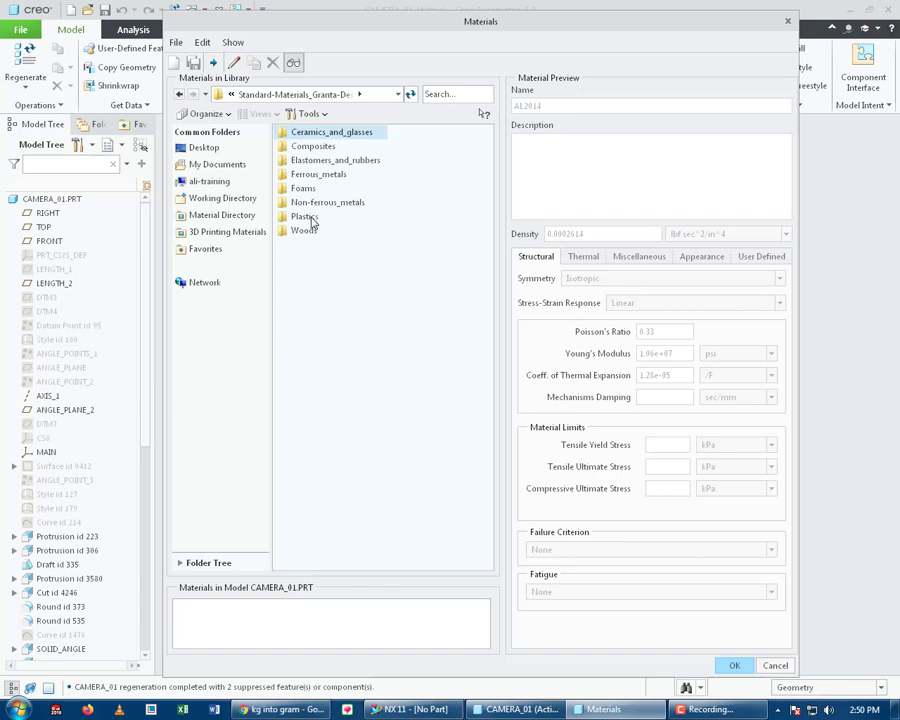
mouse_move(541, 32)
mouse_down()
mouse_move(536, 56)
mouse_move(540, 14)
mouse_move(540, 22)
mouse_up()
double_click(305, 207)
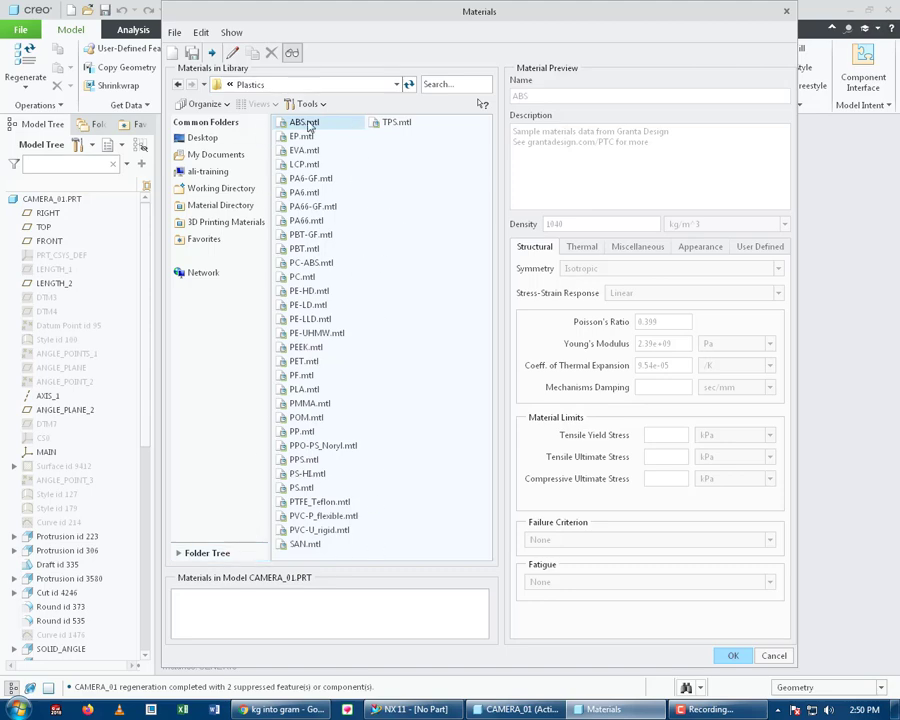
click(301, 432)
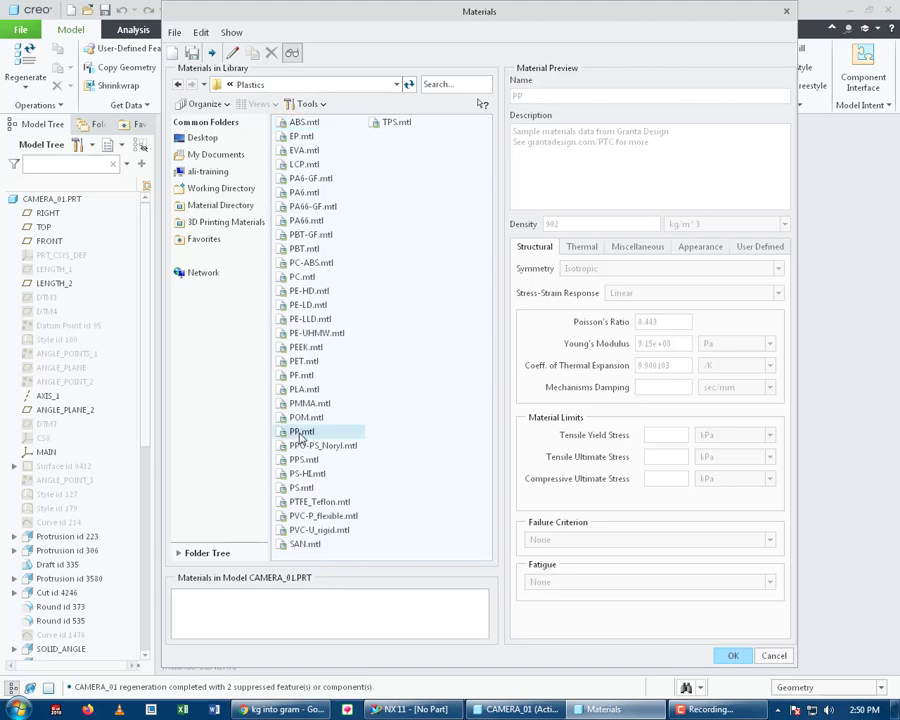
double_click(304, 433)
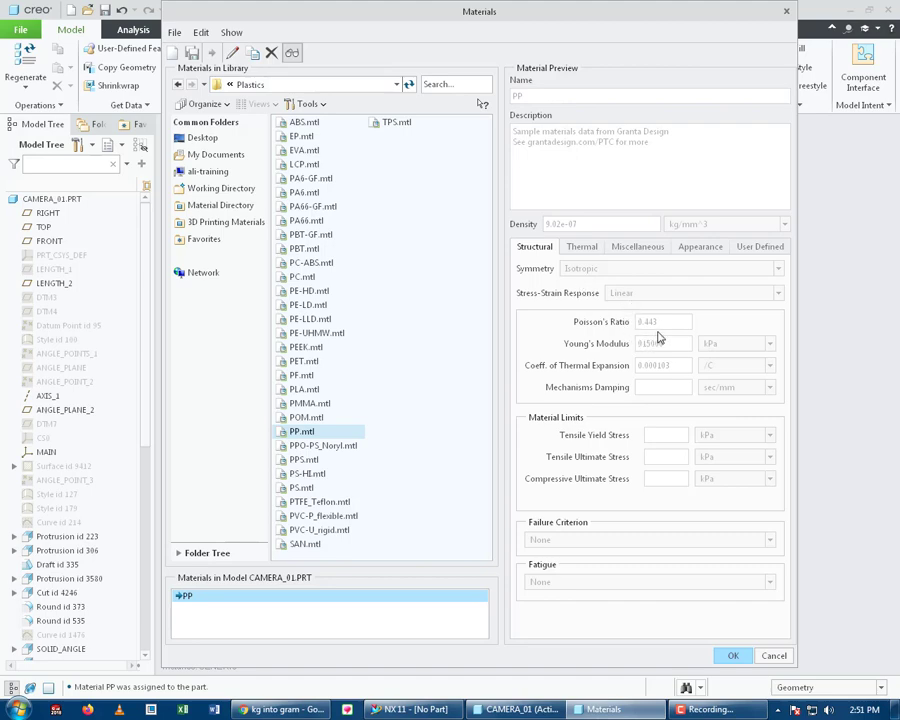
- Review the PP material's thermal, miscellaneous, appearance, user-defined and structural properties, and accept the material assignment
click(587, 250)
click(630, 249)
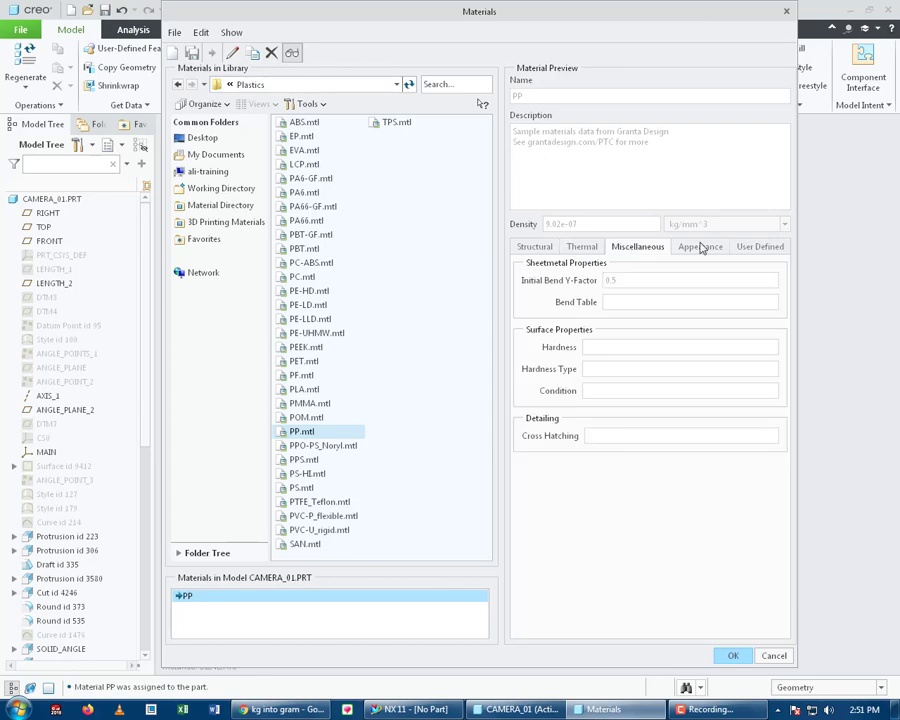
click(702, 246)
click(764, 250)
click(535, 248)
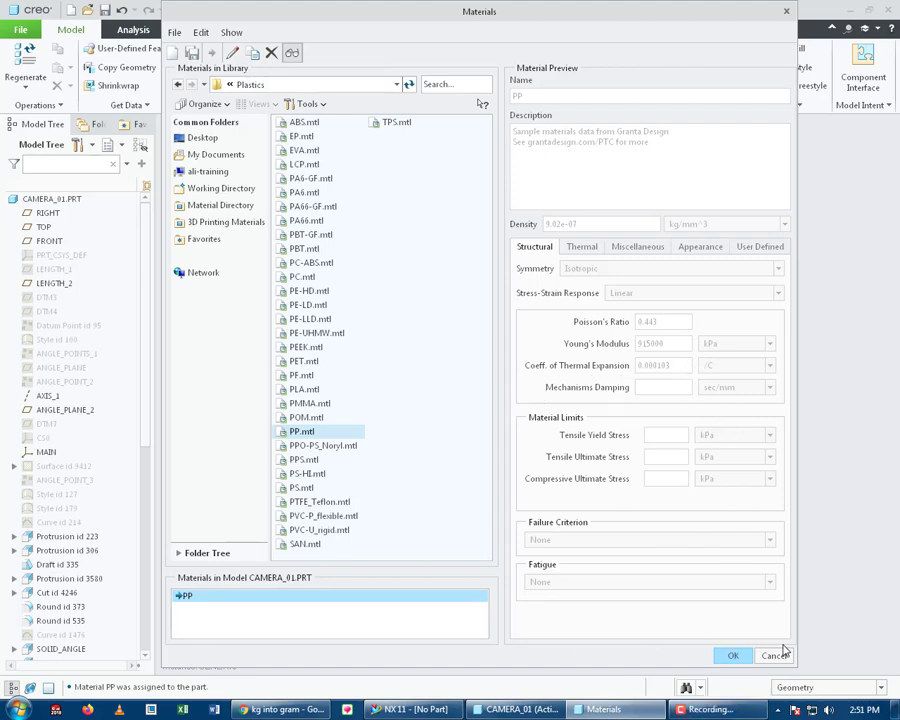
click(736, 658)
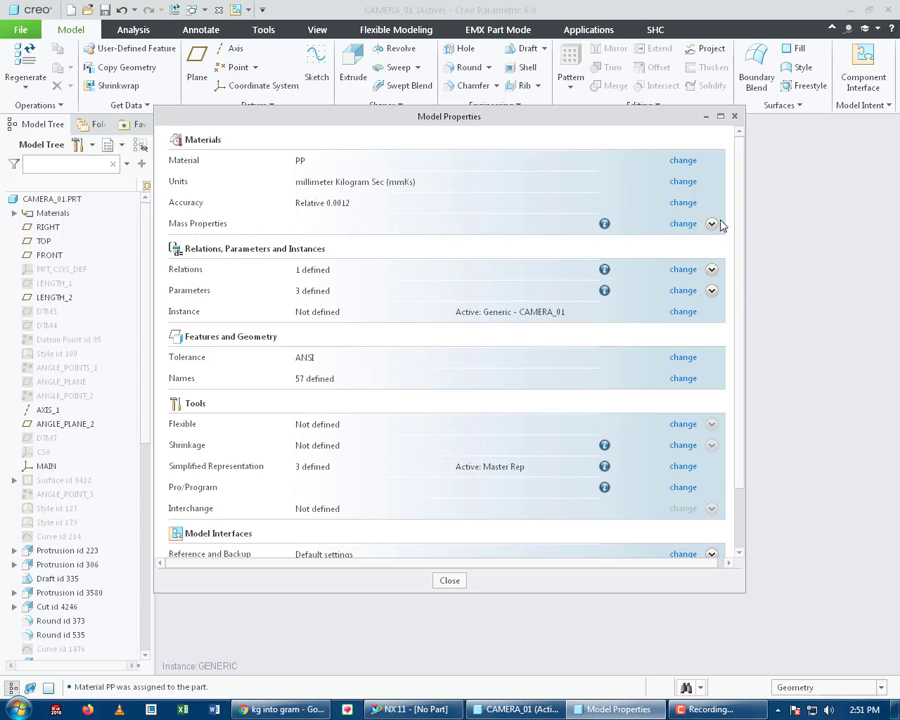
- Calculate the camera part's mass properties from geometry and density in its model properties, and leave them without saving
click(133, 29)
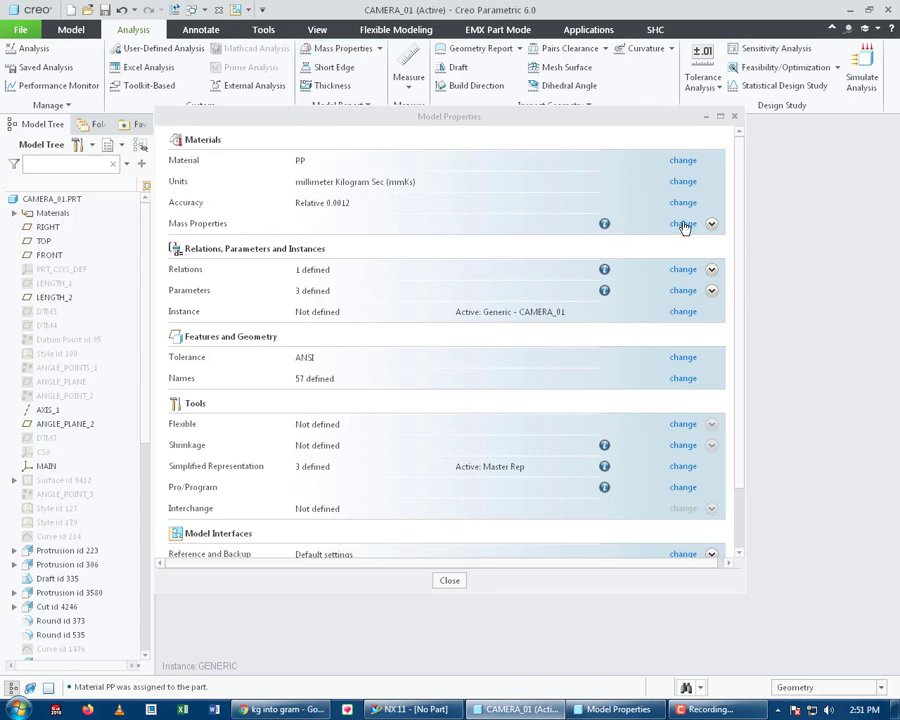
click(66, 29)
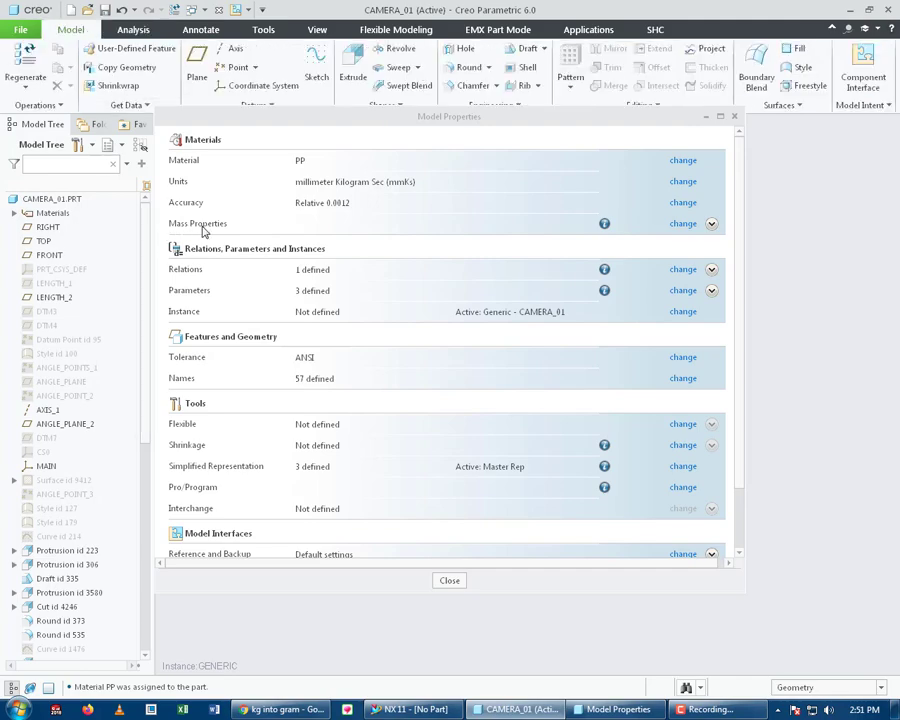
click(680, 224)
drag(689, 165, 677, 158)
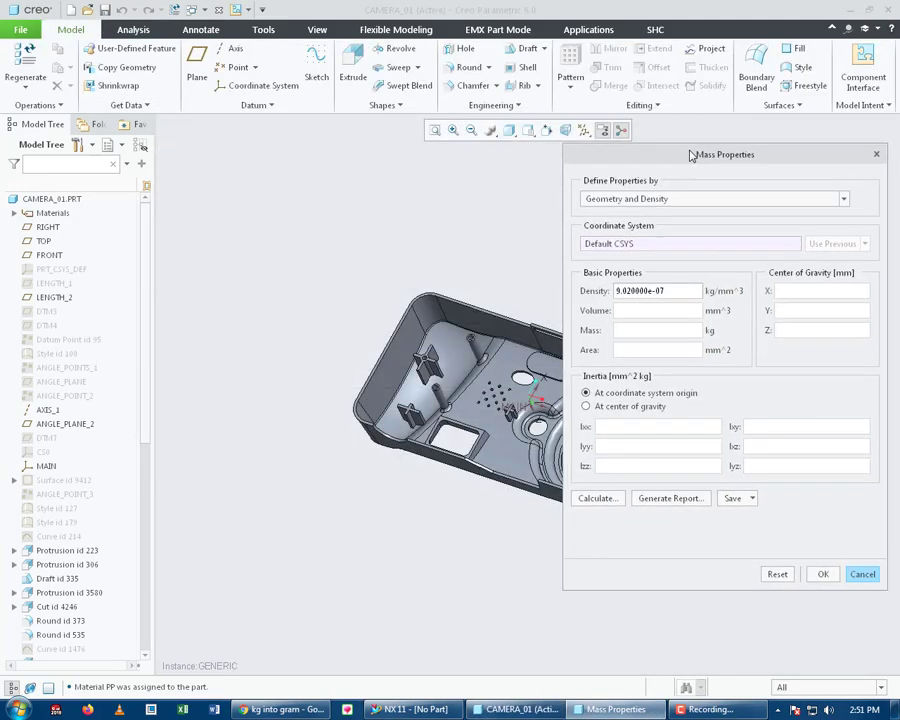
click(595, 498)
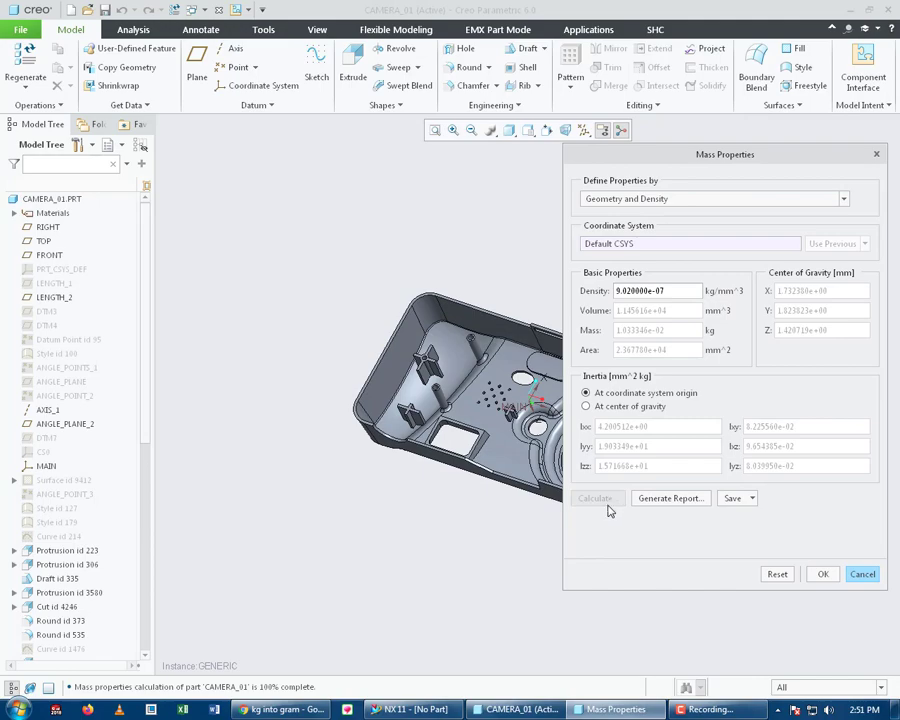
drag(648, 161, 185, 124)
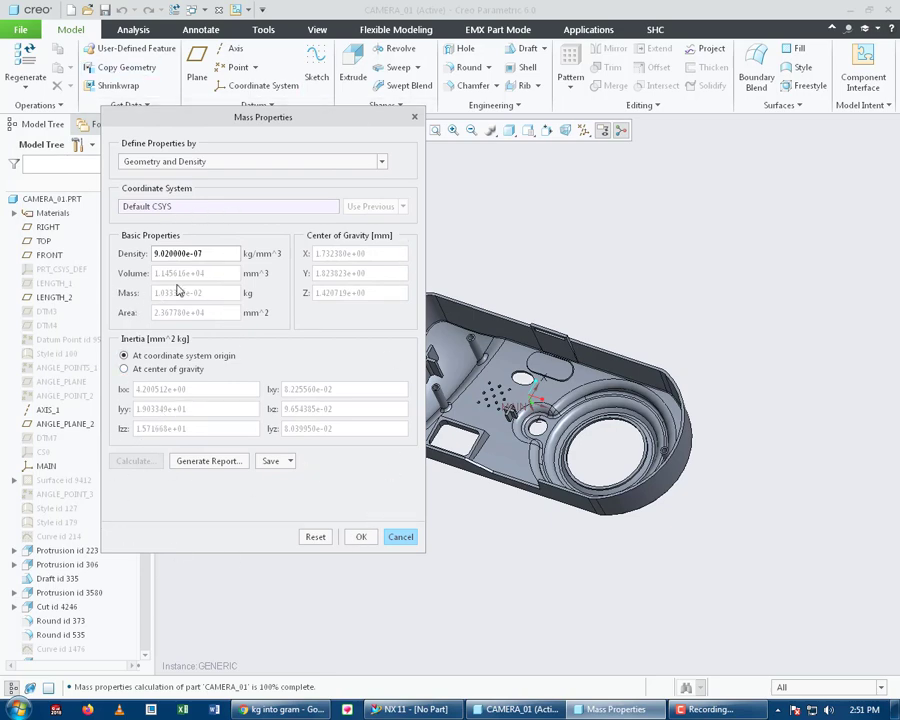
click(404, 540)
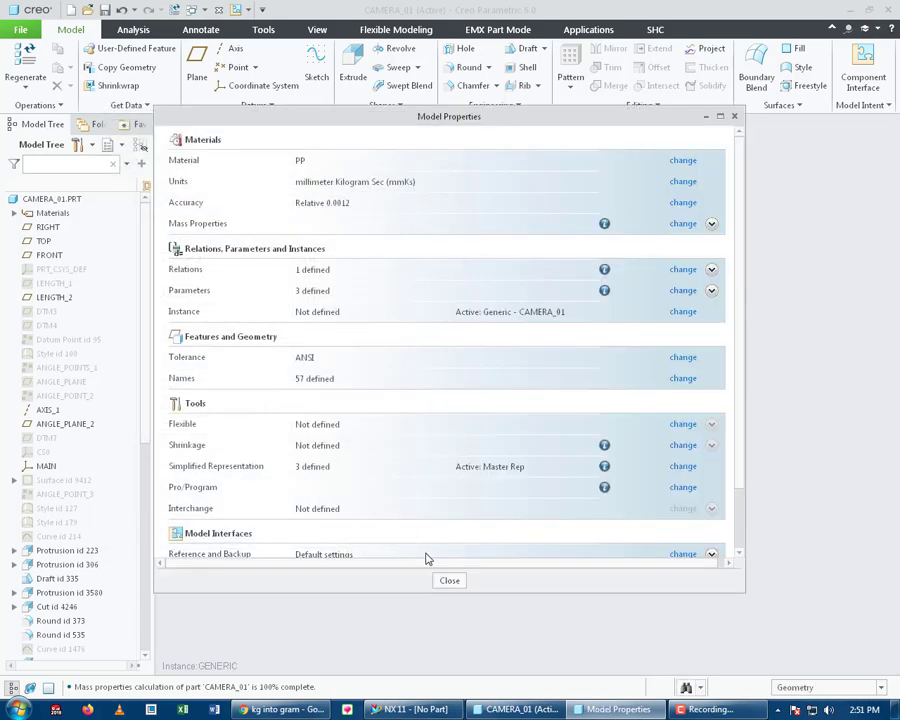
click(448, 577)
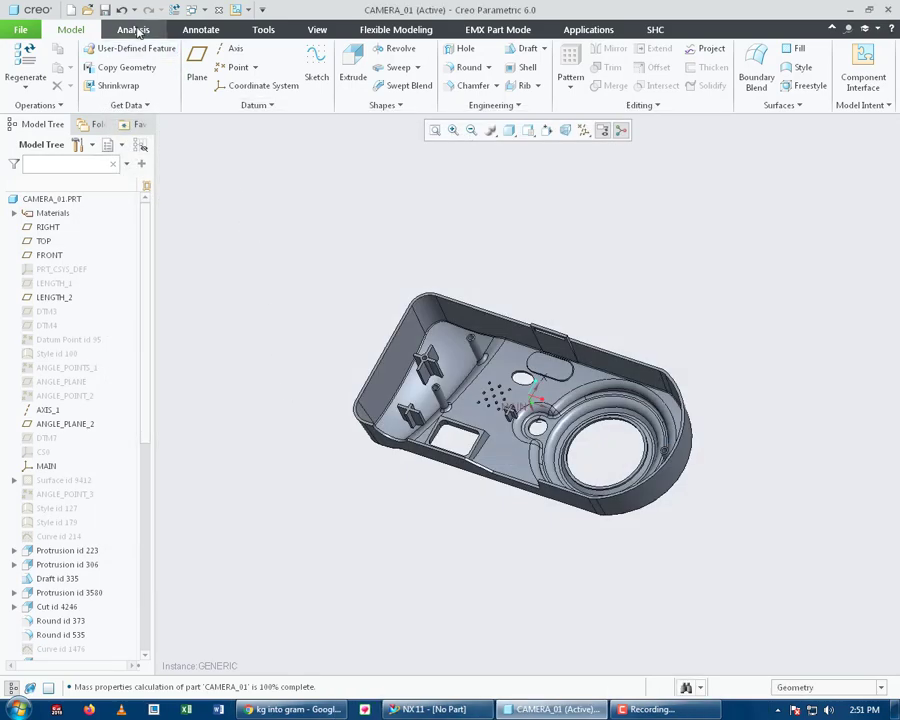
- Run a quick Mass Properties analysis of the camera's solid geometry with the default coordinate system and review the results
click(132, 29)
click(344, 52)
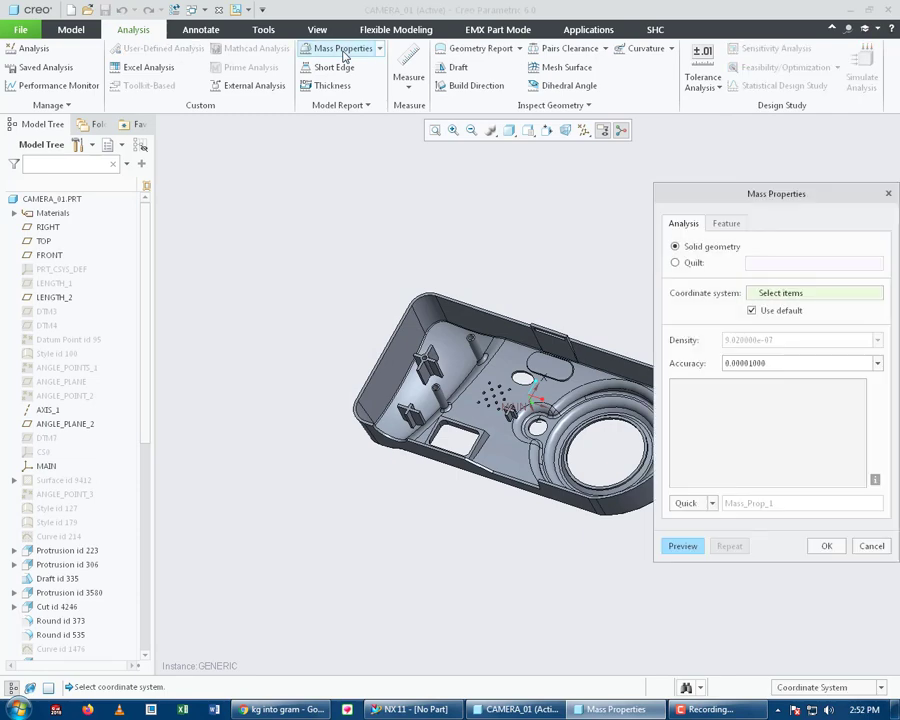
click(682, 546)
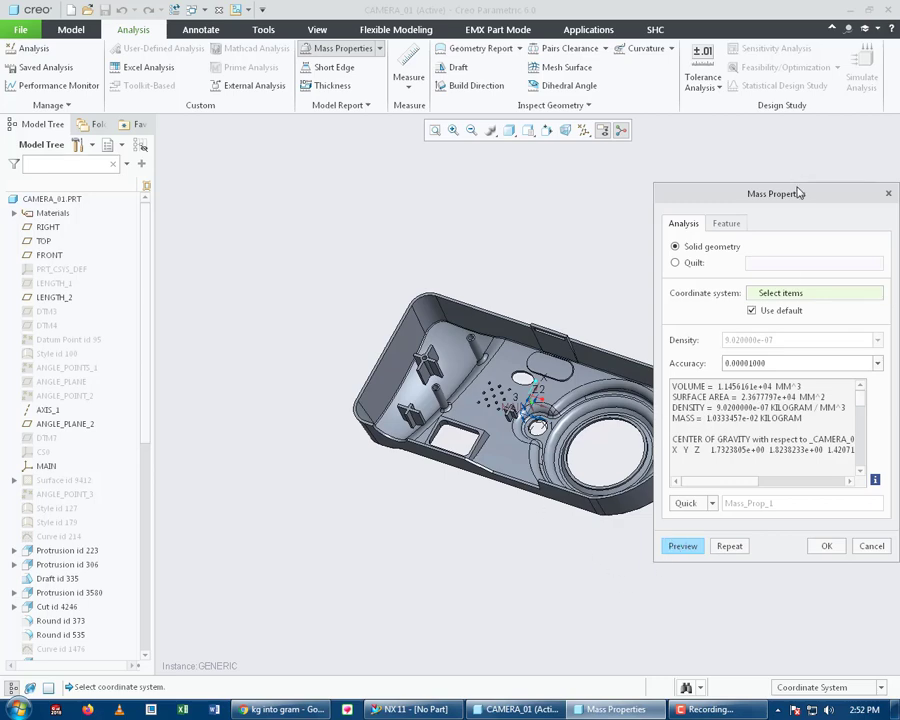
drag(800, 196, 230, 148)
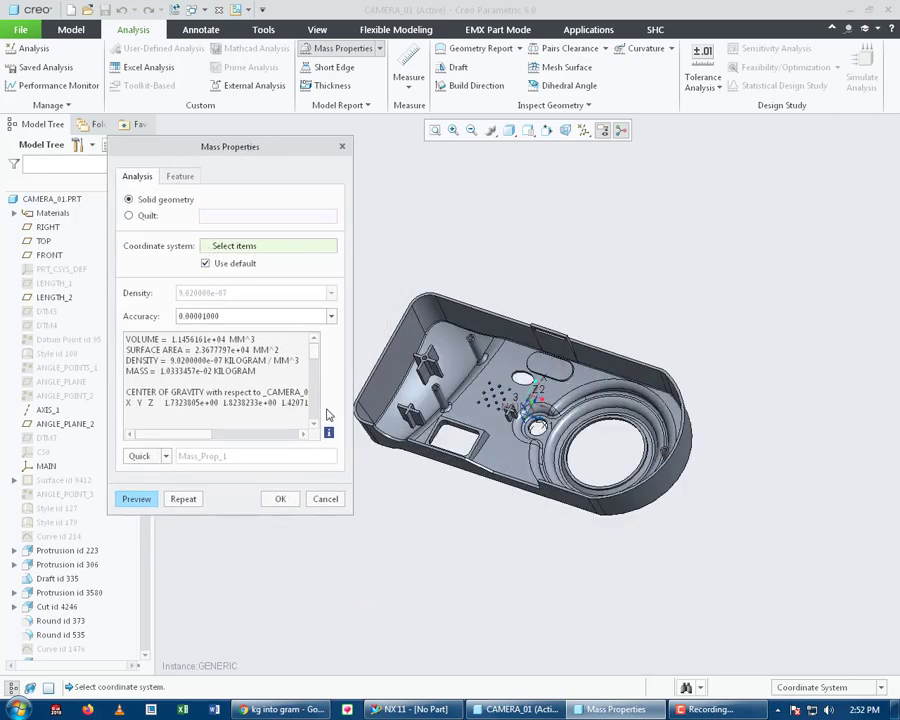
scroll(315, 377, down, 5)
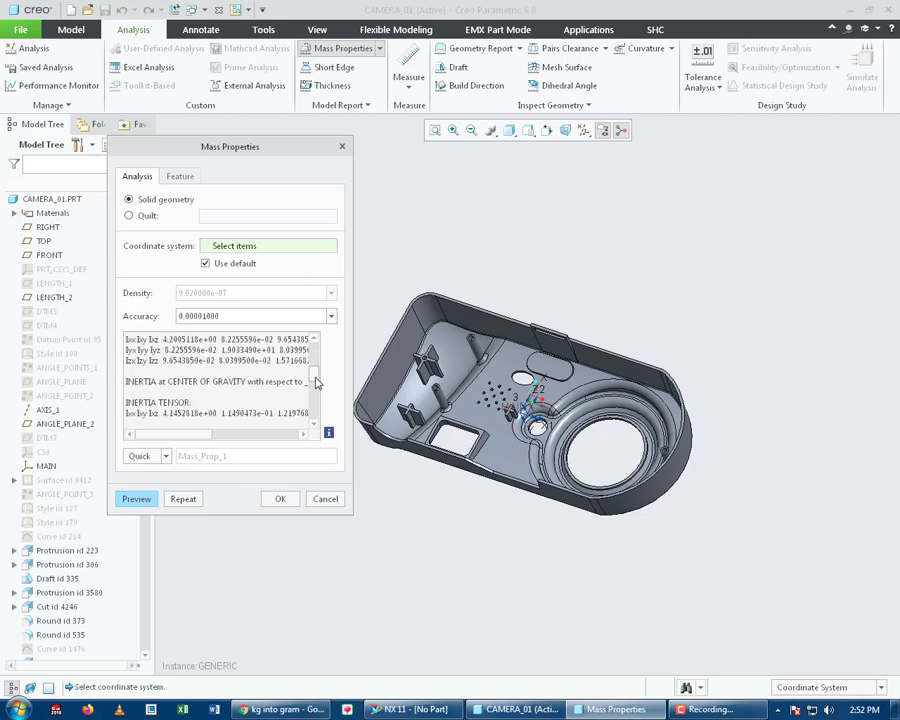
- Examine the volume, surface area and density entries and their units in the Mass Properties results
scroll(316, 360, up, 5)
scroll(314, 368, down, 2)
scroll(319, 364, up, 1)
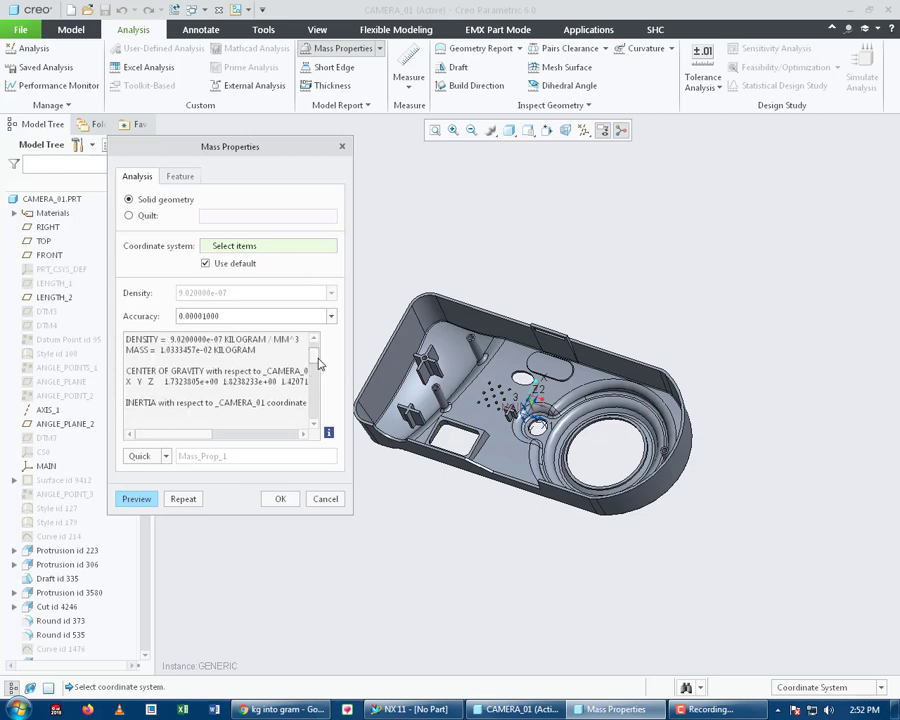
scroll(318, 367, down, 2)
scroll(318, 356, up, 3)
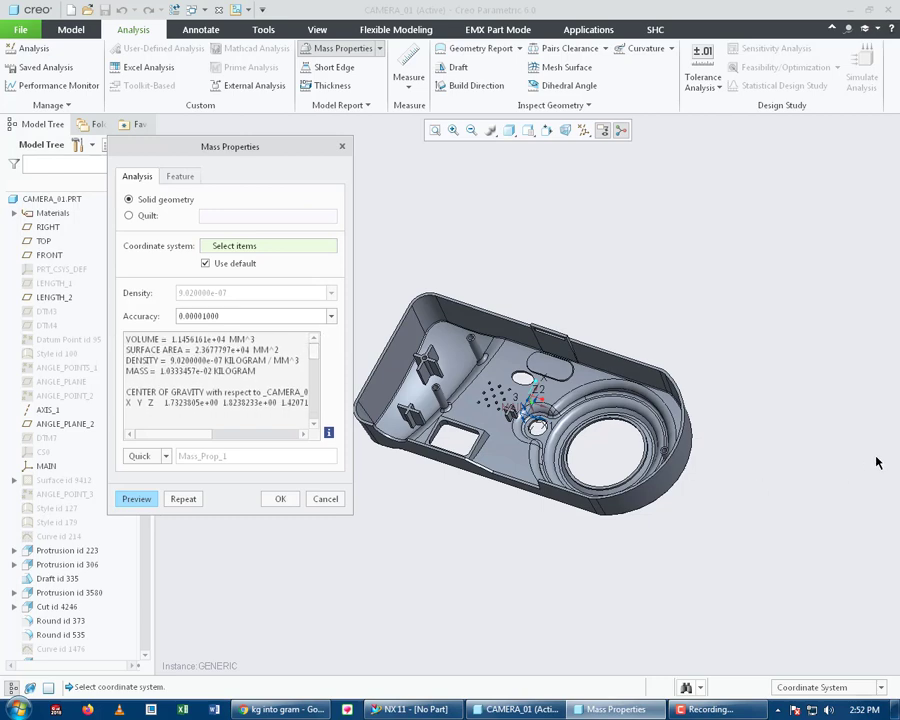
scroll(660, 423, up, 2)
scroll(660, 423, down, 3)
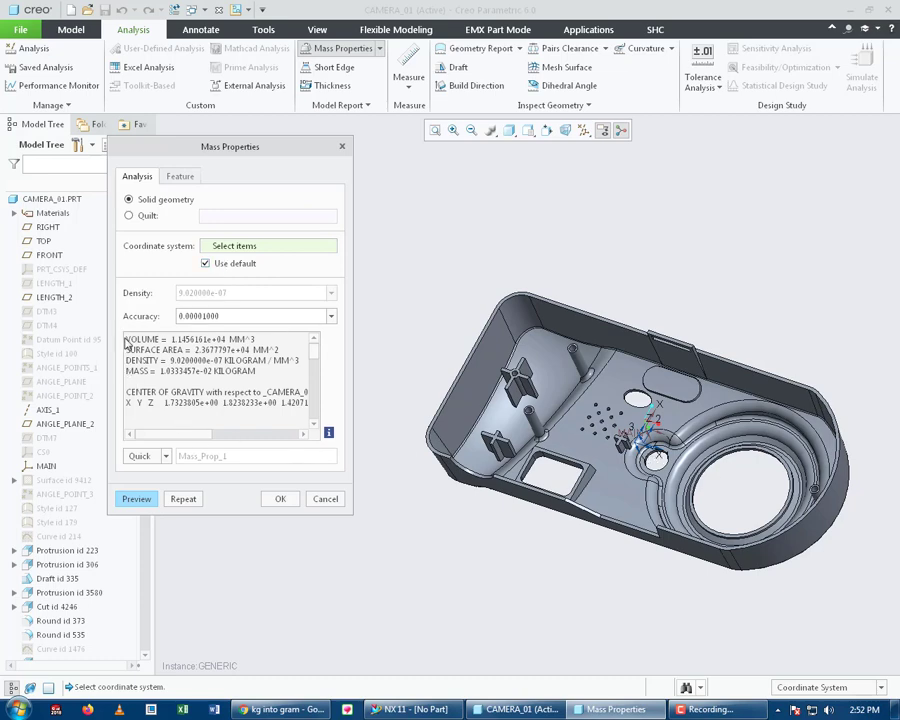
drag(126, 340, 184, 350)
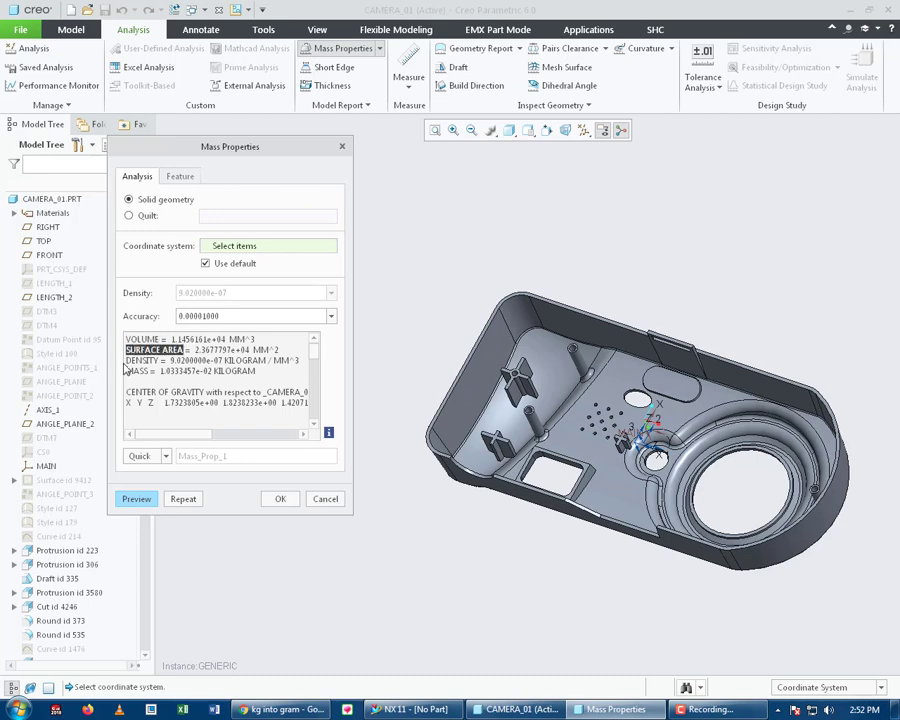
drag(126, 360, 152, 360)
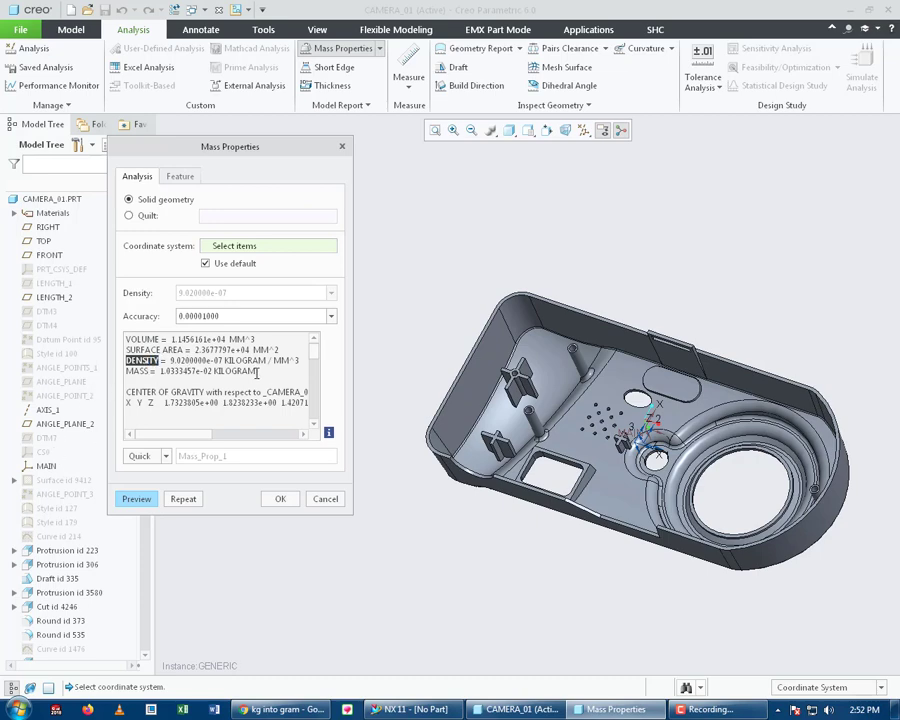
drag(272, 360, 299, 360)
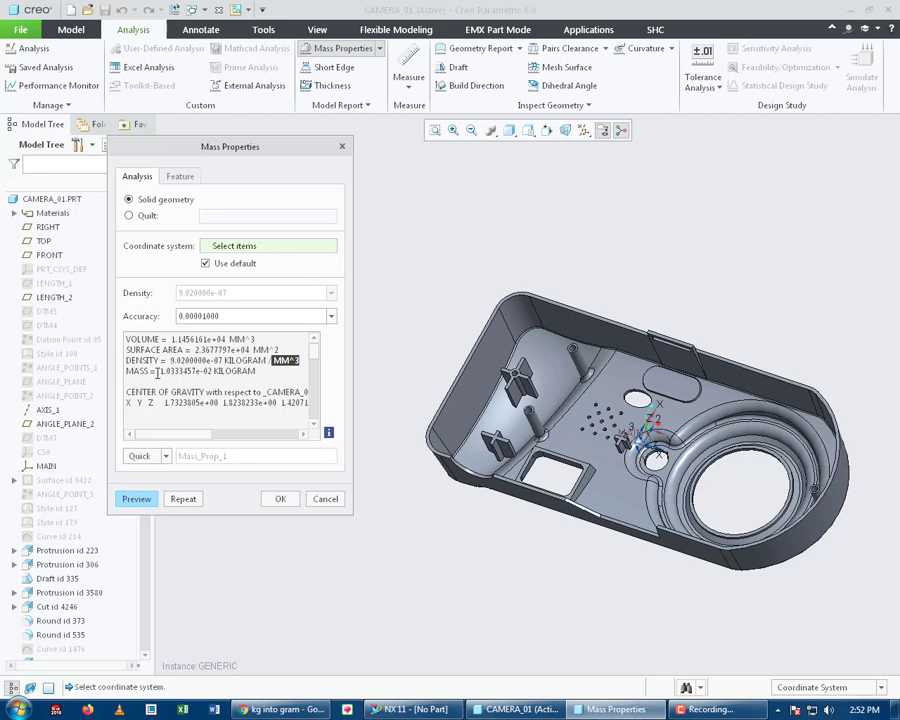
- Examine the mass entry in the Mass Properties results, including its mantissa, its exponent and the unit
click(264, 358)
drag(160, 371, 190, 371)
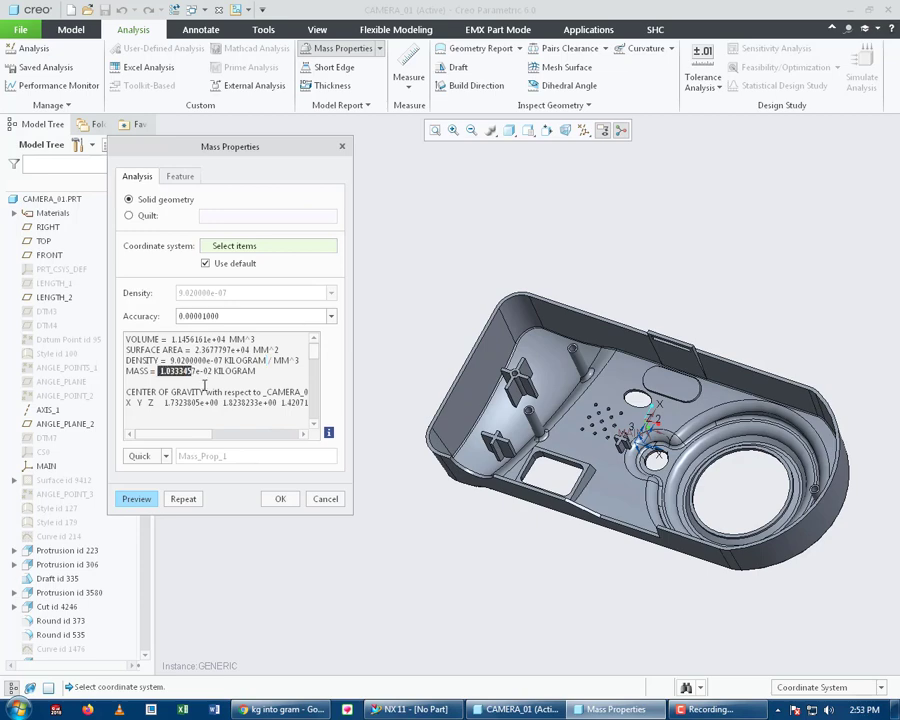
click(205, 383)
drag(199, 371, 212, 371)
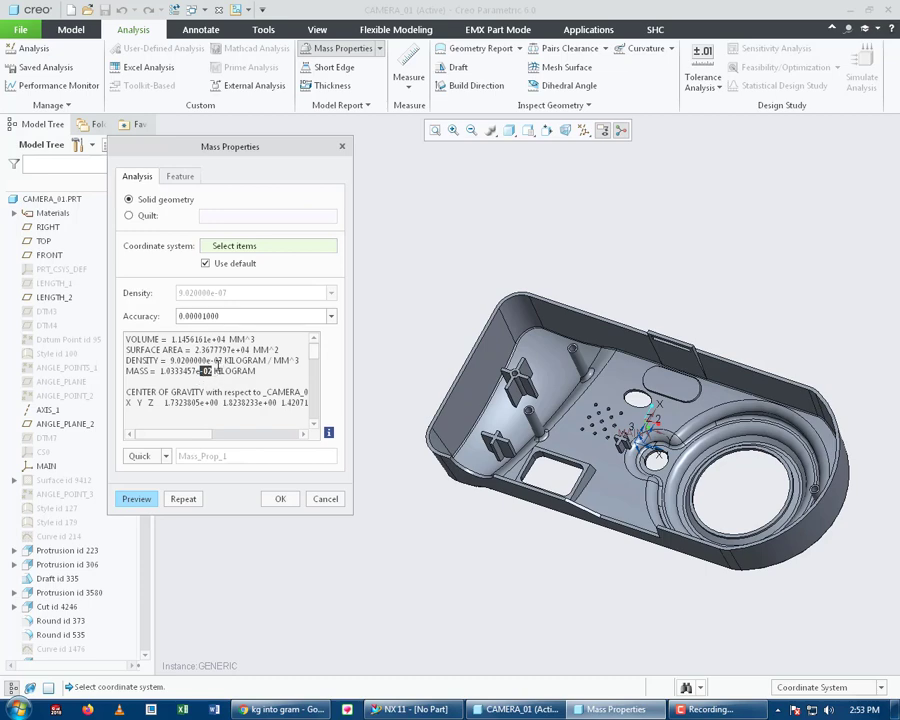
click(201, 393)
drag(159, 371, 177, 371)
click(211, 384)
double_click(204, 371)
- Copy the mass value without its exponent, and open the Windows Calculator beside the Mass Properties results
drag(196, 371, 150, 371)
right_click(176, 372)
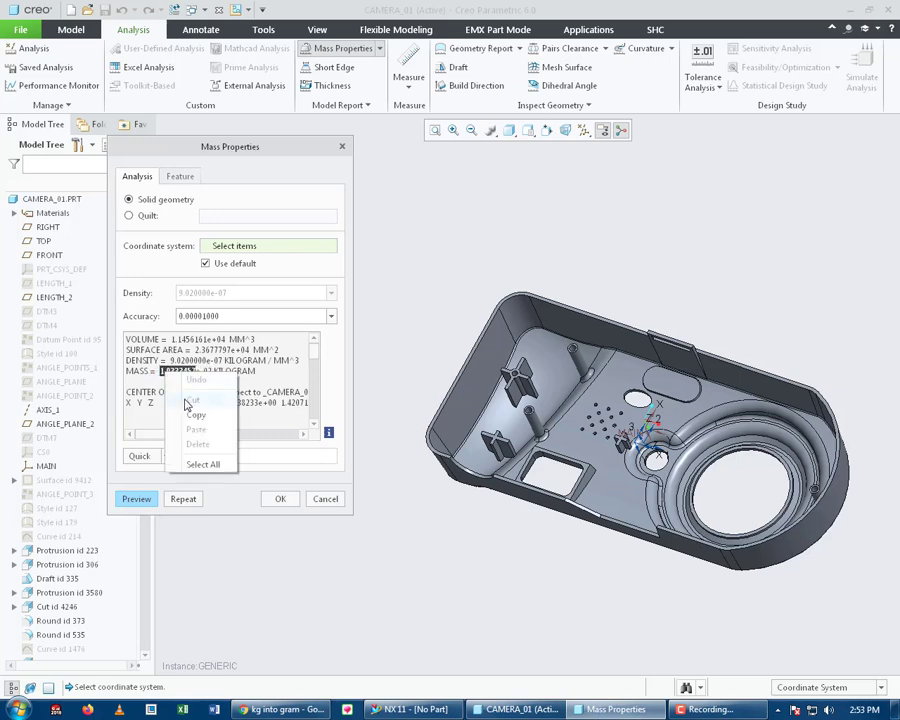
click(208, 412)
click(20, 710)
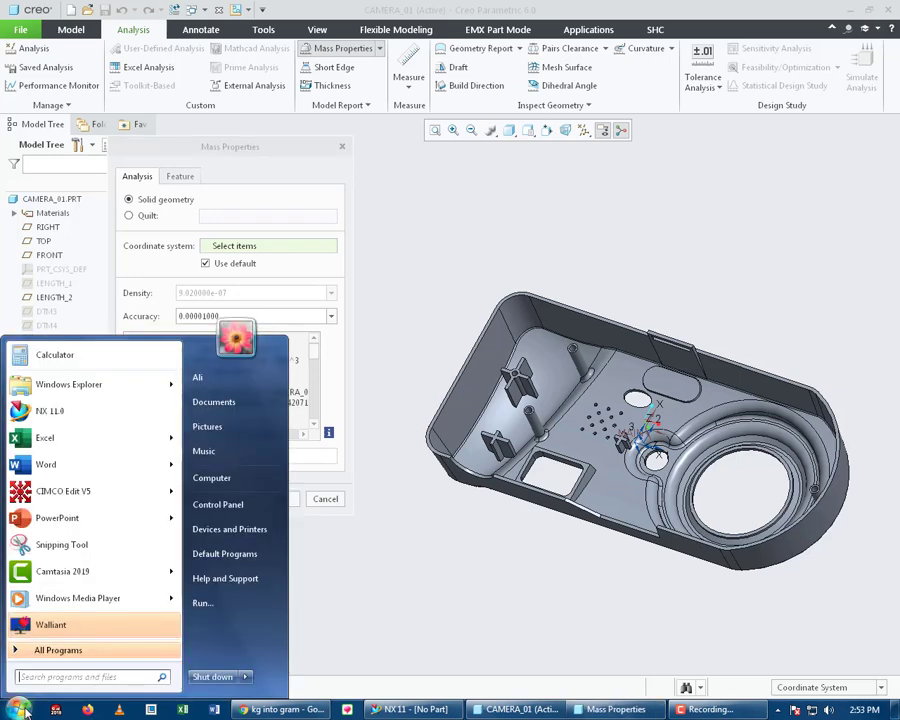
text(cal)
key(Return)
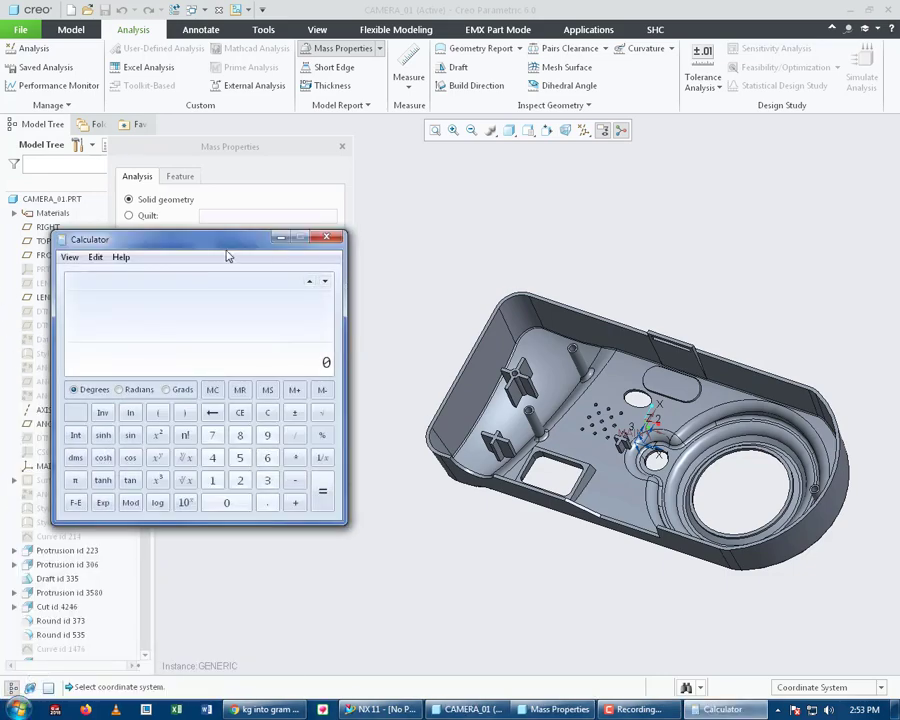
drag(219, 241, 583, 166)
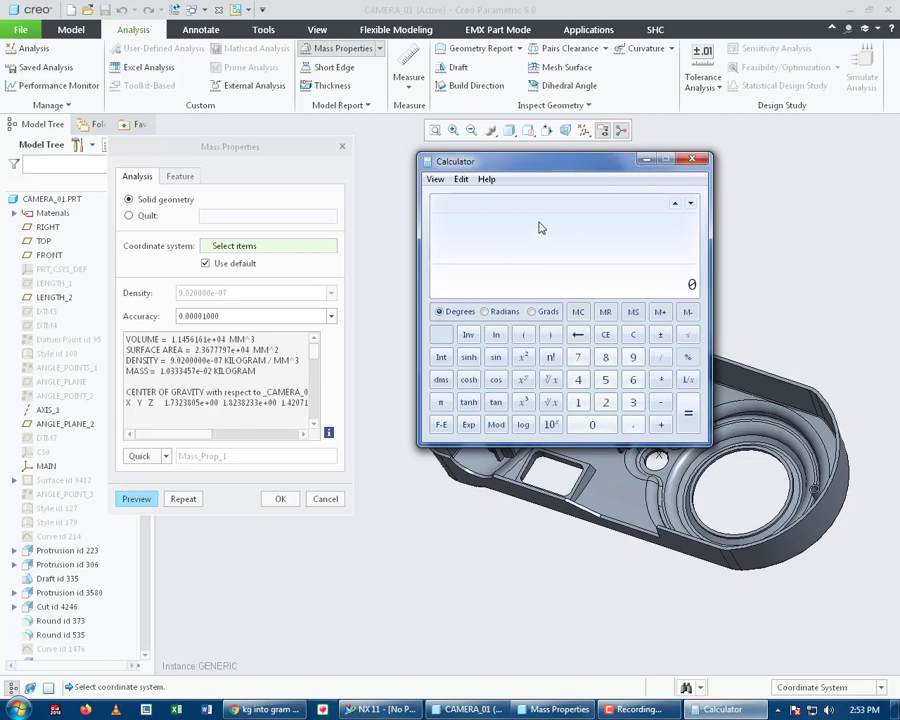
- Paste the copied mass value 1.0333457 into Calculator and divide it by 100 to apply the exponent
right_click(621, 281)
click(657, 301)
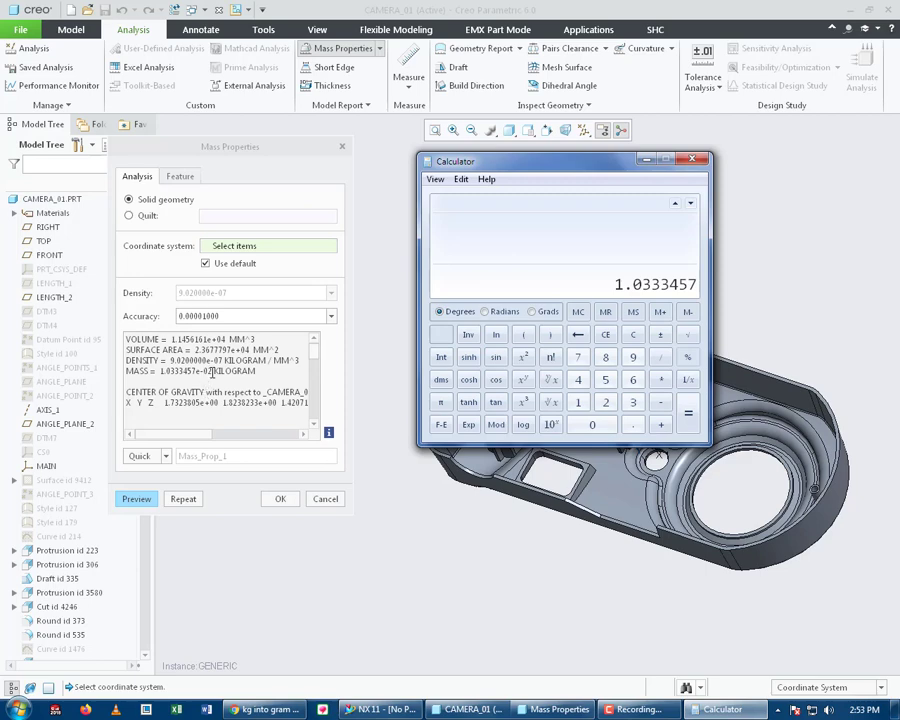
click(660, 358)
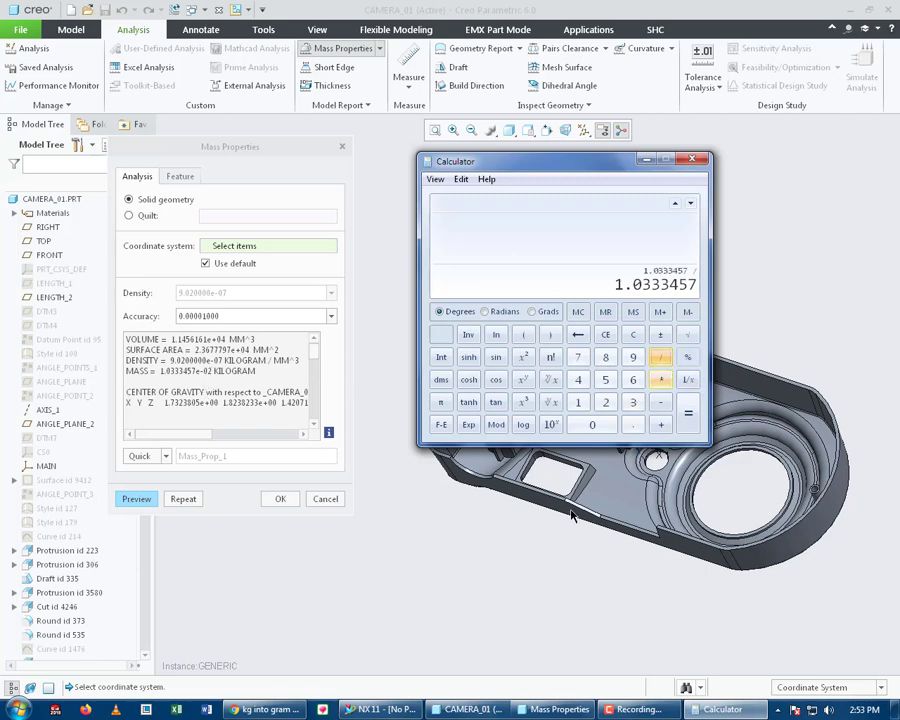
click(578, 401)
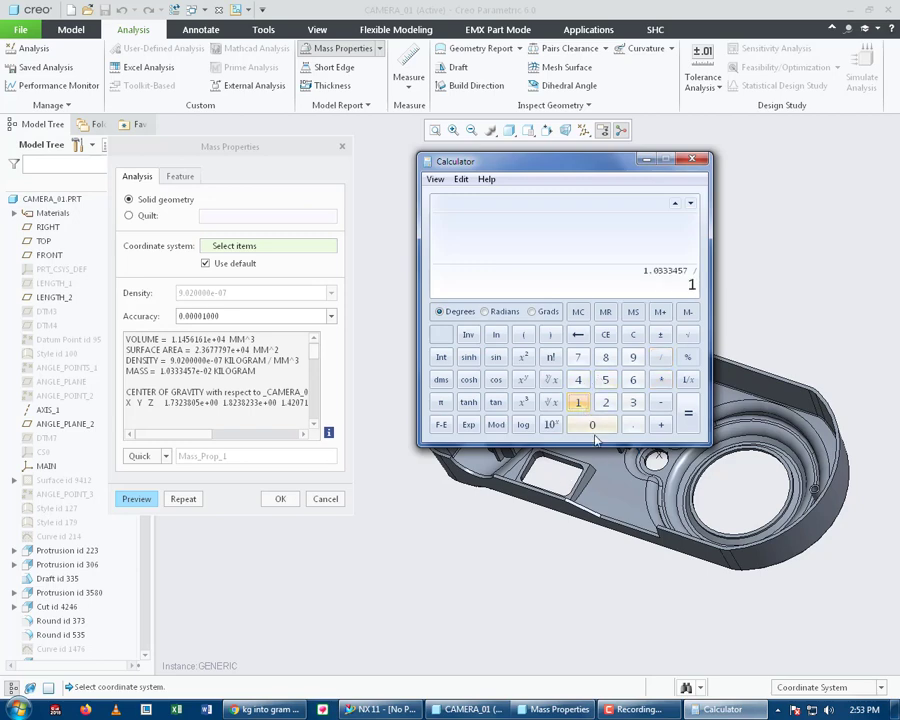
click(593, 428)
click(593, 428)
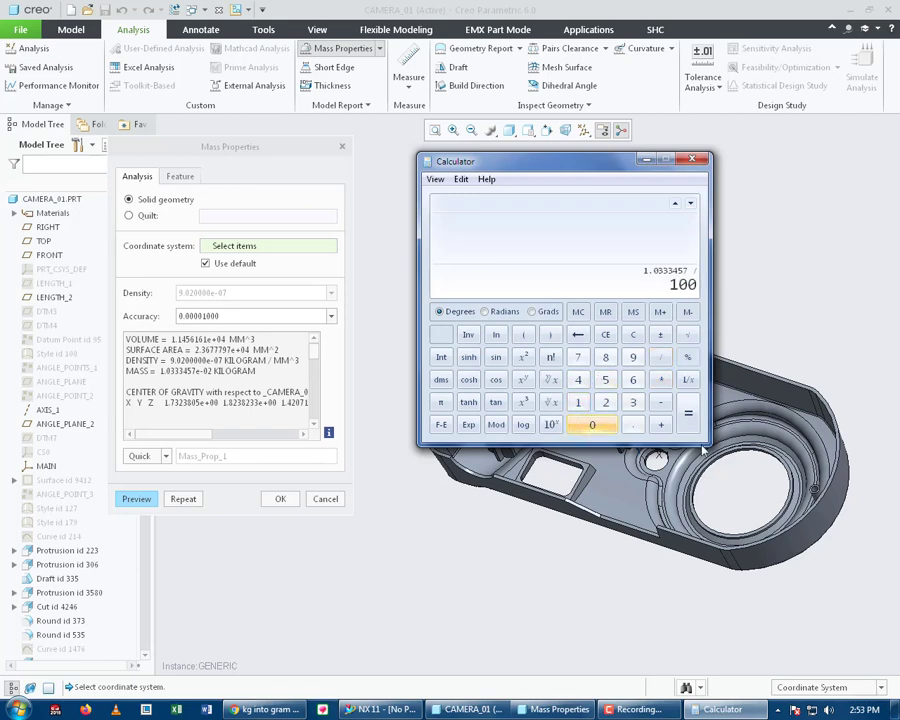
click(688, 418)
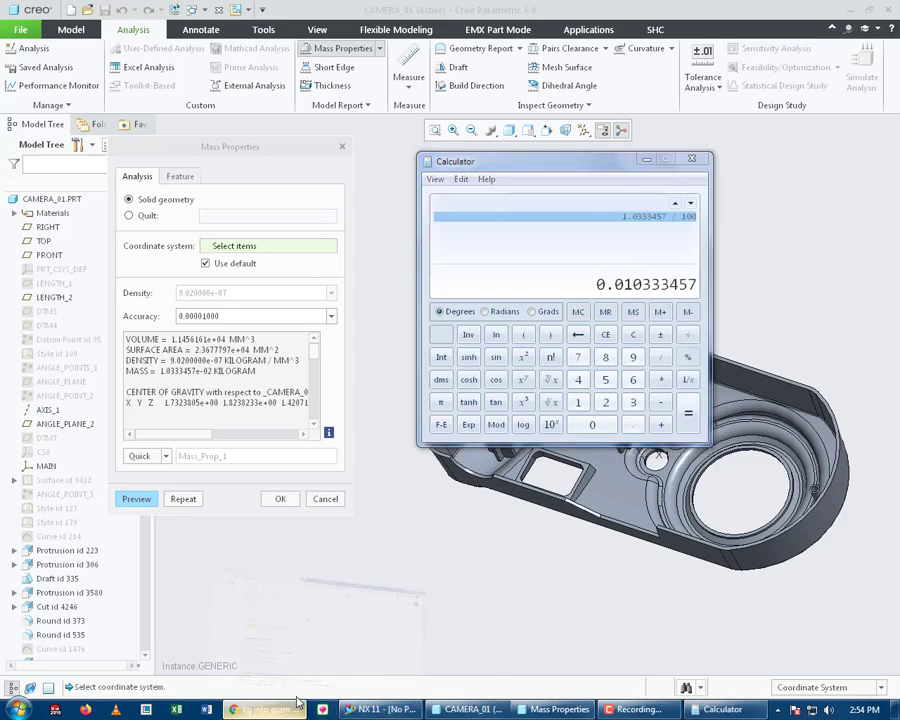
- Check the kilogram-to-gram conversion in the Chrome search page and compare the mass in Creo with the Calculator result
click(265, 709)
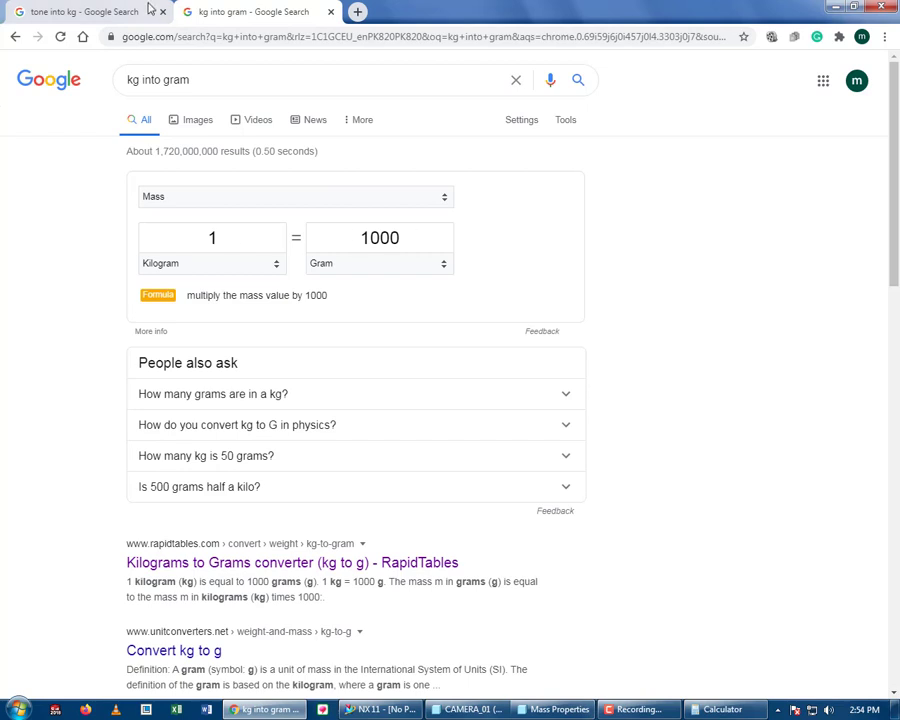
mouse_move(513, 709)
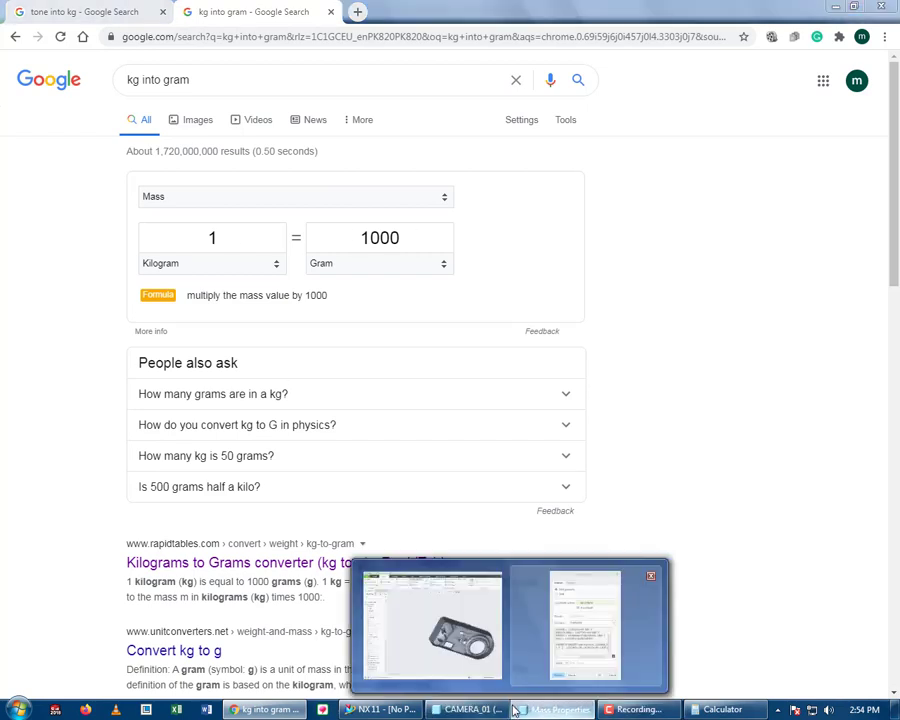
click(454, 656)
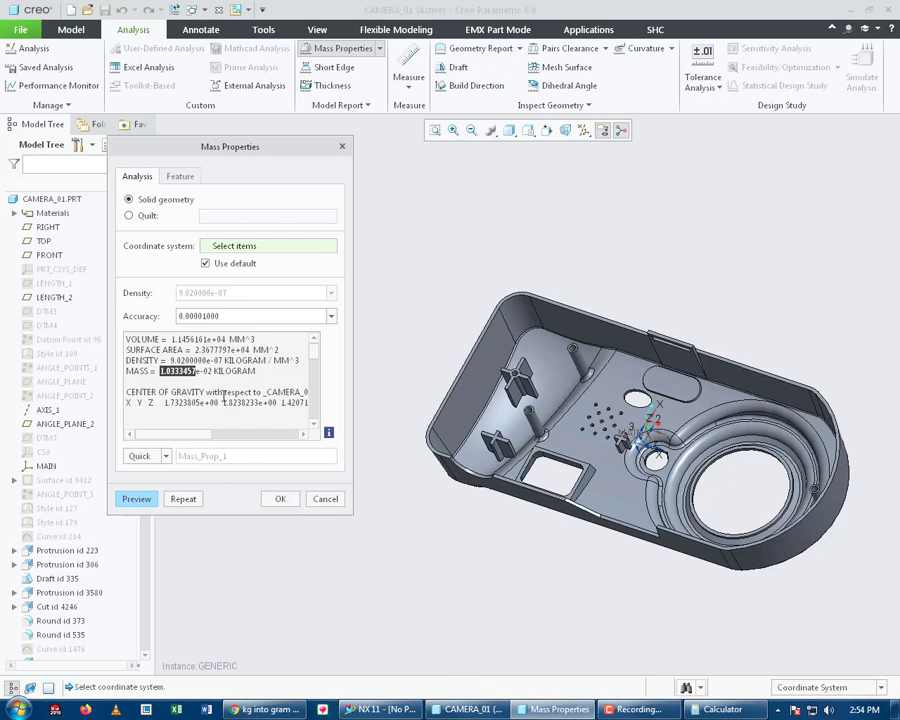
click(722, 709)
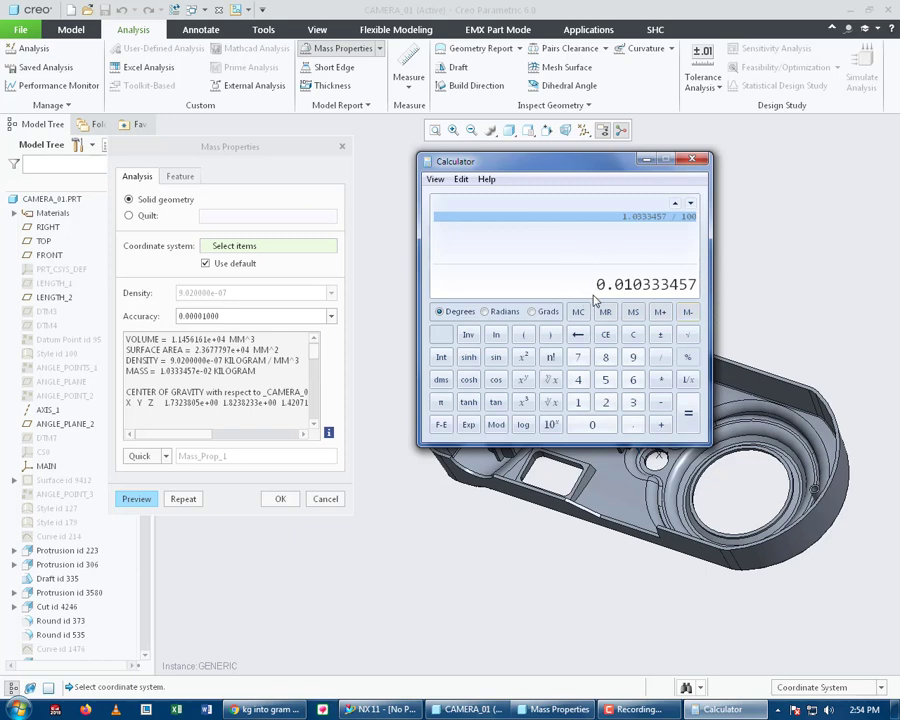
click(660, 311)
click(718, 711)
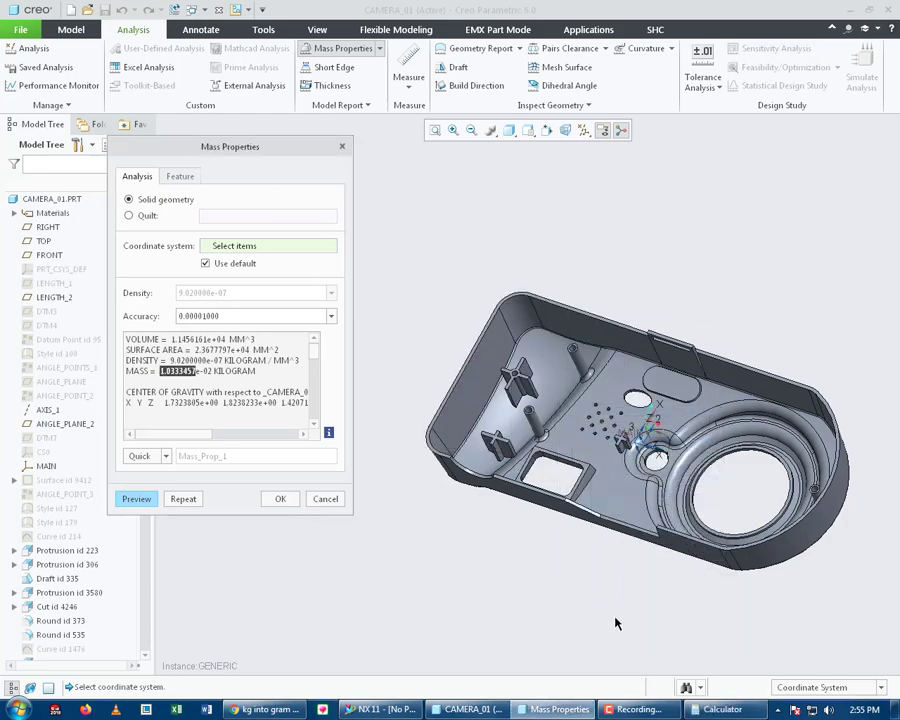
- Convert the calculated mass from kilograms to grams in Calculator by multiplying it by 1000
click(720, 710)
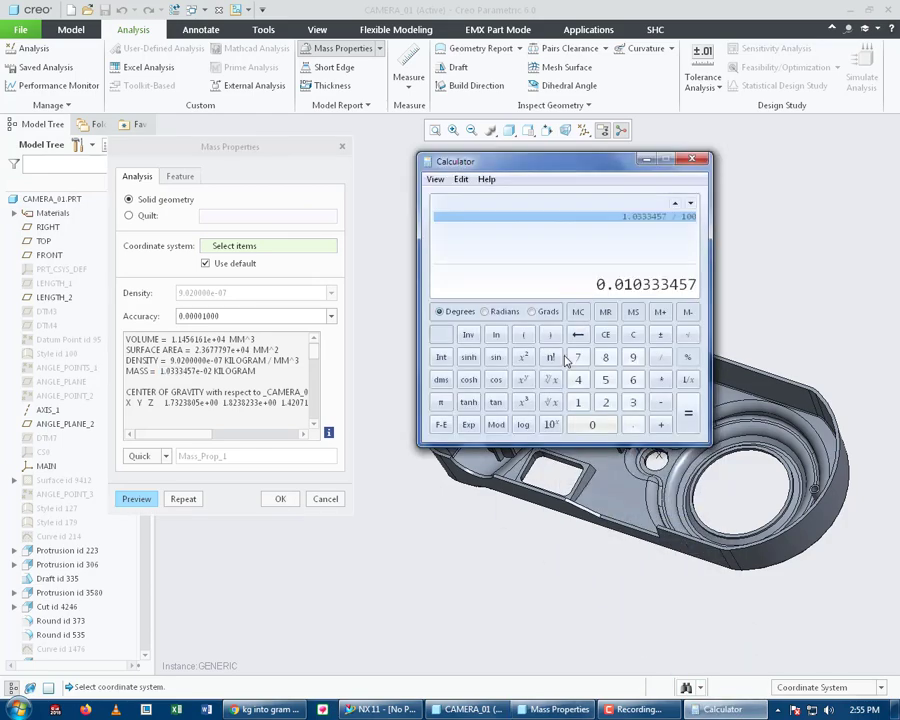
click(660, 379)
click(578, 402)
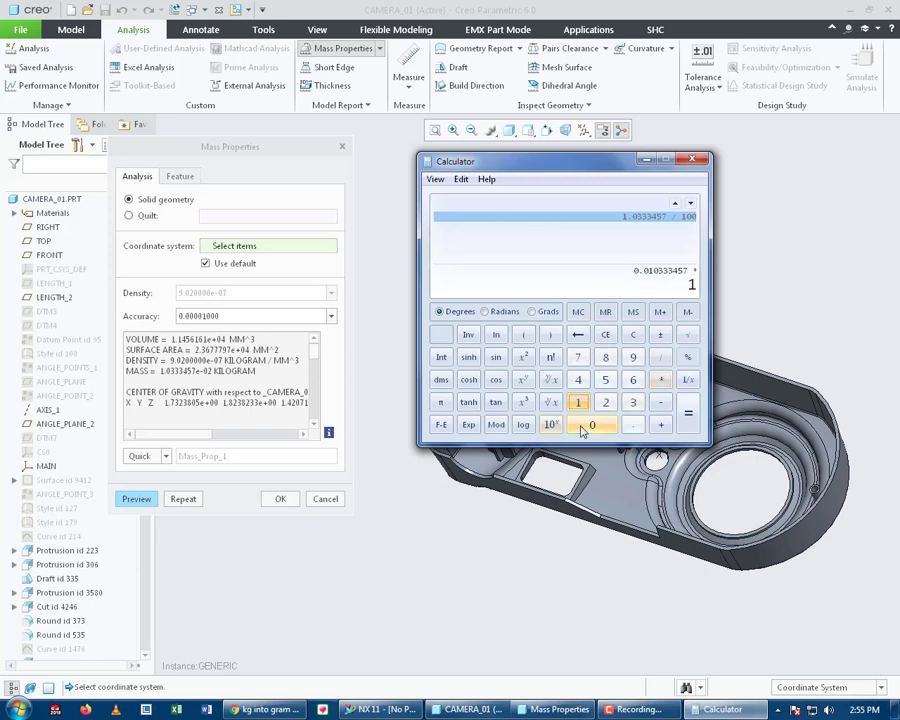
click(582, 427)
click(582, 427)
click(588, 425)
click(688, 413)
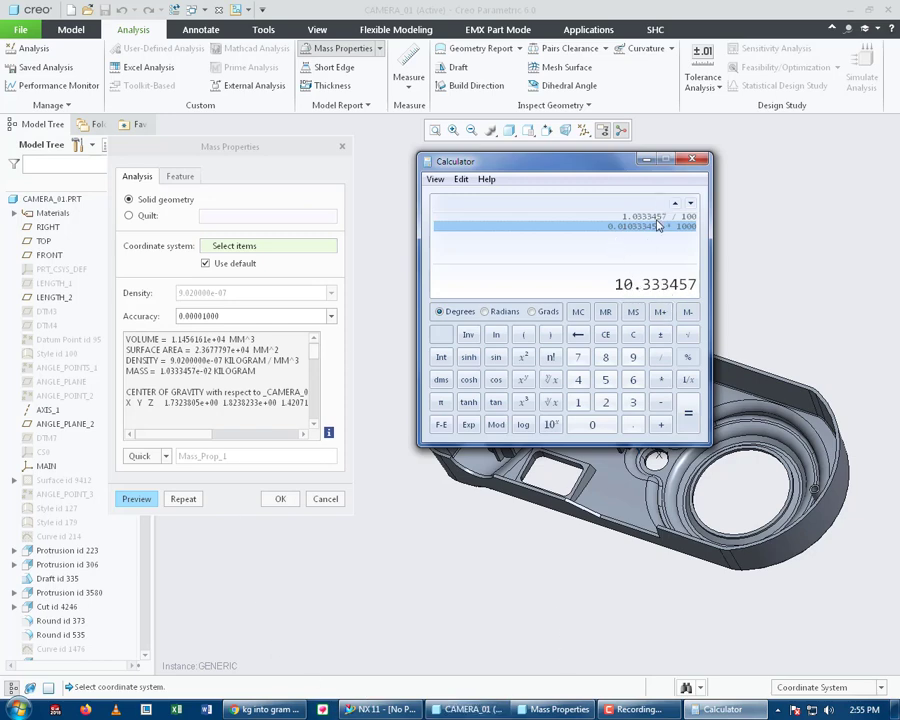
- Clear the Calculator entry, recheck the mass value in Creo and dismiss the Mass Properties analysis without keeping it
key(Escape)
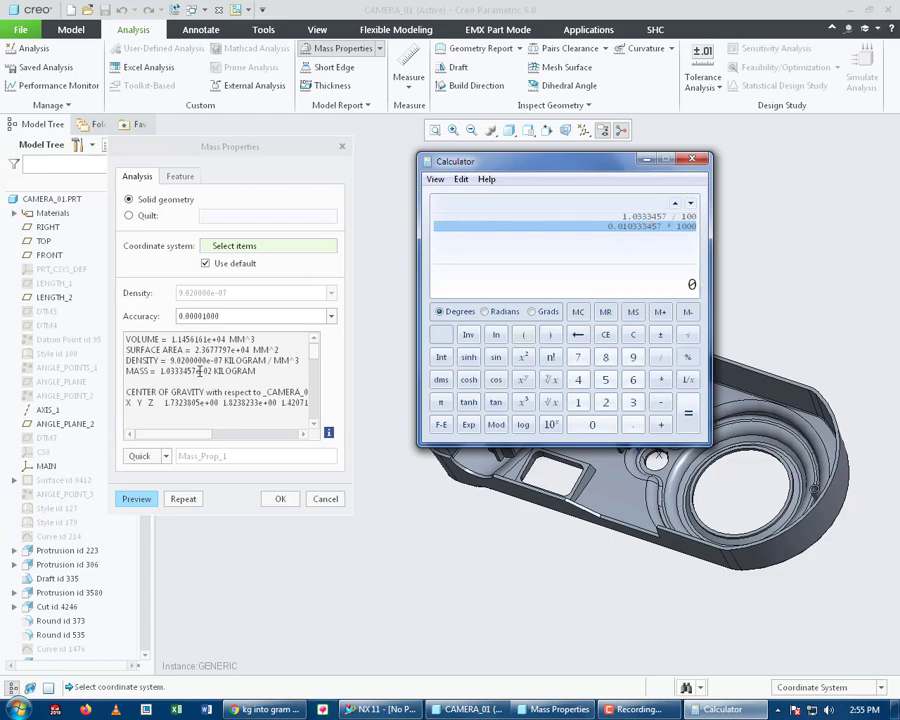
drag(198, 371, 161, 368)
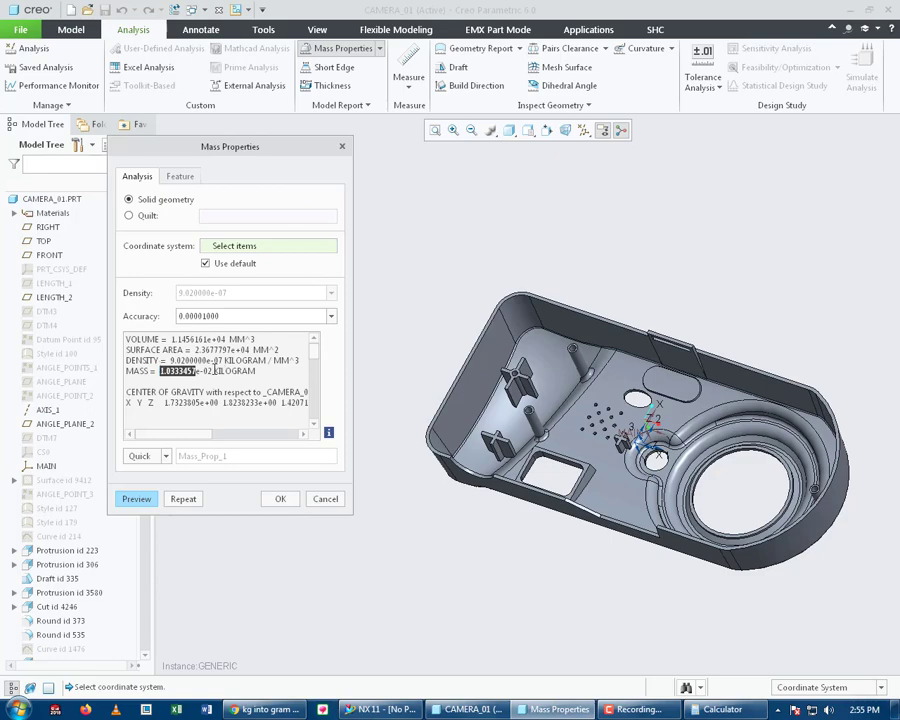
click(315, 505)
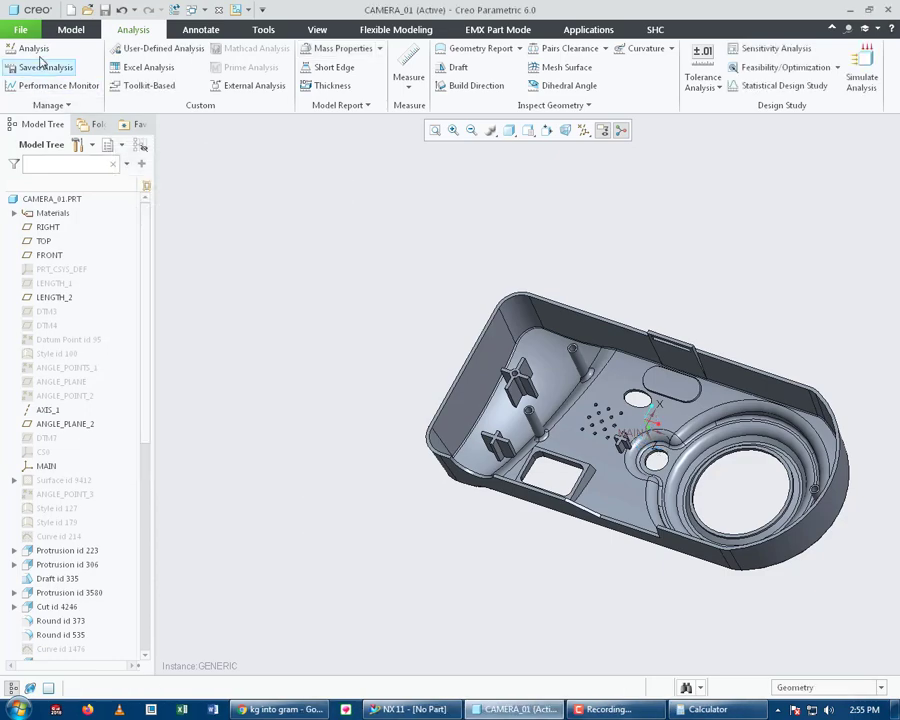
- Review the camera part's millimeter Kilogram Sec (mmKs) unit system in its model properties and Units Manager, leaving both without changes
click(20, 29)
mouse_move(13, 240)
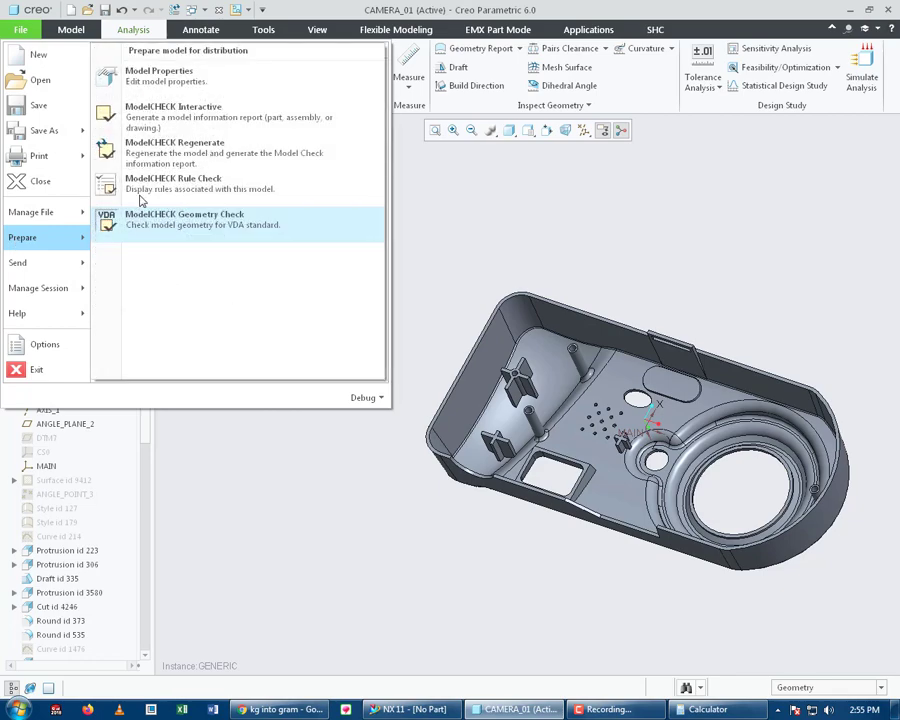
click(130, 70)
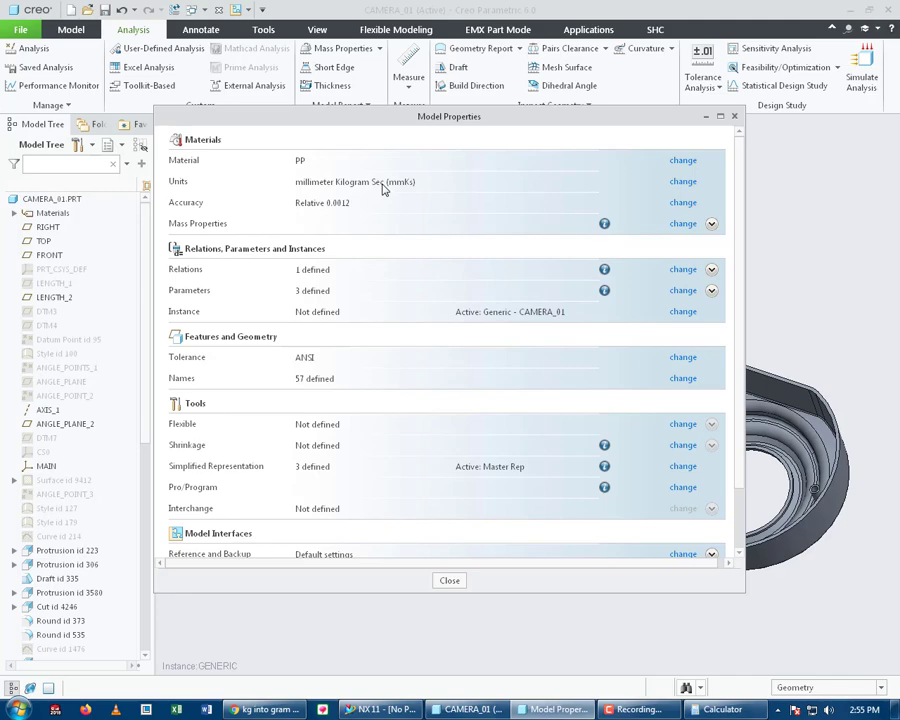
click(686, 183)
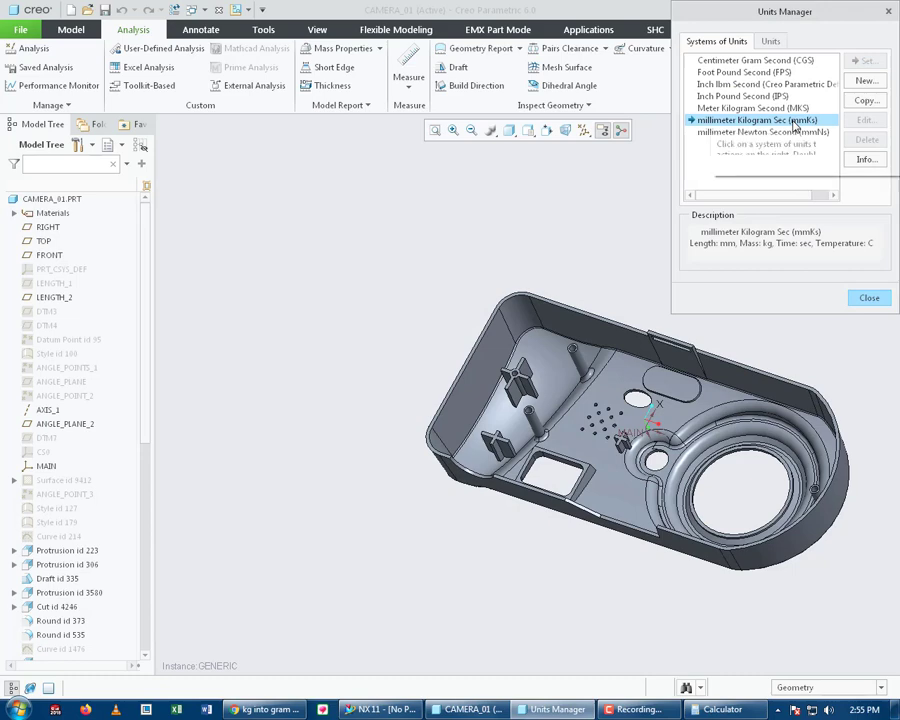
click(869, 297)
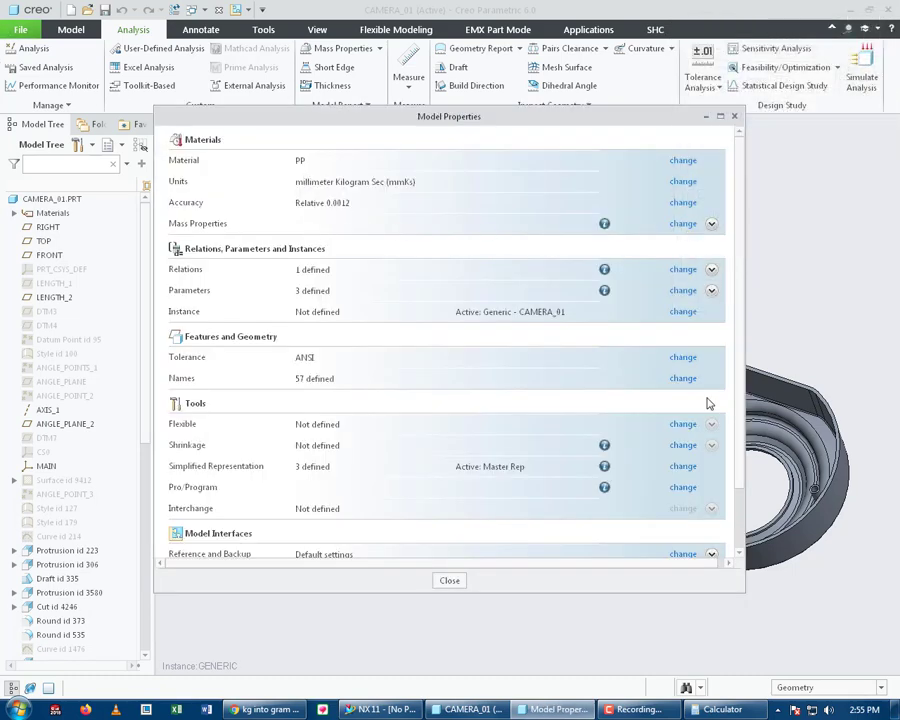
click(449, 580)
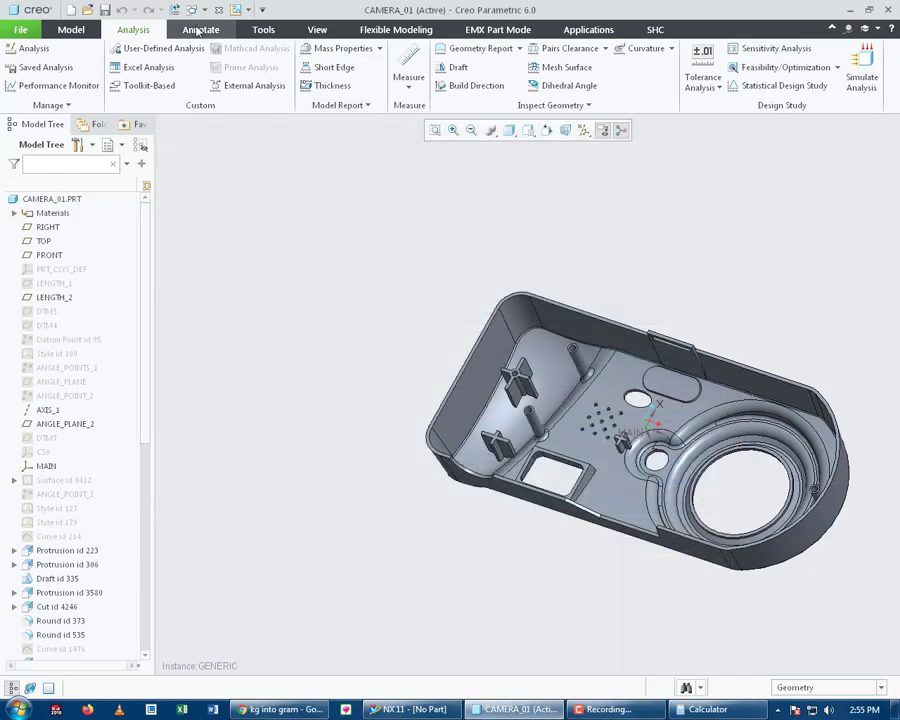
- Rerun the quick Mass Properties analysis on the camera's solid geometry with the default coordinate system
click(338, 48)
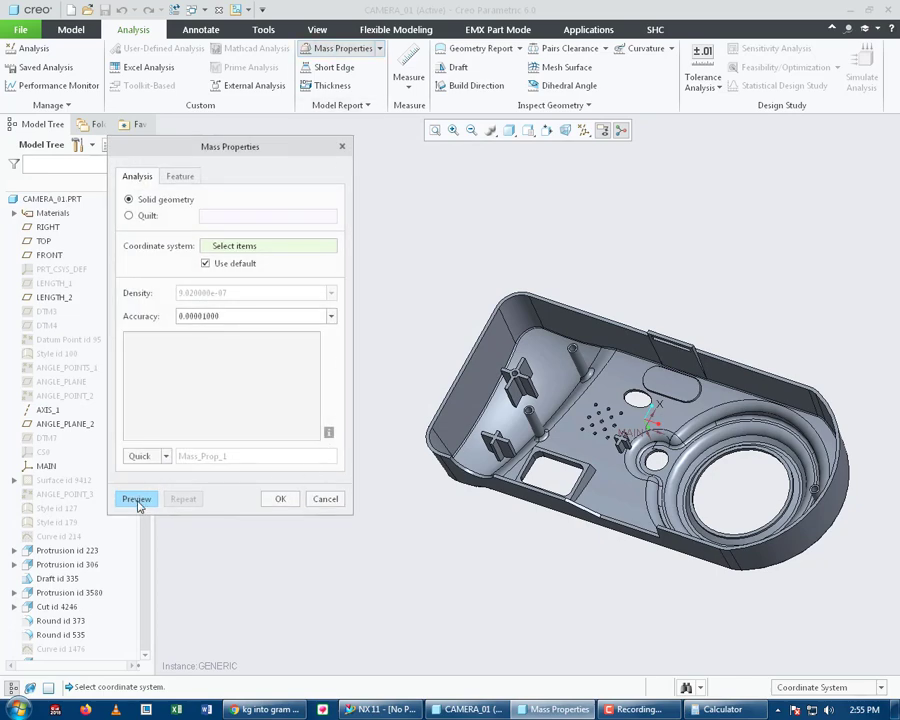
click(137, 500)
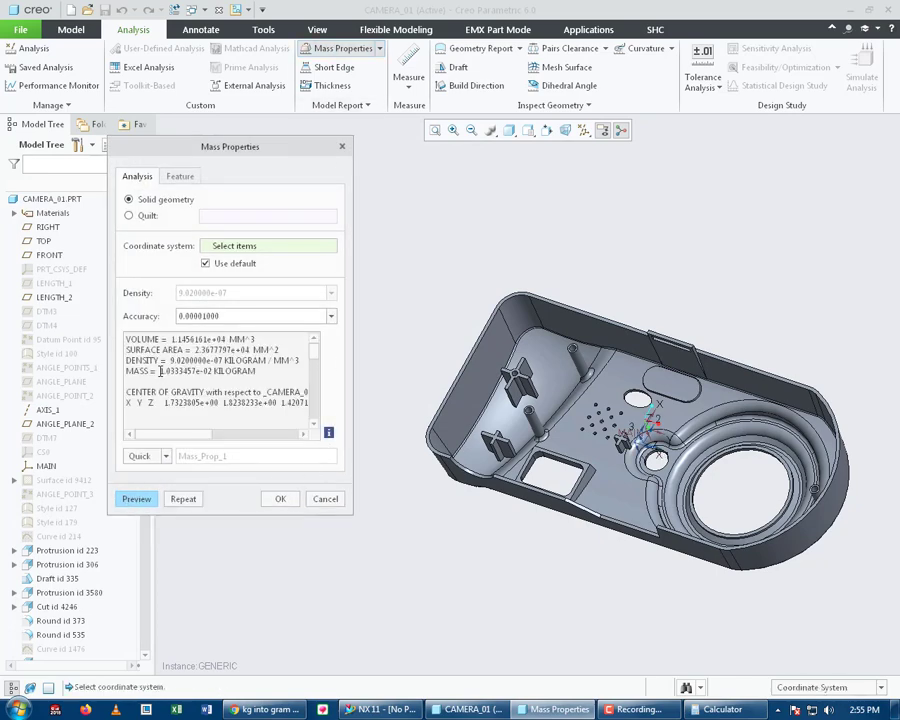
- Copy the mass figure 1.0333457, without its exponent, from the Mass Properties results and paste it into Calculator
drag(160, 371, 197, 371)
click(415, 325)
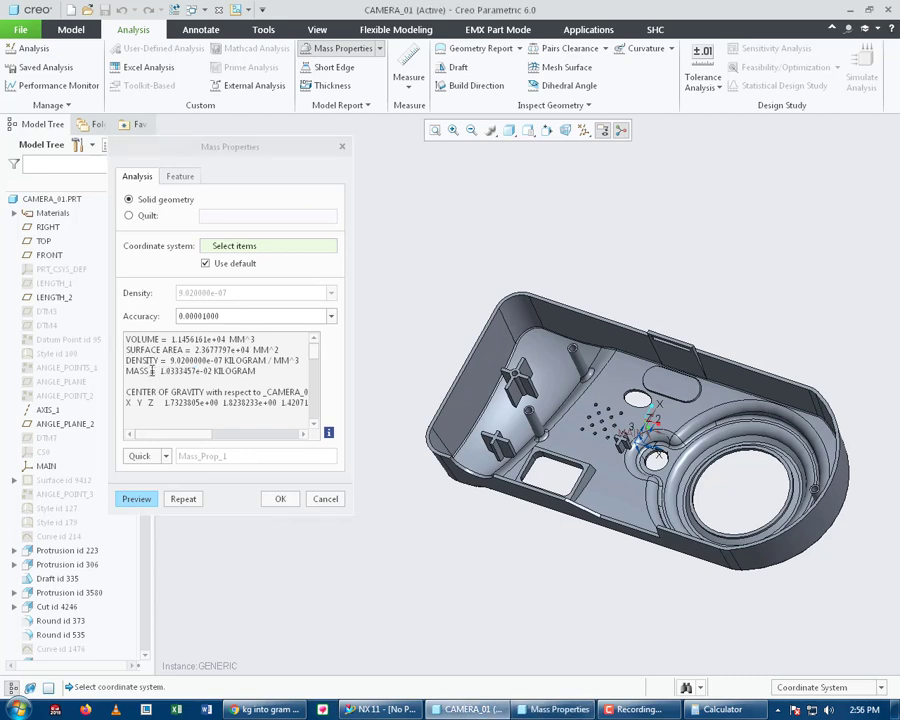
click(205, 371)
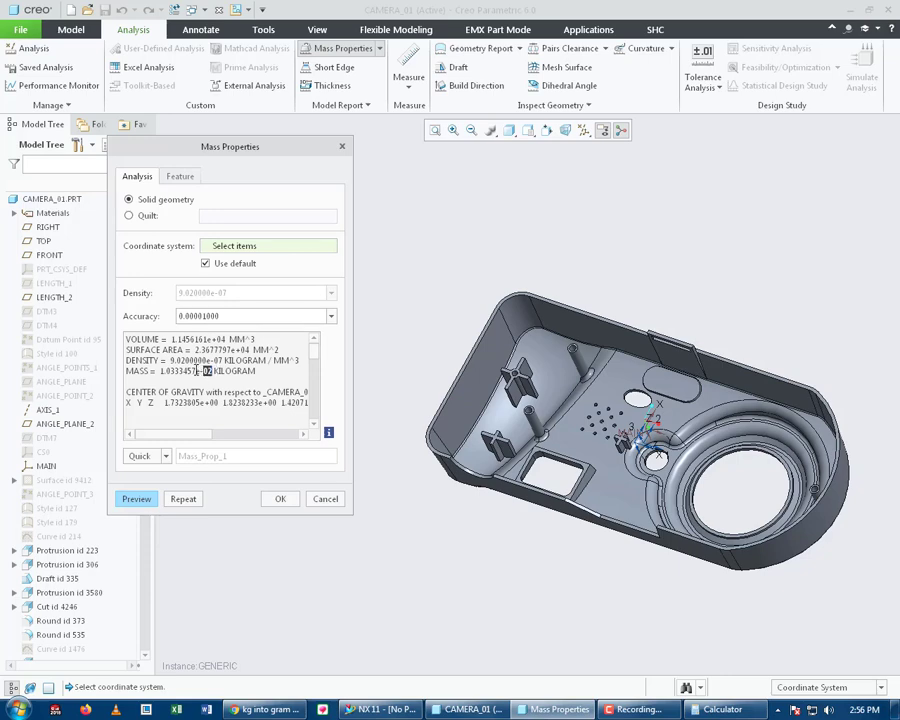
drag(197, 371, 157, 371)
key(ctrl+c)
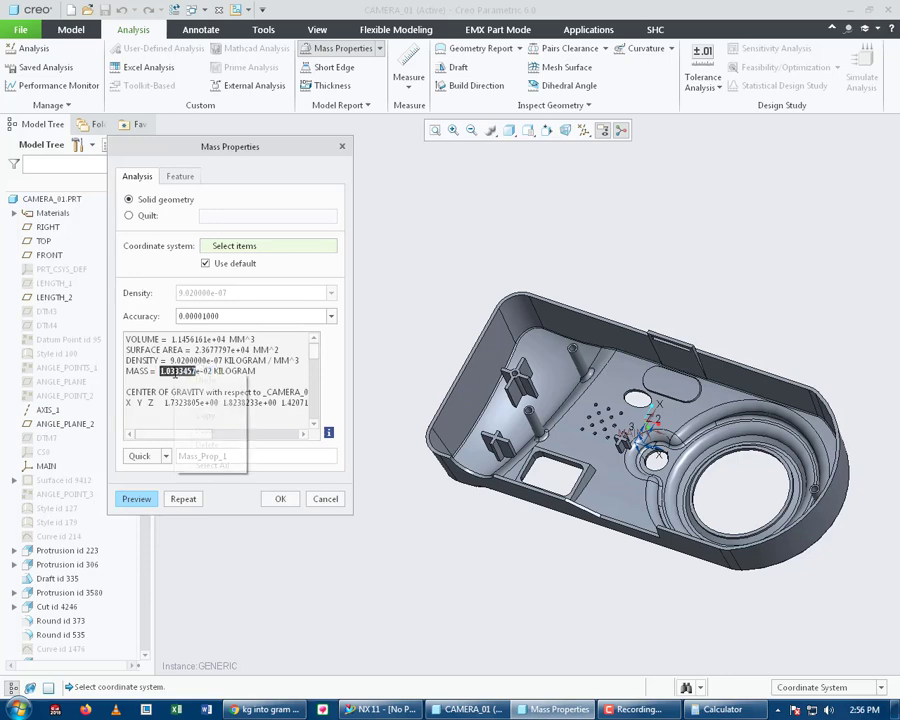
right_click(175, 371)
click(205, 400)
click(743, 710)
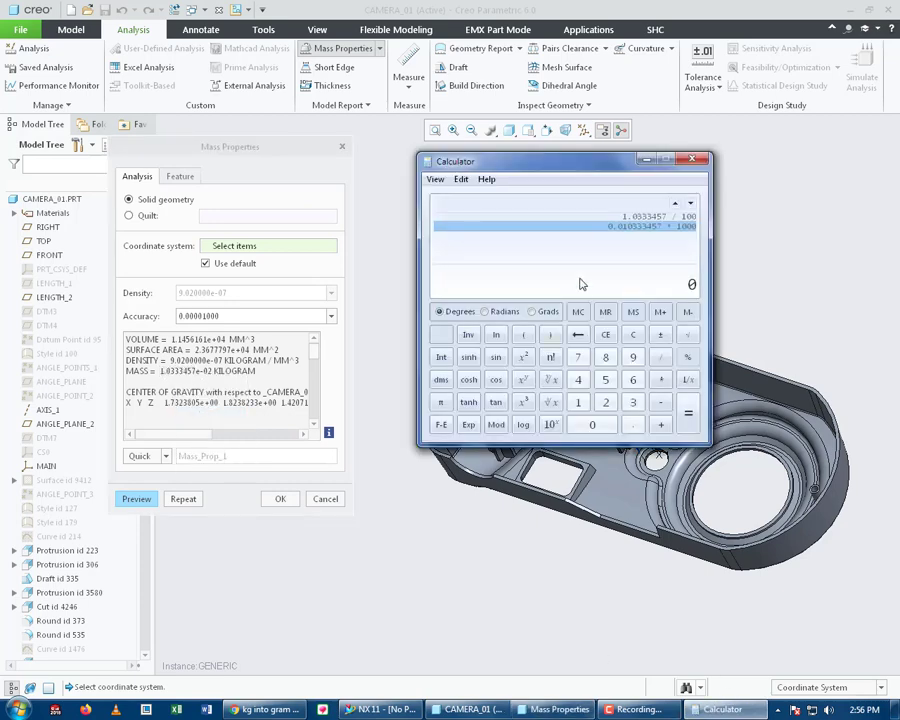
right_click(643, 287)
click(677, 307)
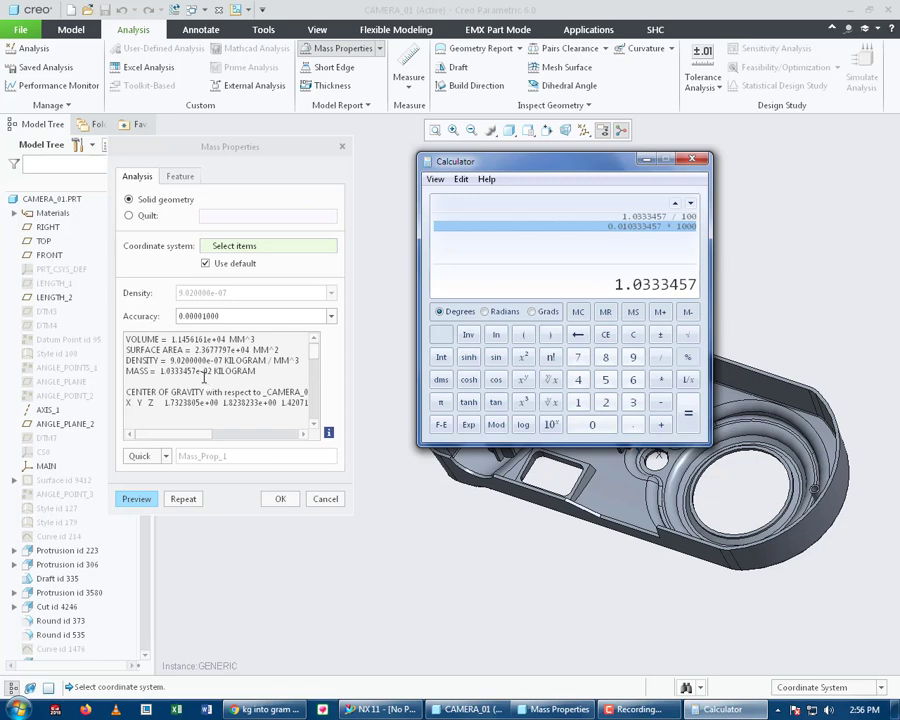
- Divide the pasted mass figure by 100 in Calculator to apply the e-02 exponent
click(660, 360)
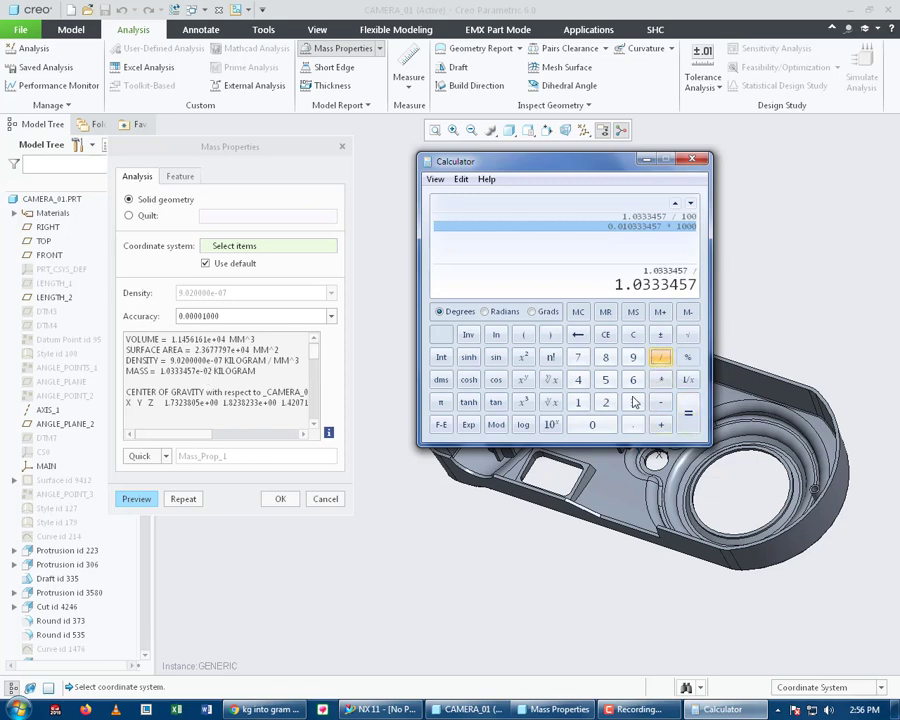
click(580, 403)
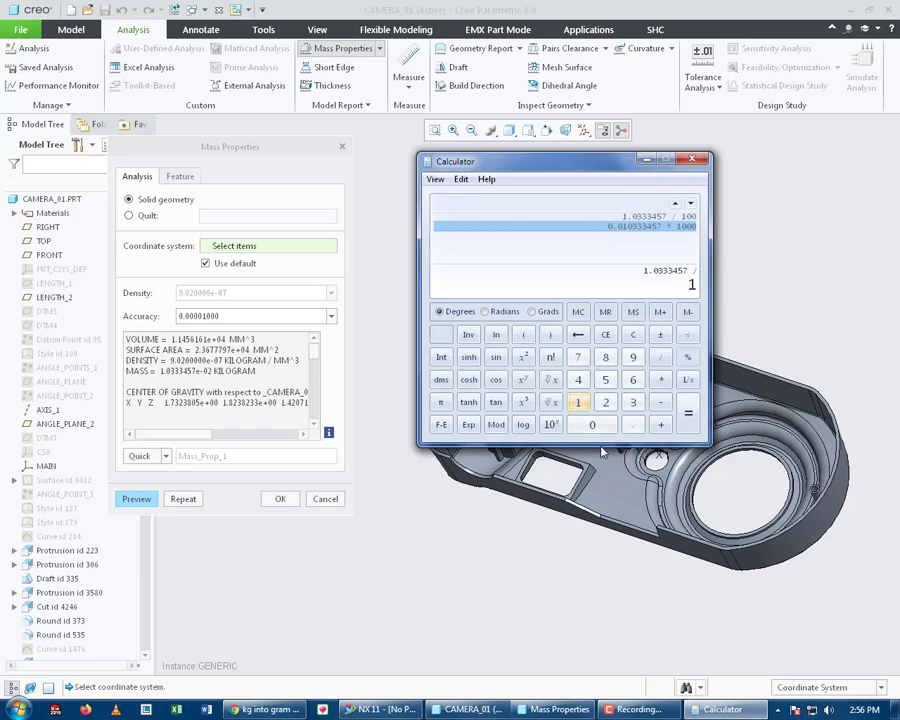
click(600, 428)
click(596, 428)
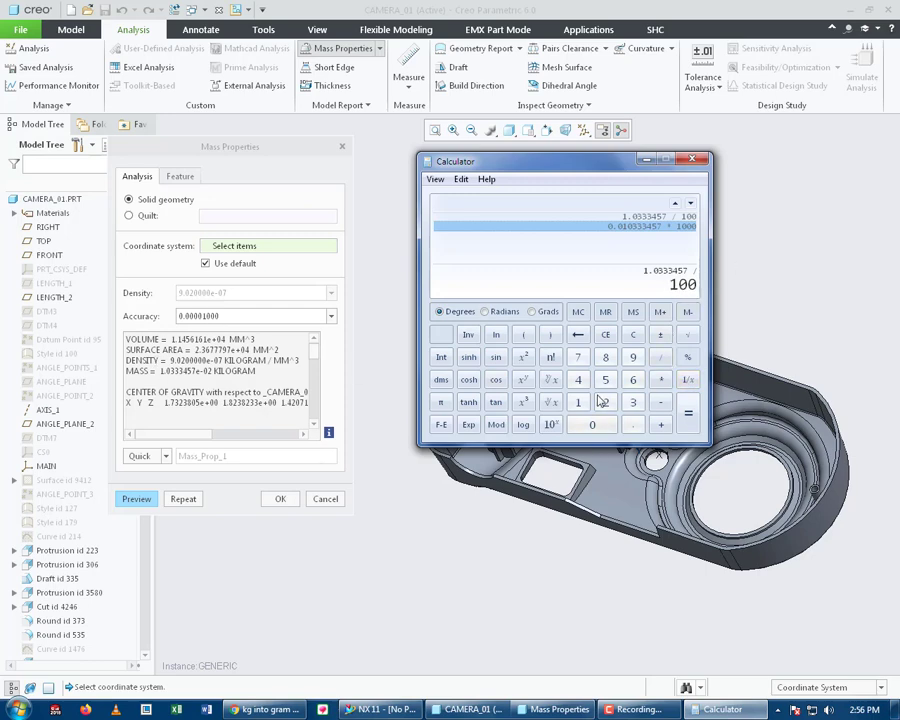
click(688, 413)
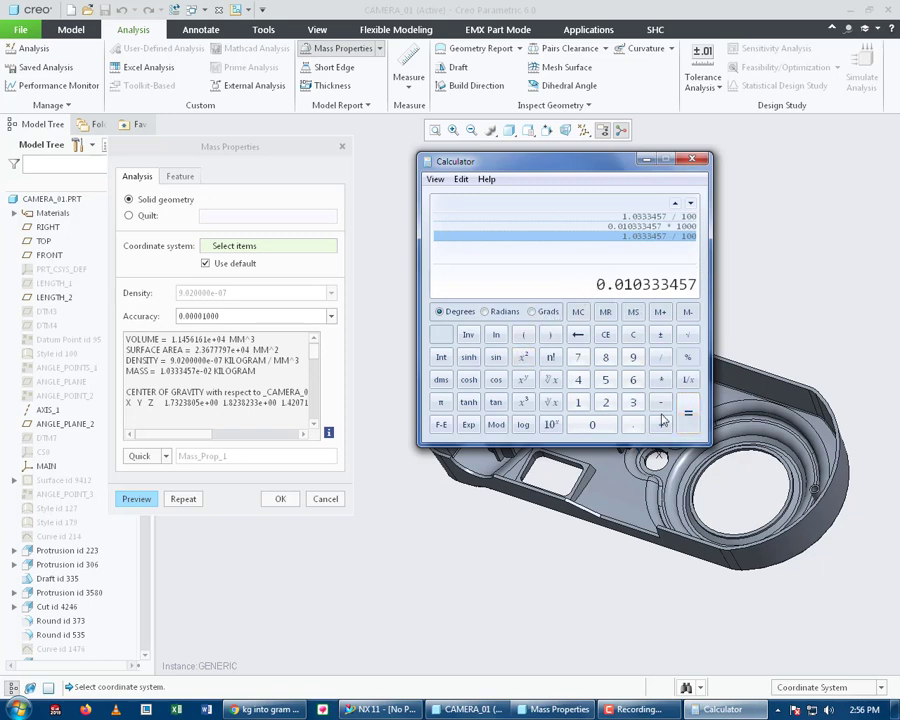
- Copy the Calculator result into the kilogram field of Google's kg-to-gram converter in the browser and check the gram value
right_click(597, 284)
click(629, 293)
click(265, 709)
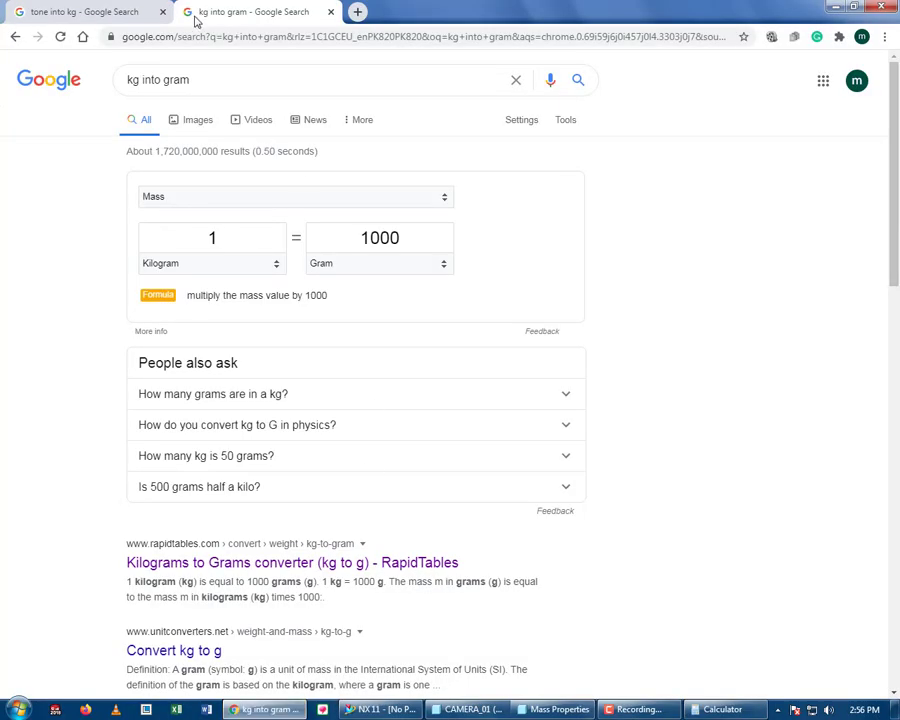
click(222, 235)
right_click(240, 237)
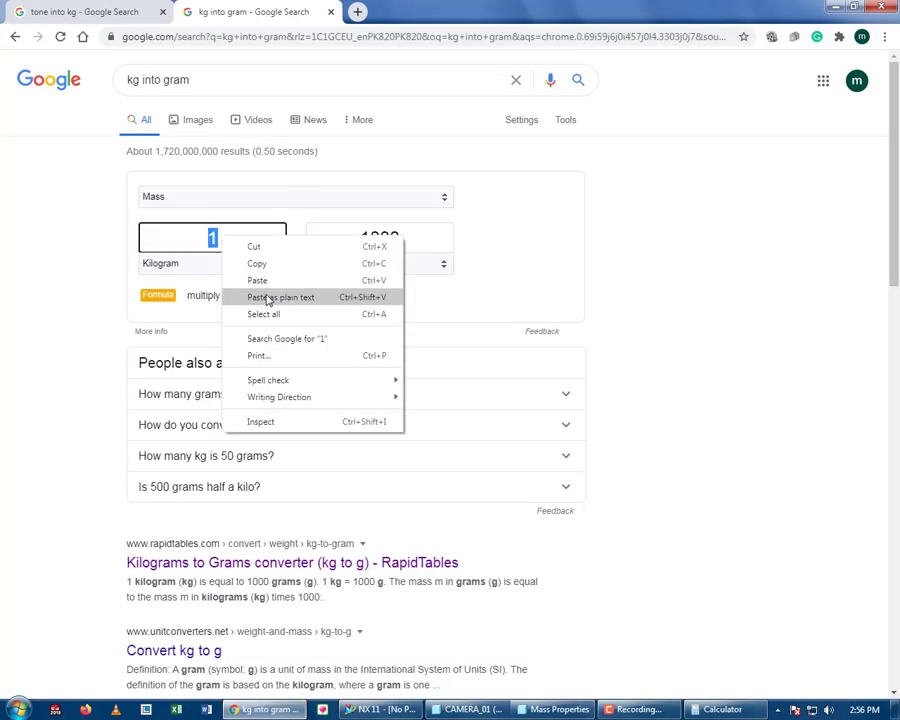
click(261, 279)
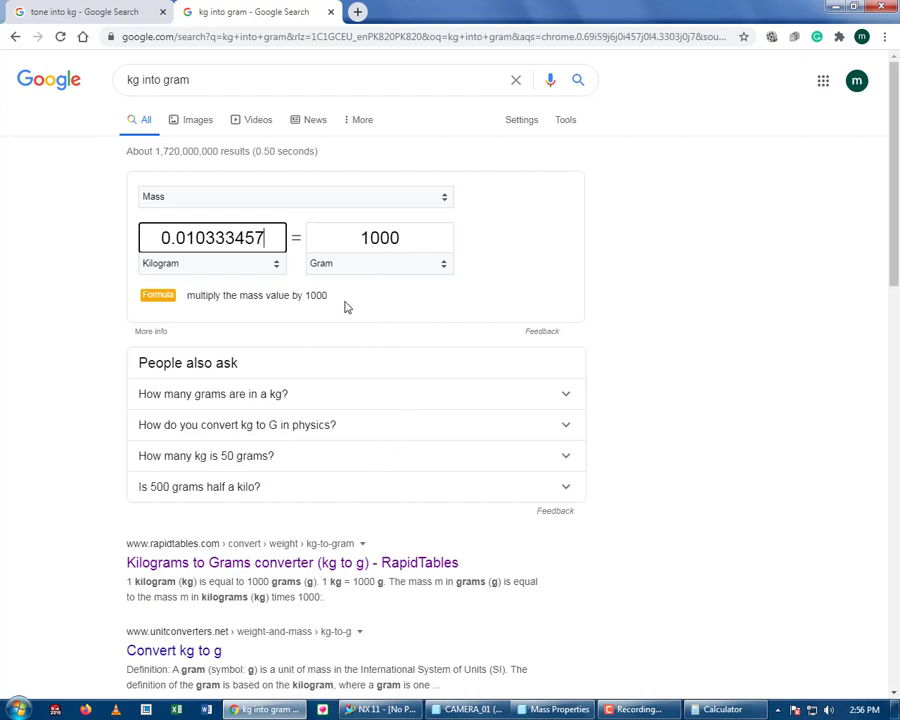
double_click(268, 238)
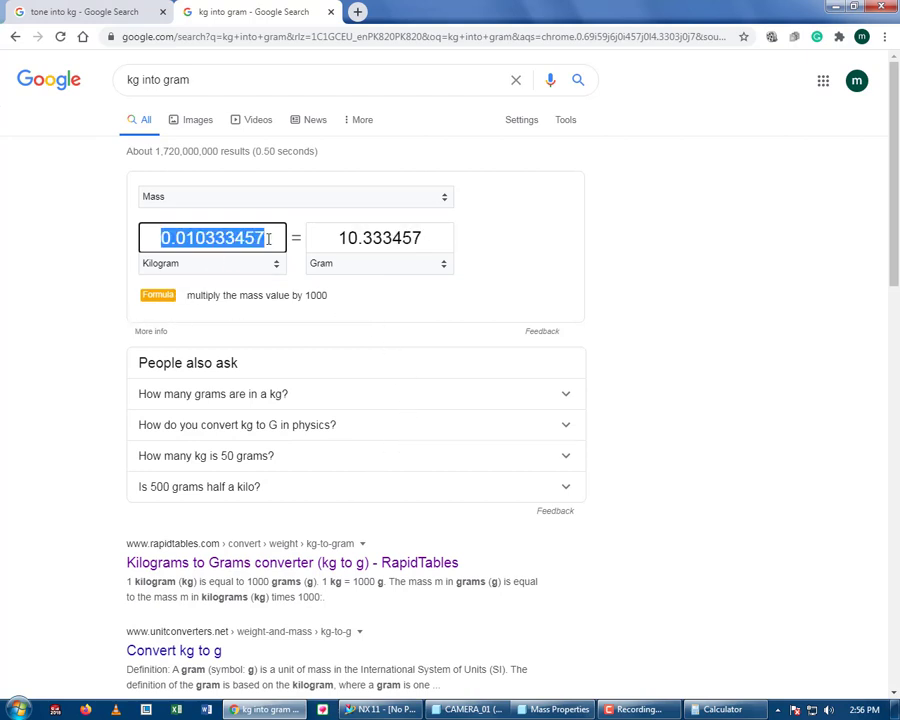
drag(342, 237, 413, 237)
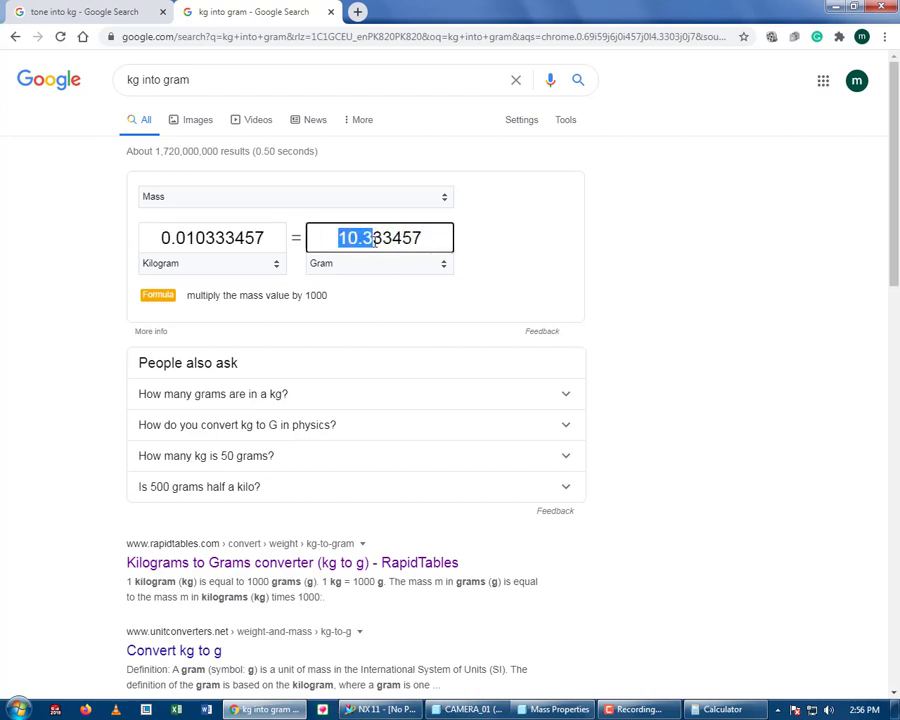
drag(374, 238, 260, 346)
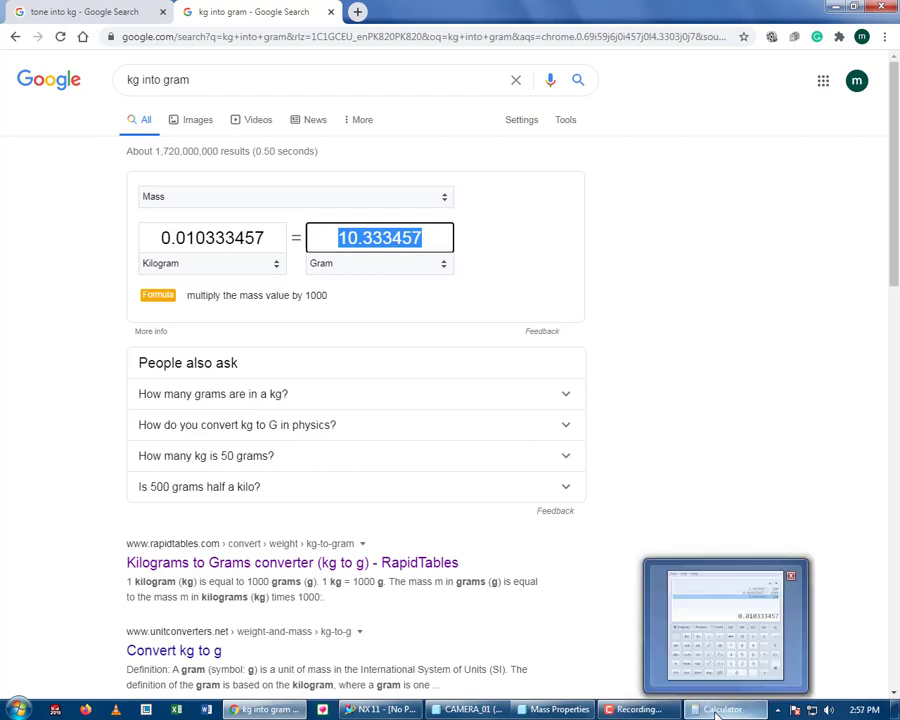
- Return to Creo, recheck the exponent of the mass value and dismiss the Mass Properties analysis without keeping it
click(480, 711)
click(480, 710)
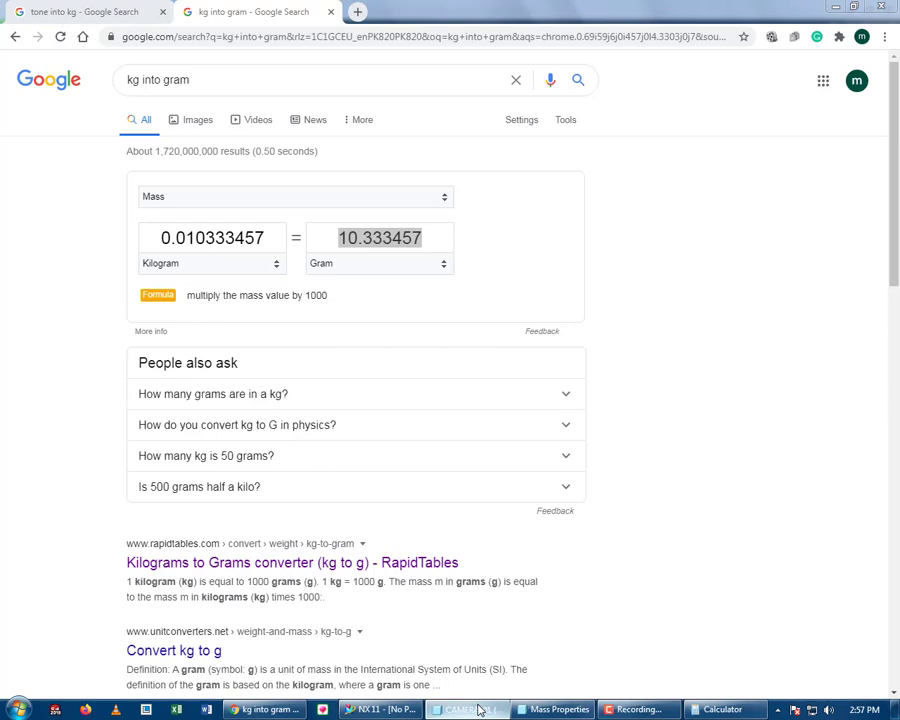
click(480, 710)
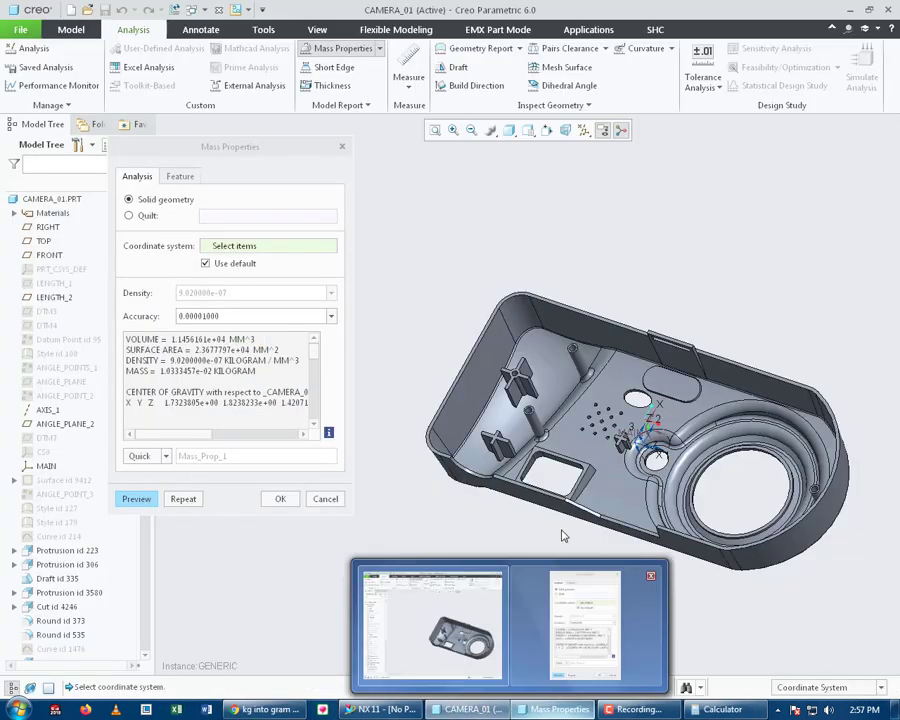
click(205, 372)
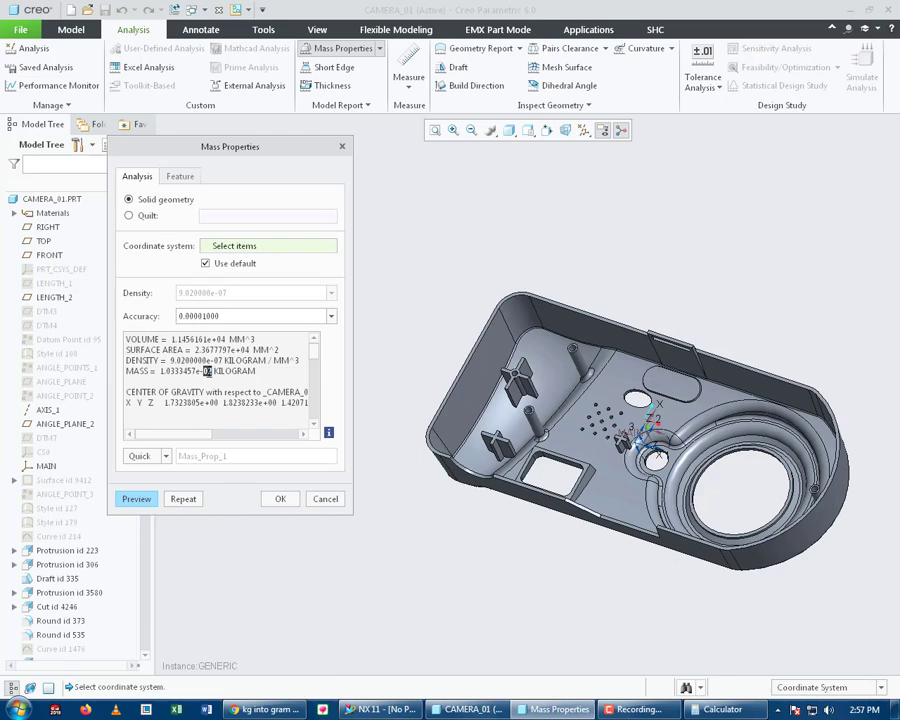
click(334, 503)
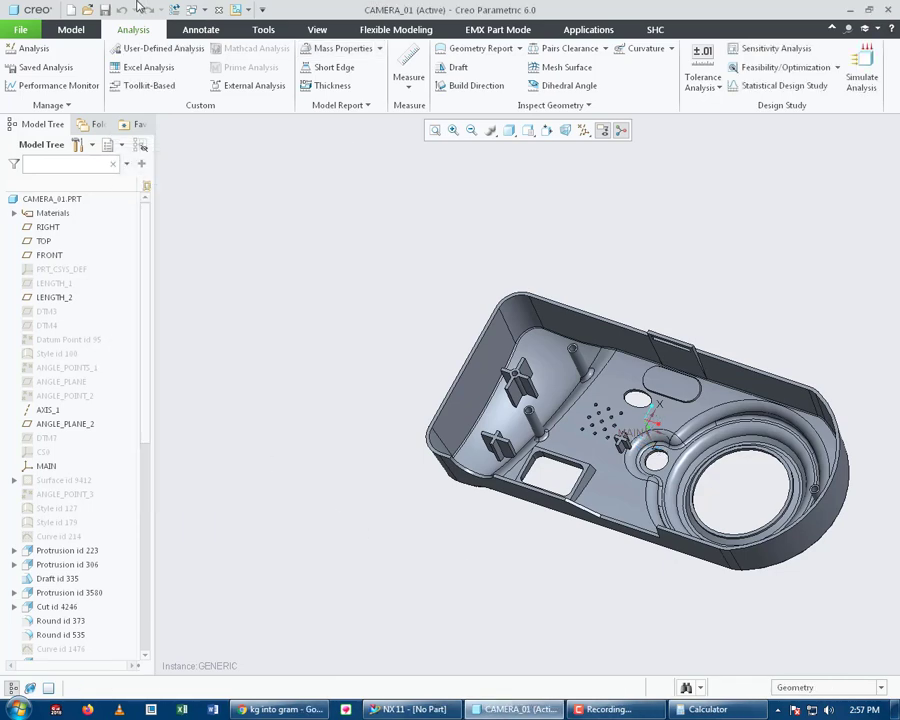
- Create a new solid part without the default template, using the mmns_part_solid template
click(72, 10)
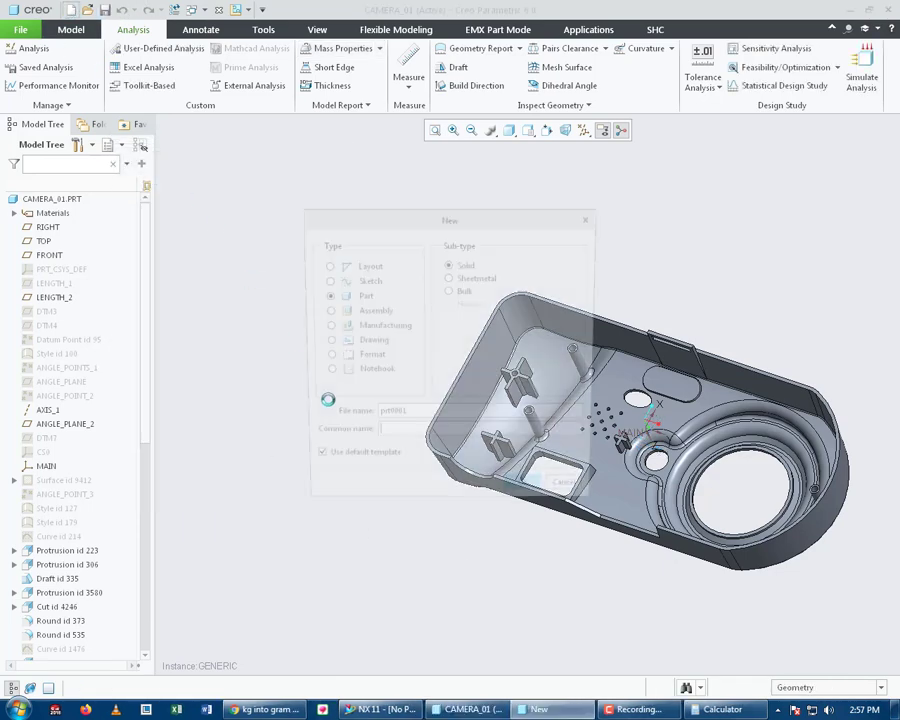
click(405, 432)
click(360, 465)
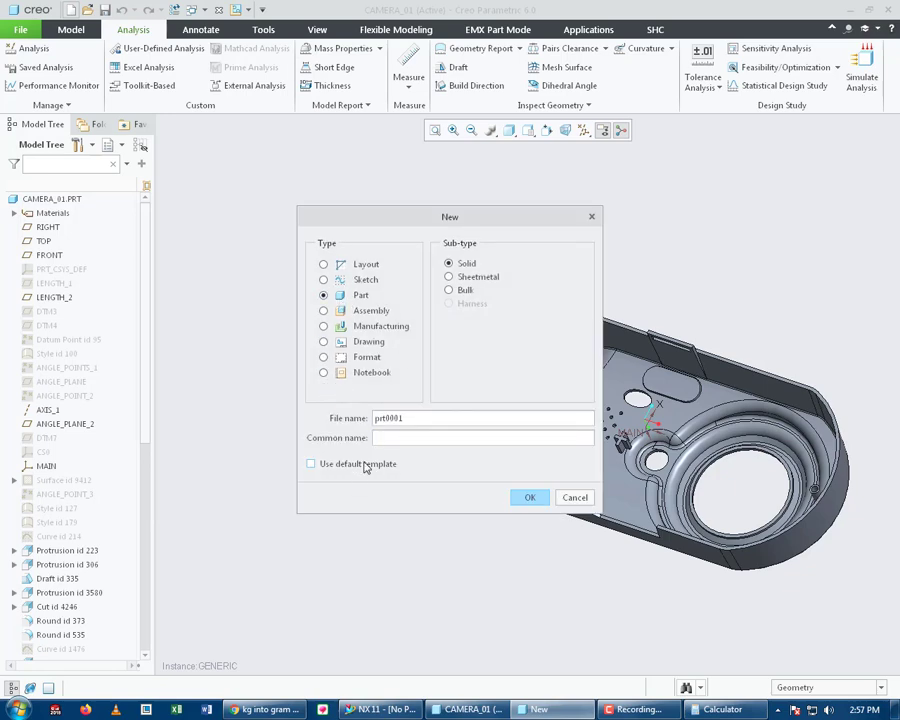
click(526, 498)
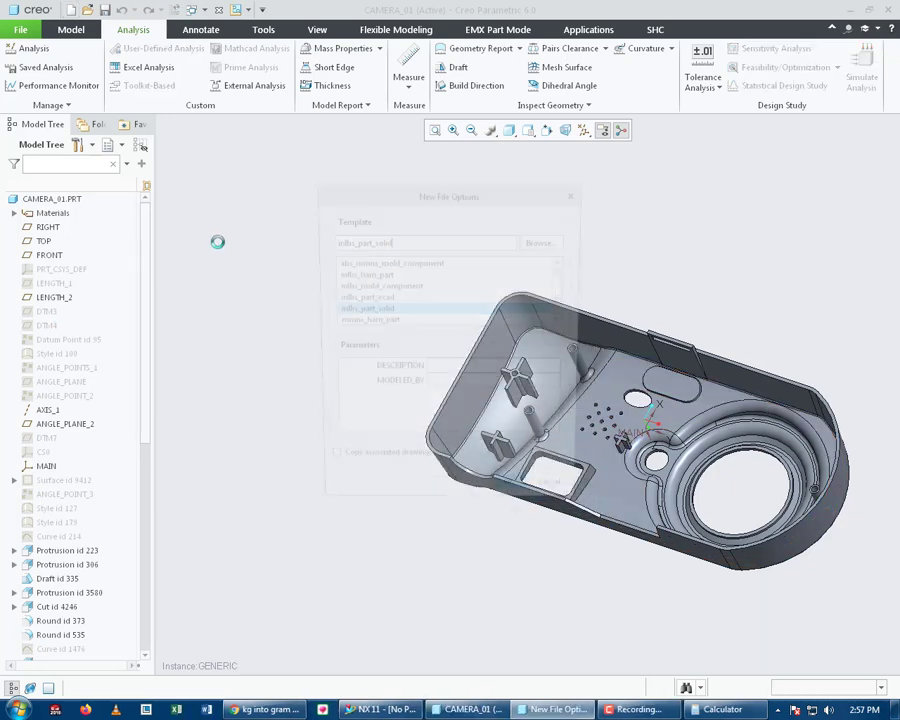
scroll(380, 326, down, 2)
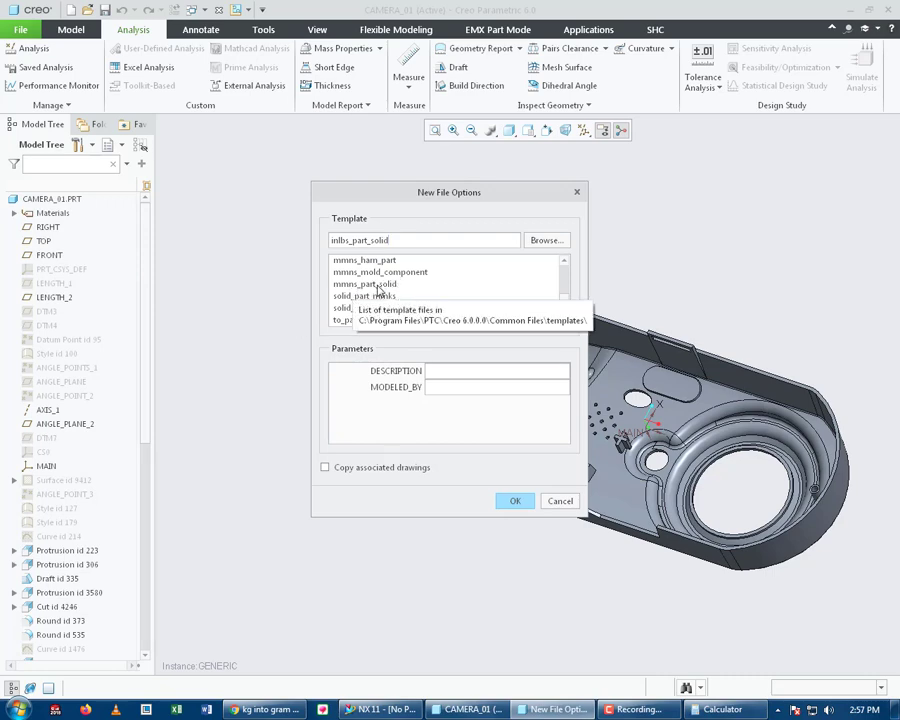
double_click(354, 287)
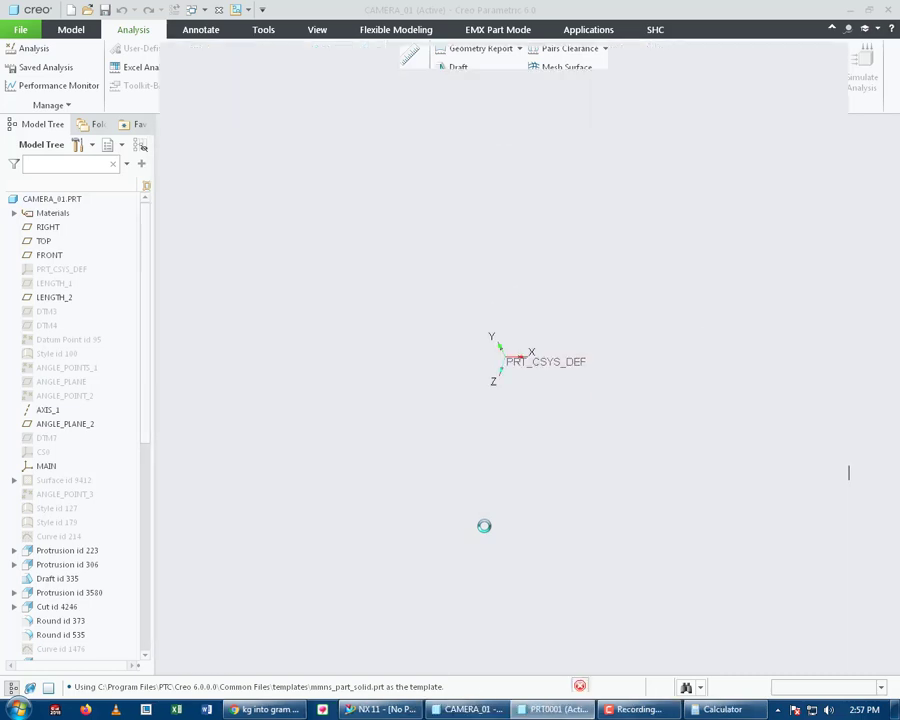
- Turn on datum plane display and start an Extrude with its section sketched on the FRONT plane, viewed face-on
click(559, 133)
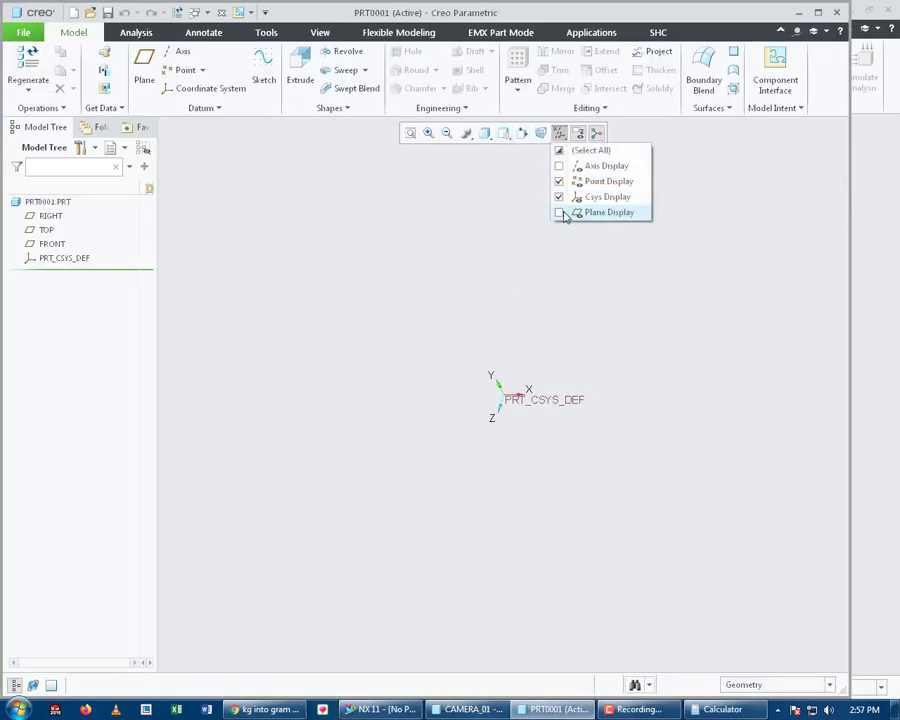
click(560, 213)
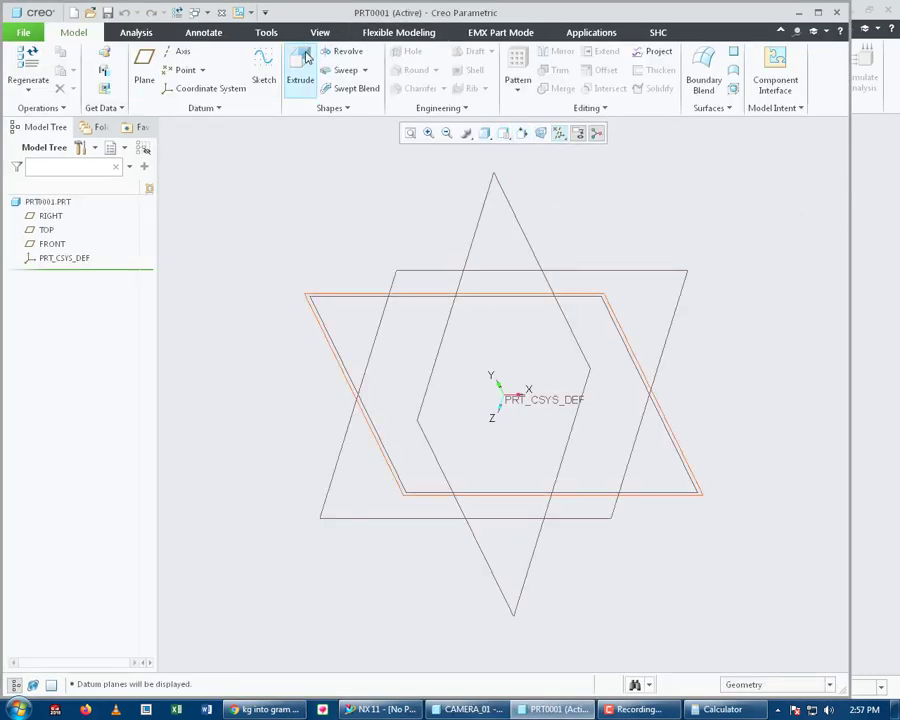
click(303, 62)
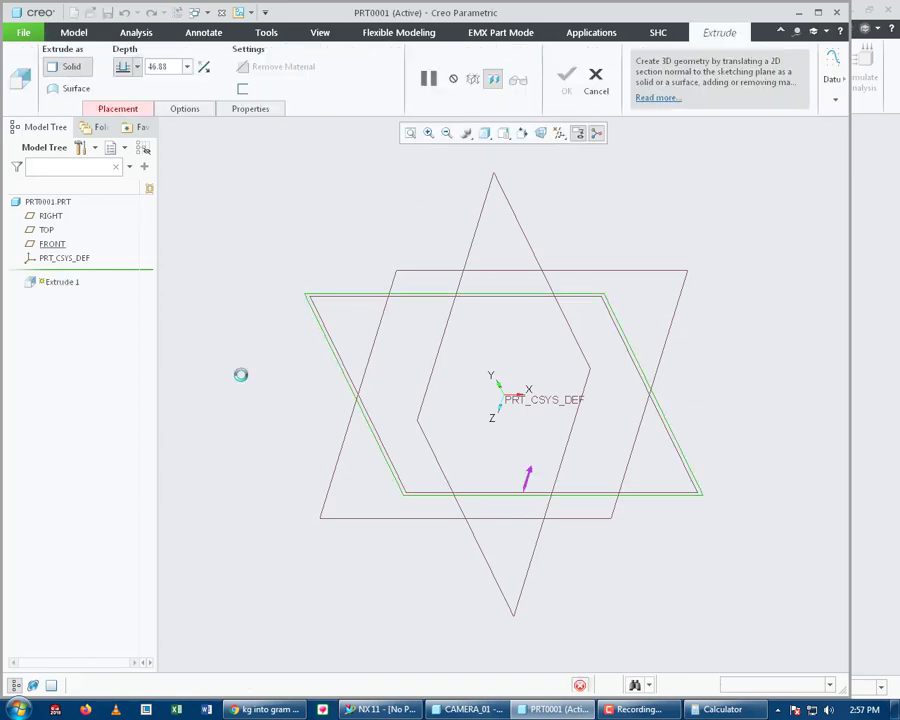
click(20, 84)
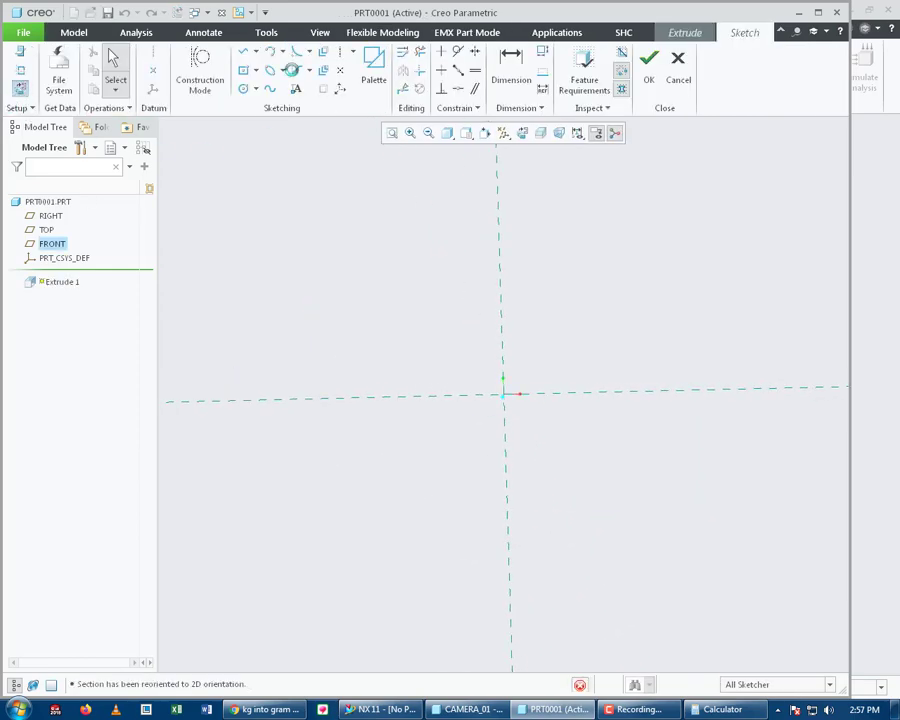
- Sketch a circle centred on the origin, set its diameter to 100 mm and finish the sketch
click(243, 89)
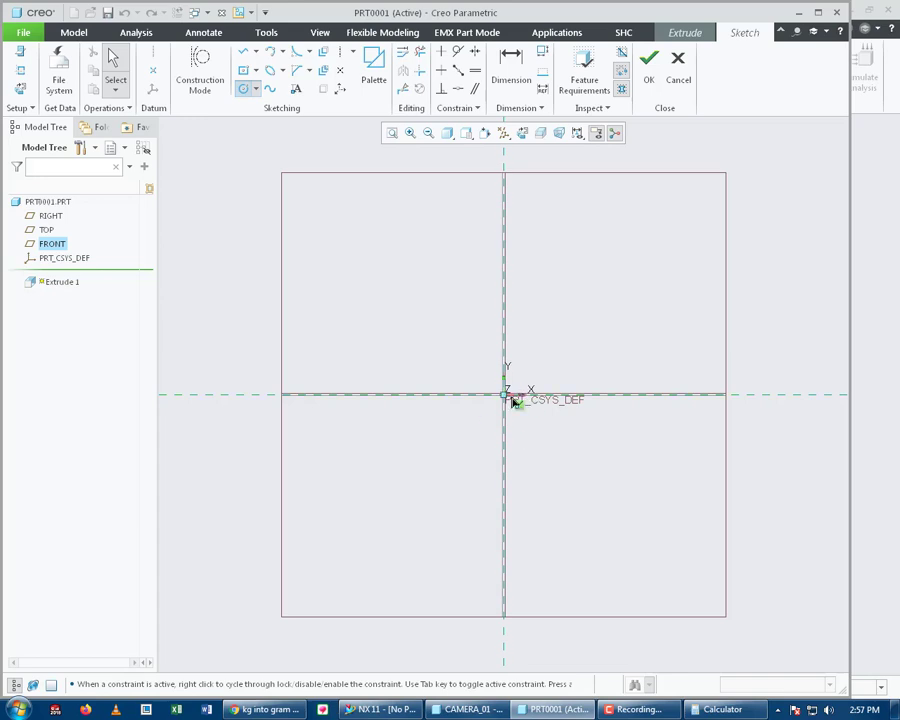
click(504, 393)
click(612, 452)
middle_click(701, 416)
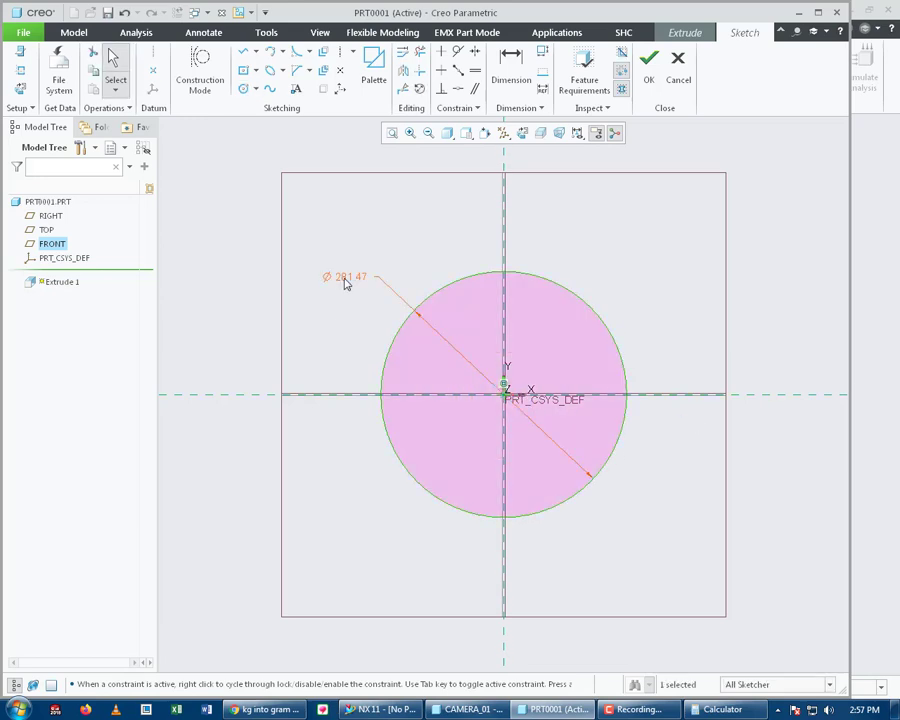
double_click(345, 280)
text(100)
key(Return)
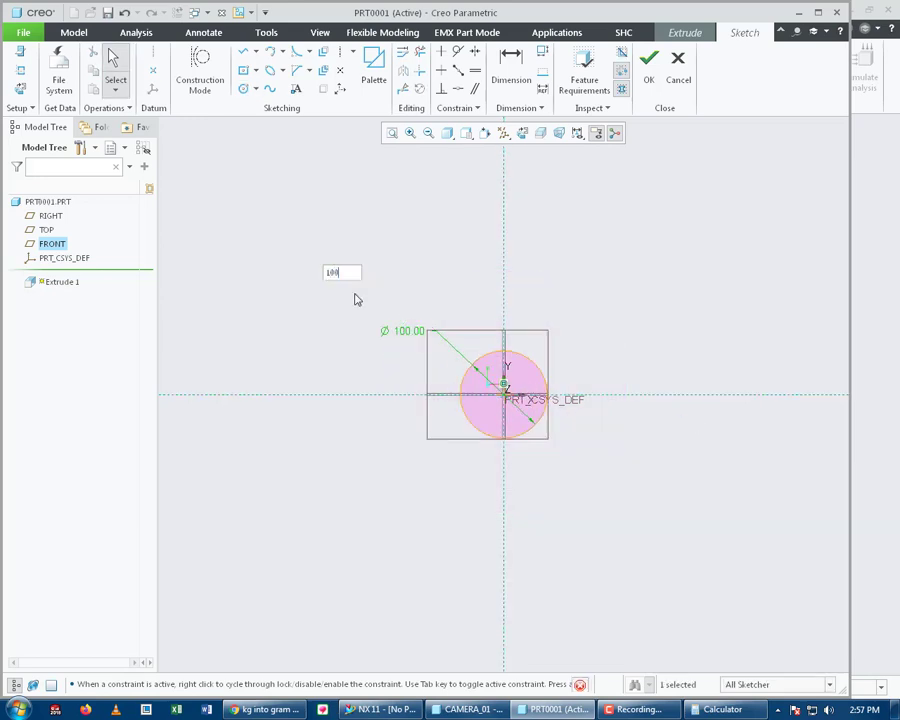
click(649, 62)
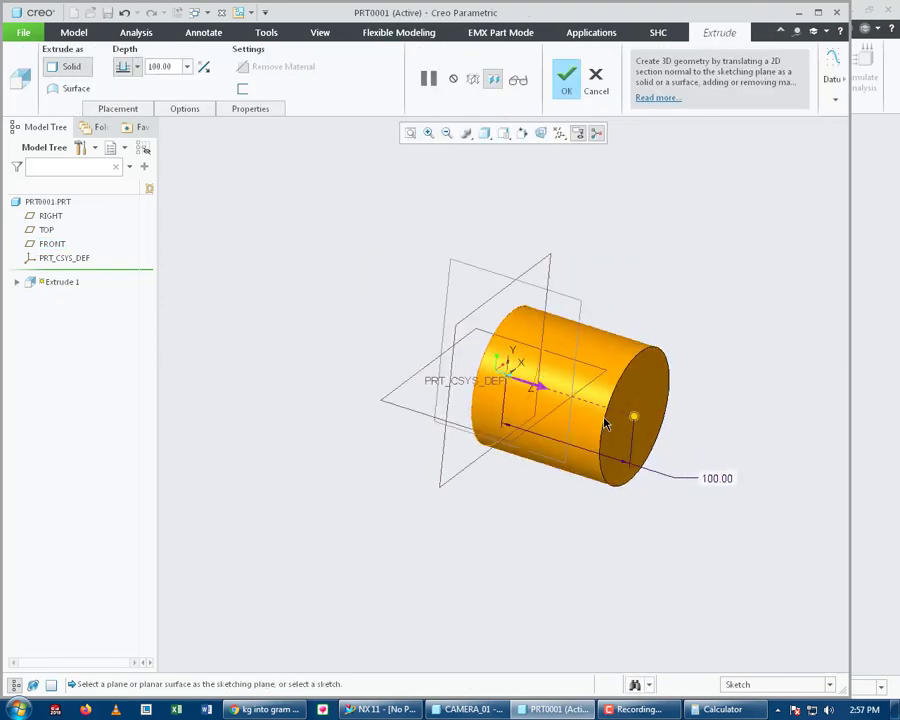
- Flip the extrusion to the opposite side of the FRONT plane, set its depth to 200 mm and complete the feature
drag(633, 418, 309, 402)
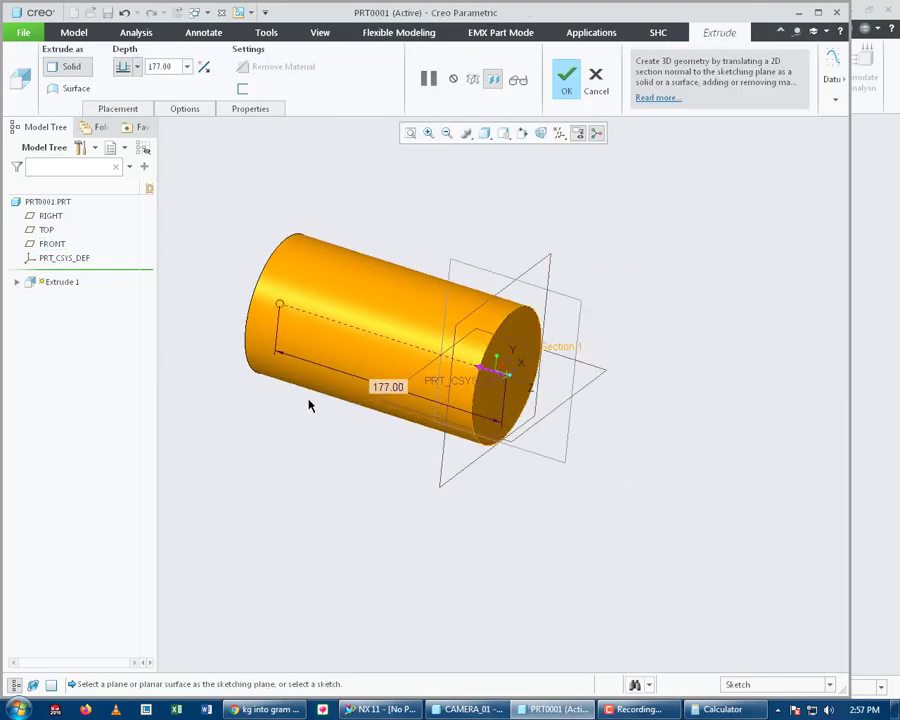
double_click(390, 384)
text(200)
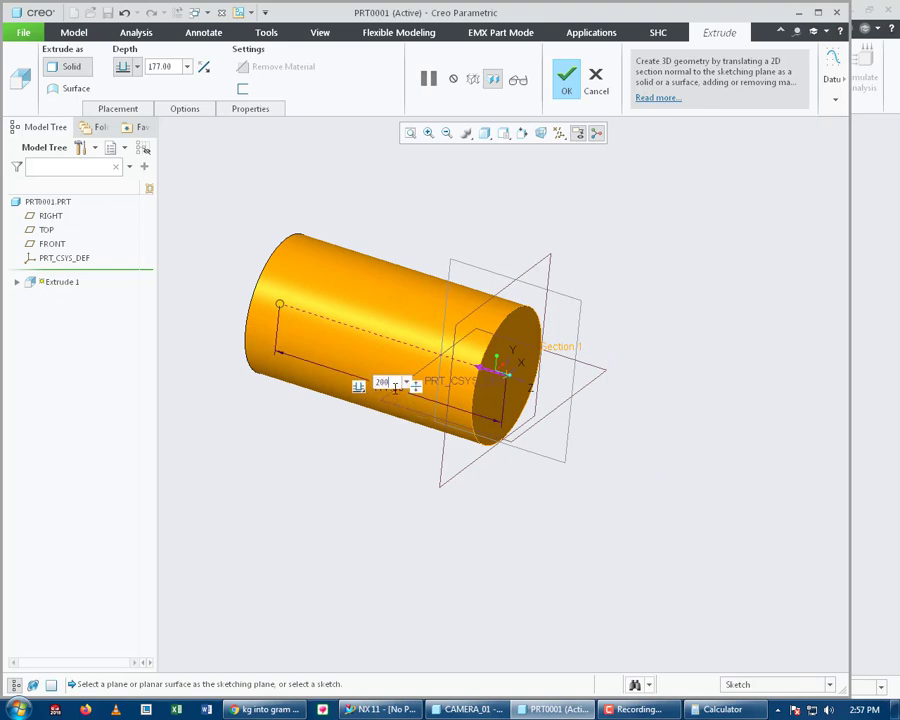
key(Return)
click(566, 78)
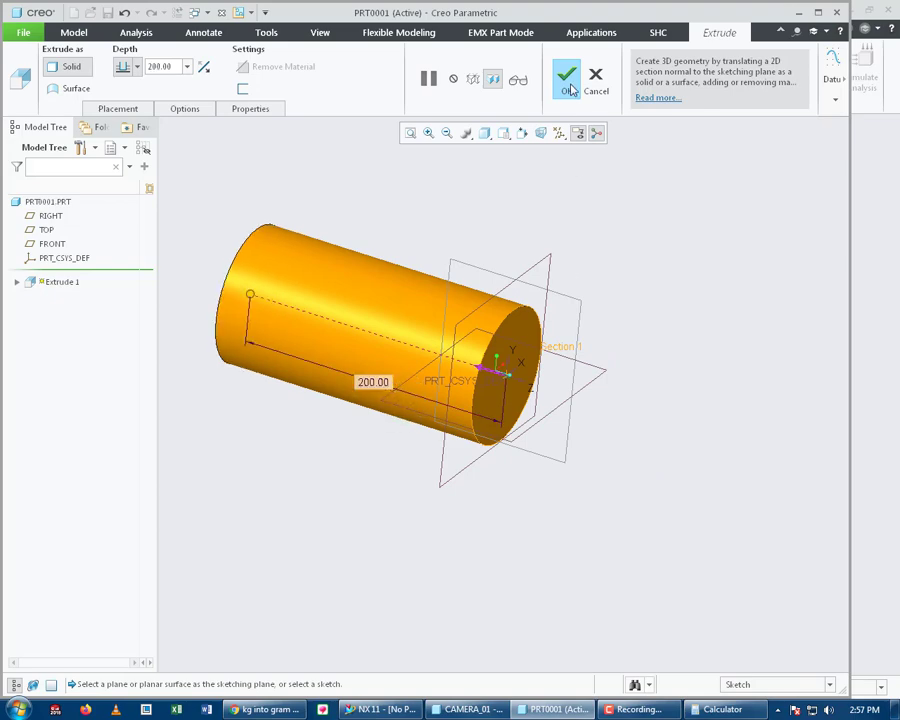
- Assign the steel.mtl material from the Legacy-Materials library to the cylinder part through its model properties
scroll(731, 398, up, 3)
scroll(520, 403, down, 5)
scroll(685, 356, up, 3)
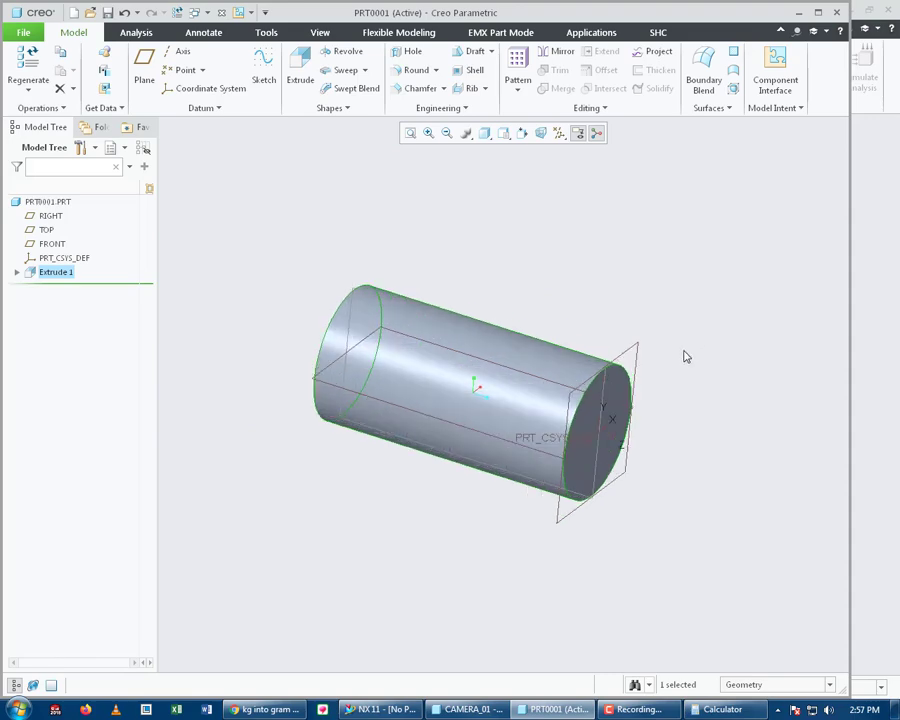
click(490, 588)
click(19, 38)
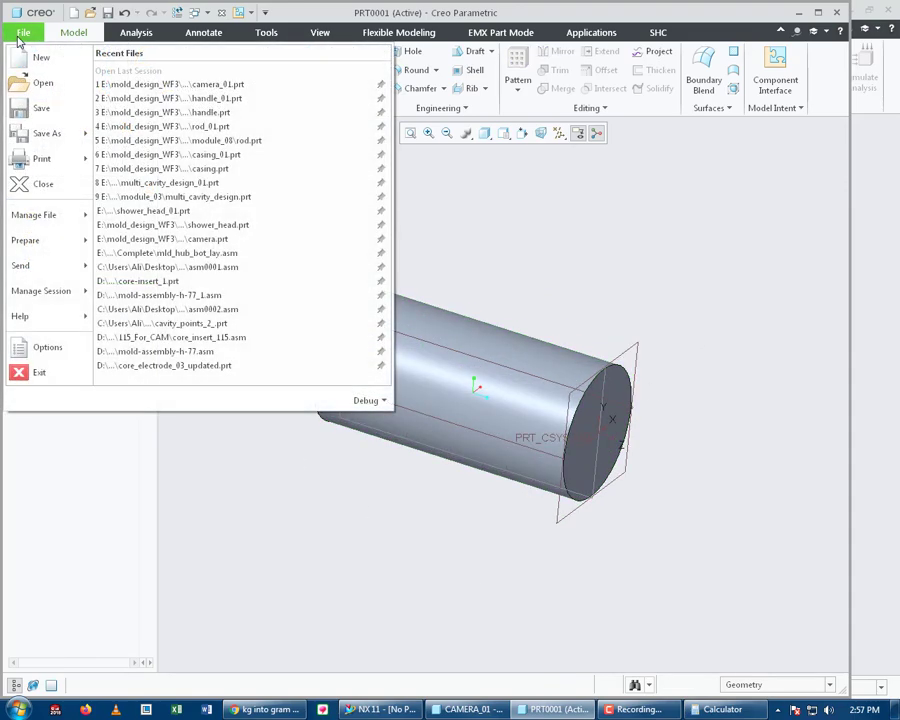
mouse_move(56, 237)
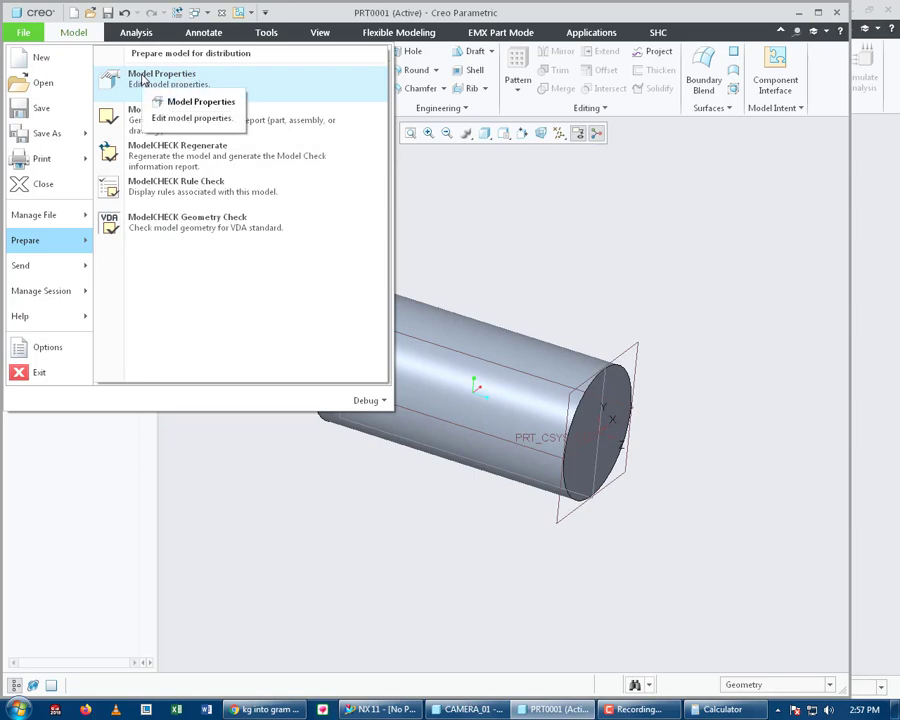
click(143, 80)
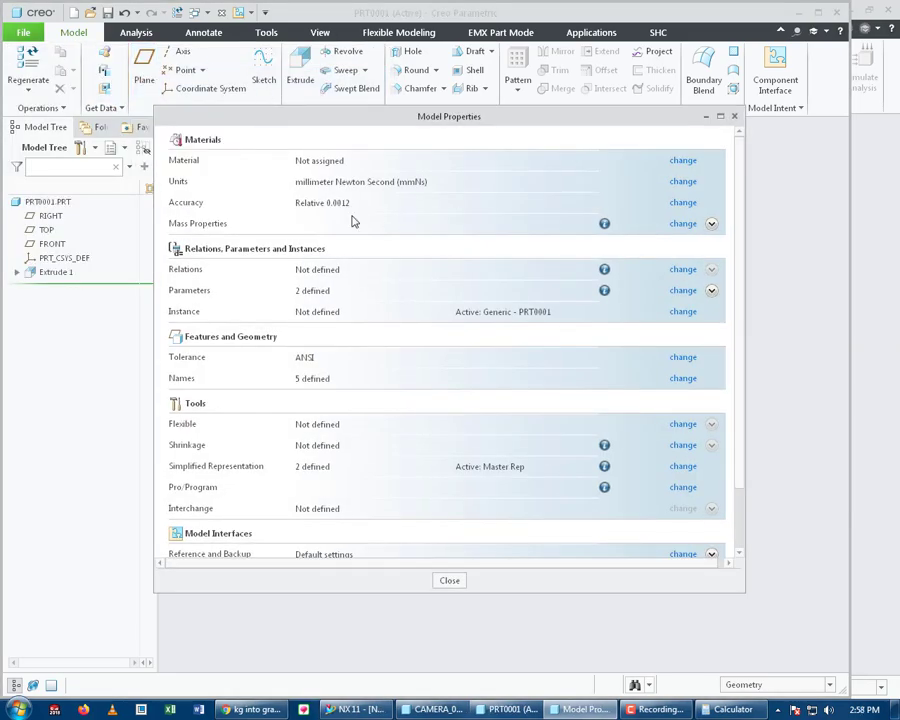
click(684, 161)
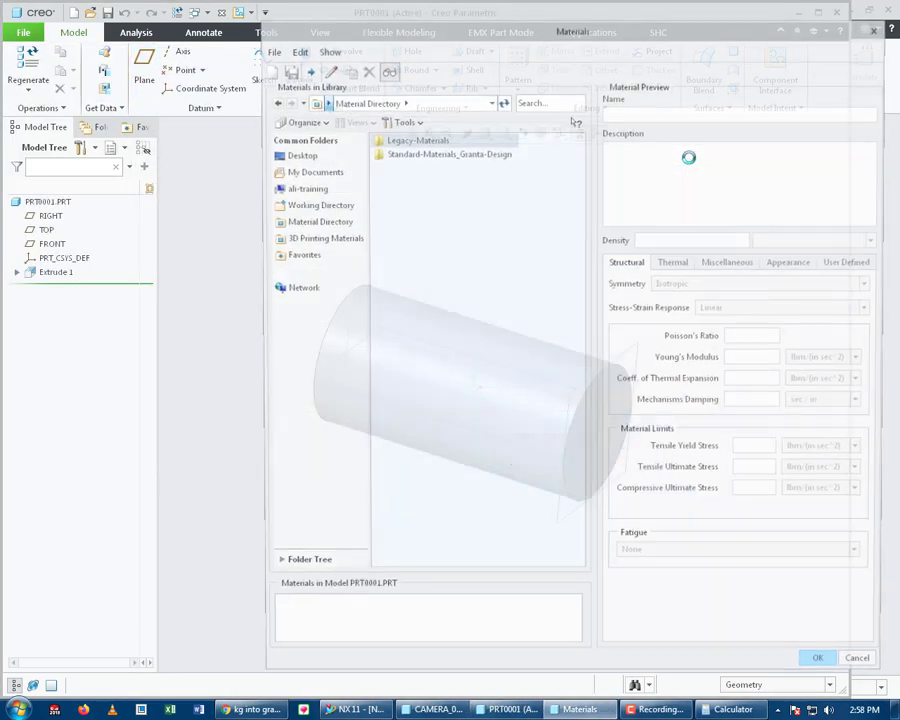
double_click(396, 141)
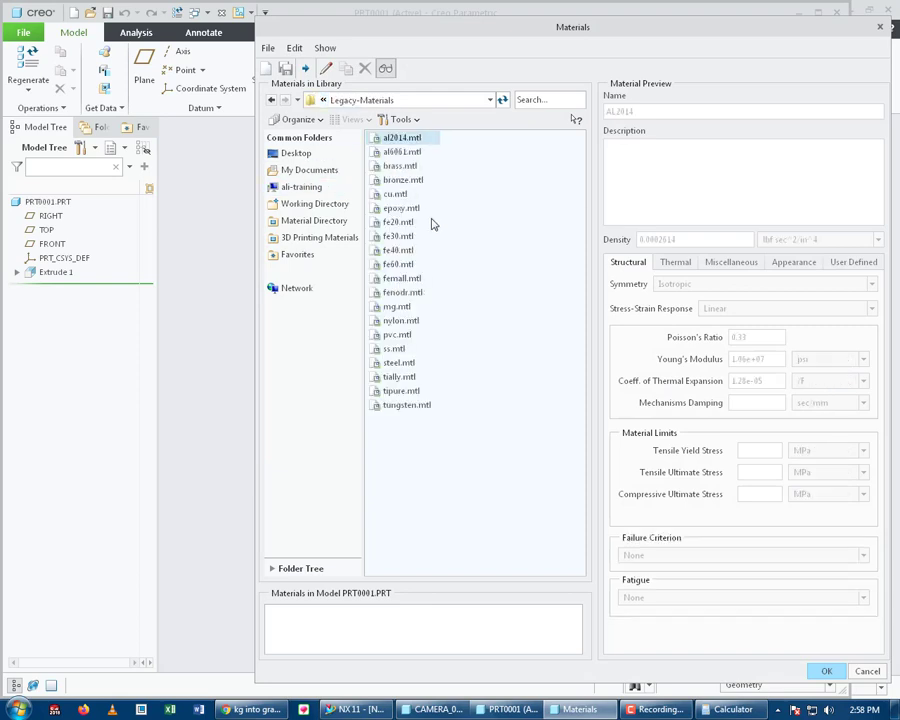
click(395, 363)
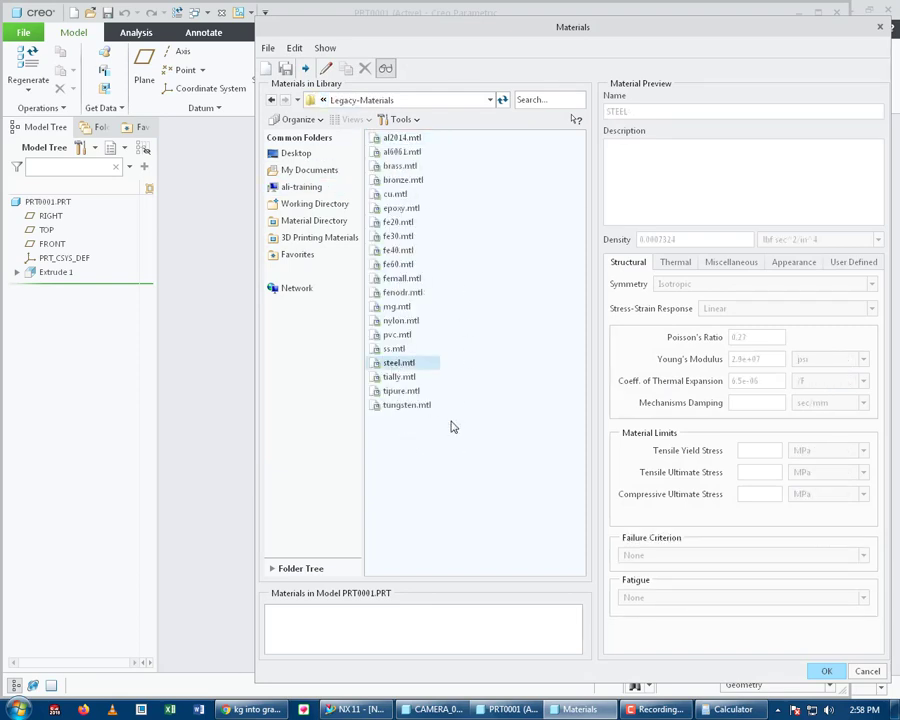
double_click(391, 364)
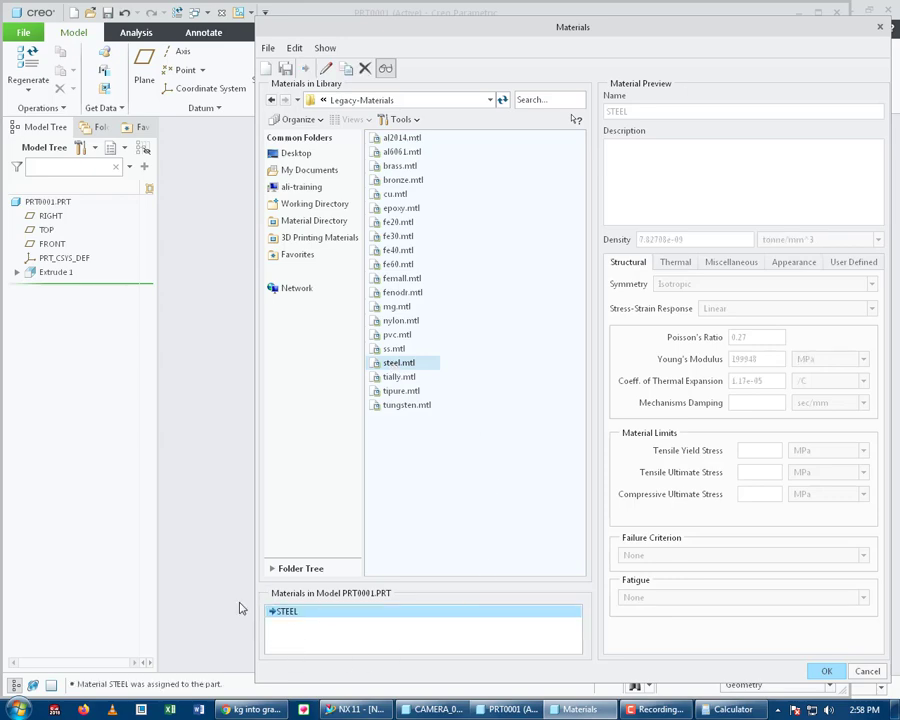
click(823, 670)
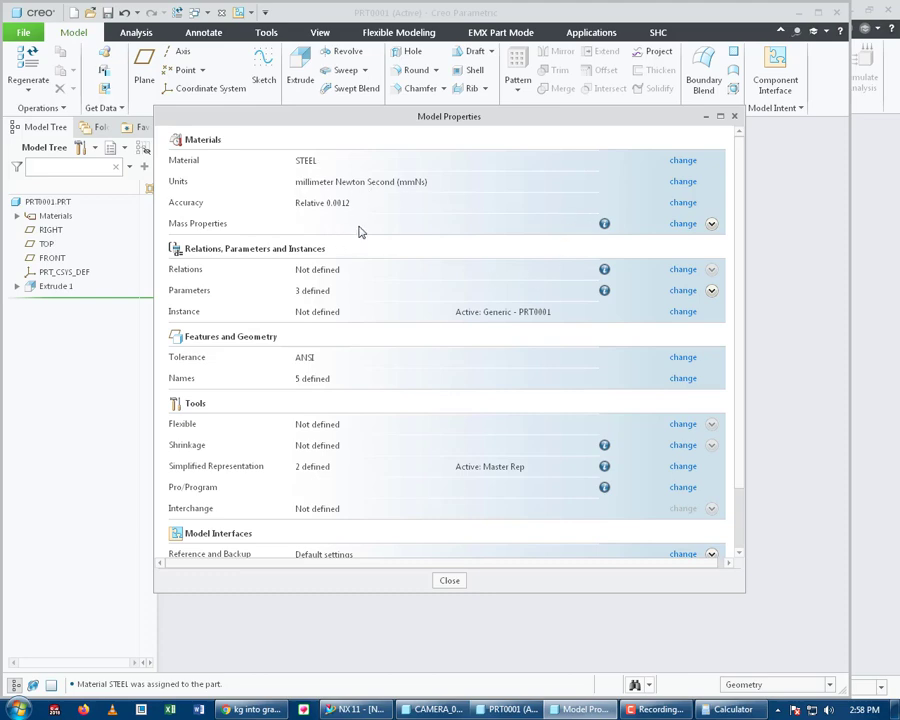
- Calculate the cylinder's mass properties from the model properties with the steel density, then close both dialogs without saving changes
click(682, 225)
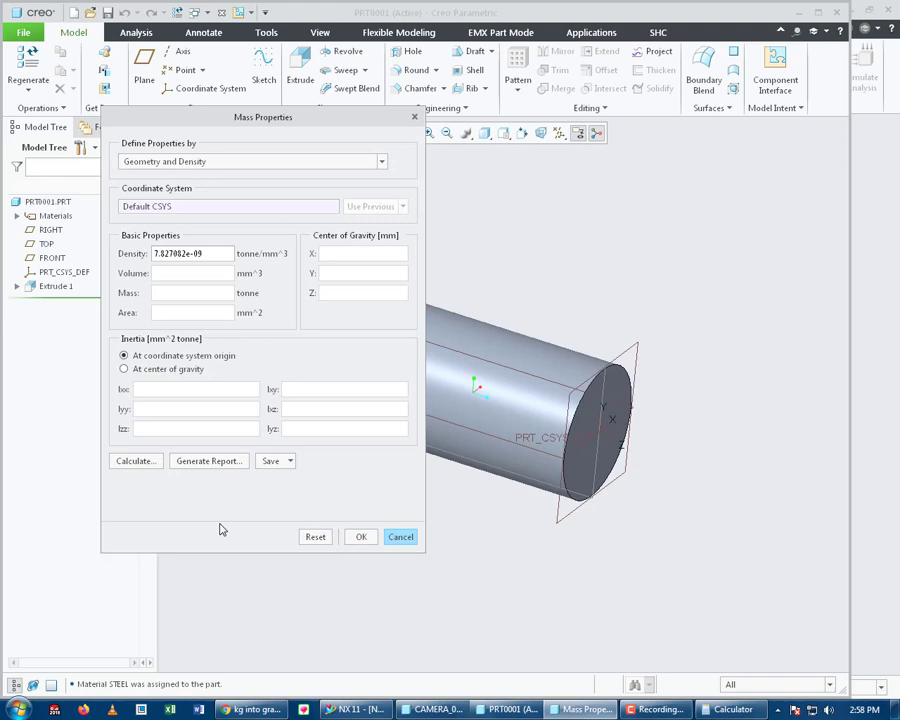
click(150, 463)
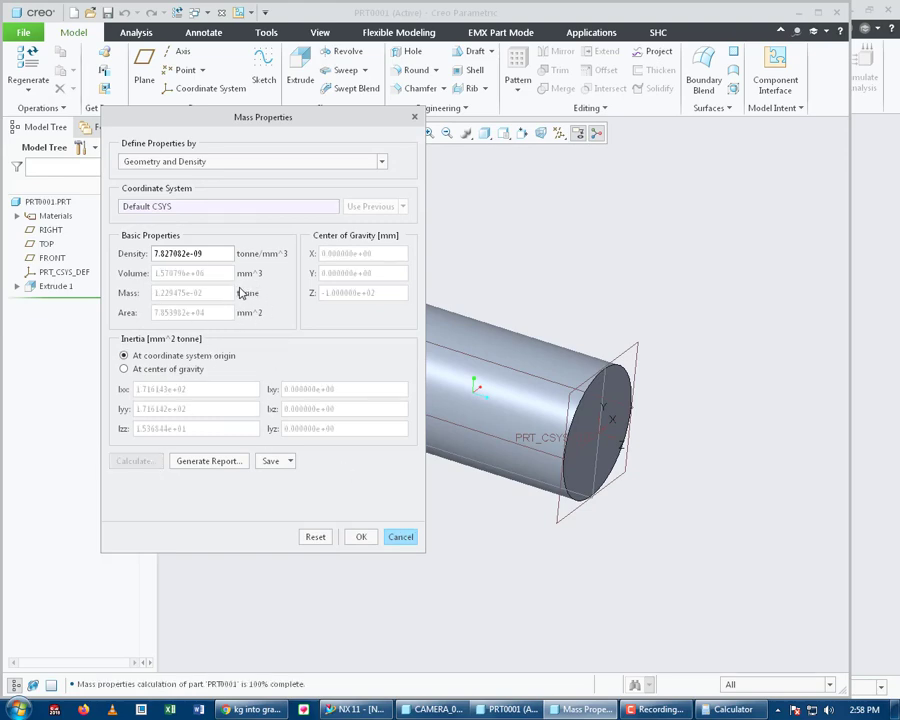
click(400, 536)
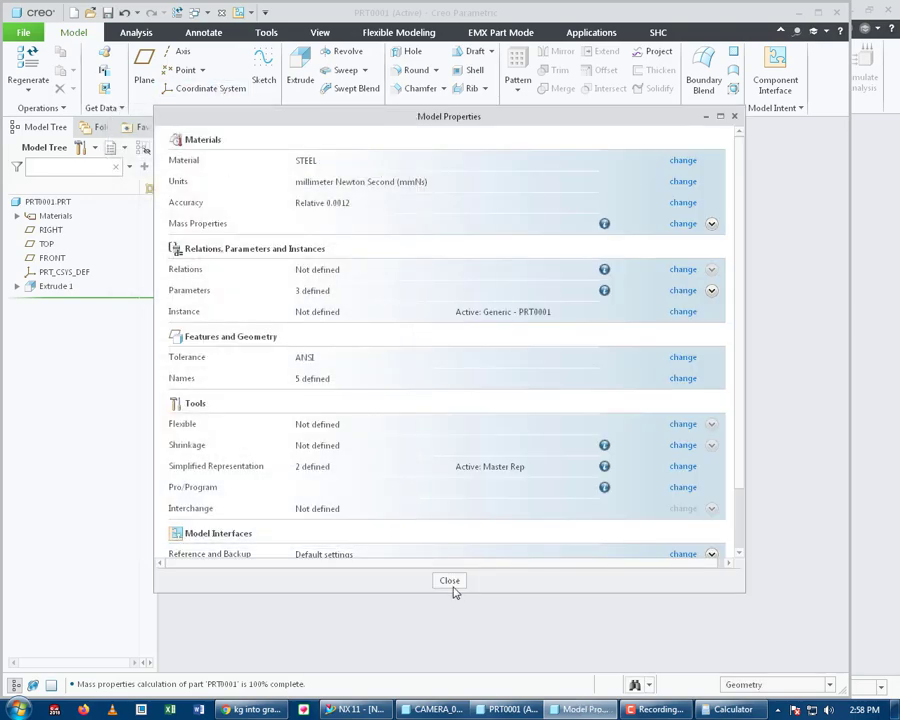
click(450, 582)
- Maximize the part window and run a Mass Properties analysis on the solid geometry, examining the mass and its unit
click(144, 37)
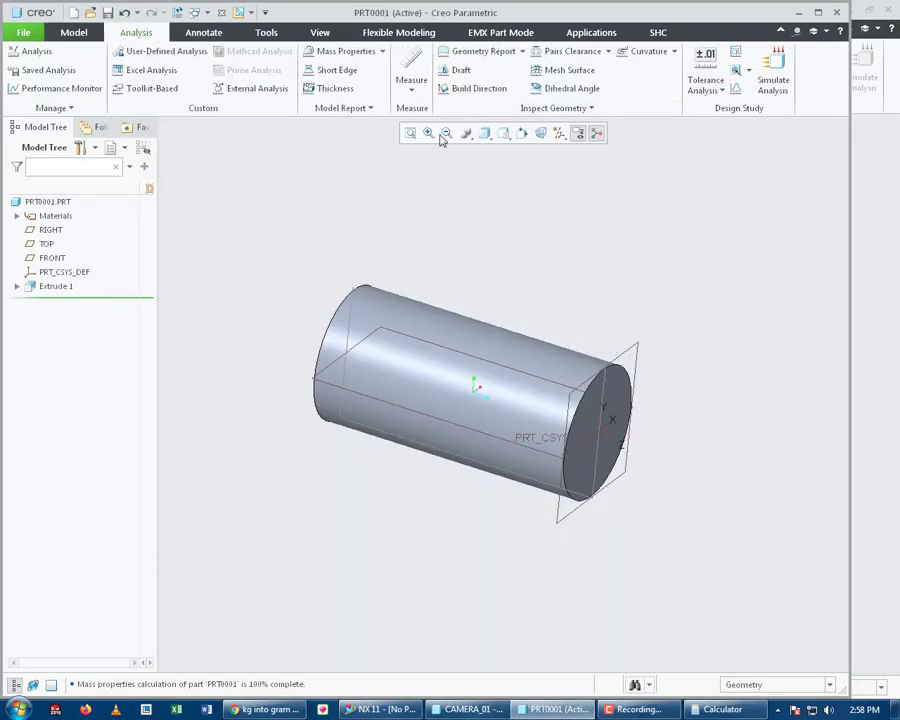
click(340, 51)
click(819, 14)
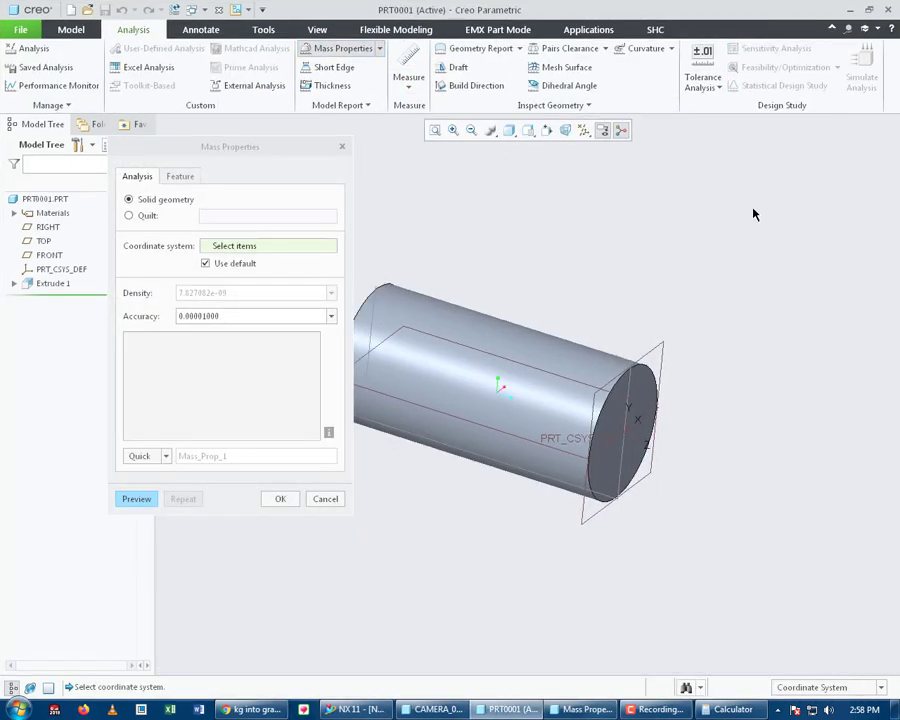
click(132, 500)
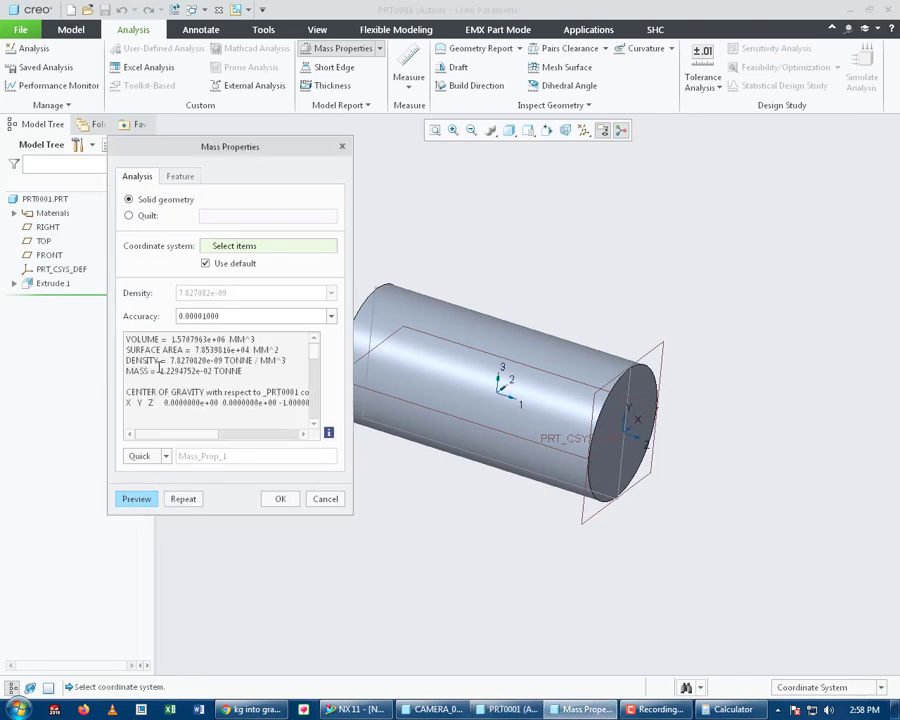
drag(161, 369, 193, 372)
double_click(238, 371)
click(281, 499)
- Review the part's material and unit system in the model properties
click(20, 29)
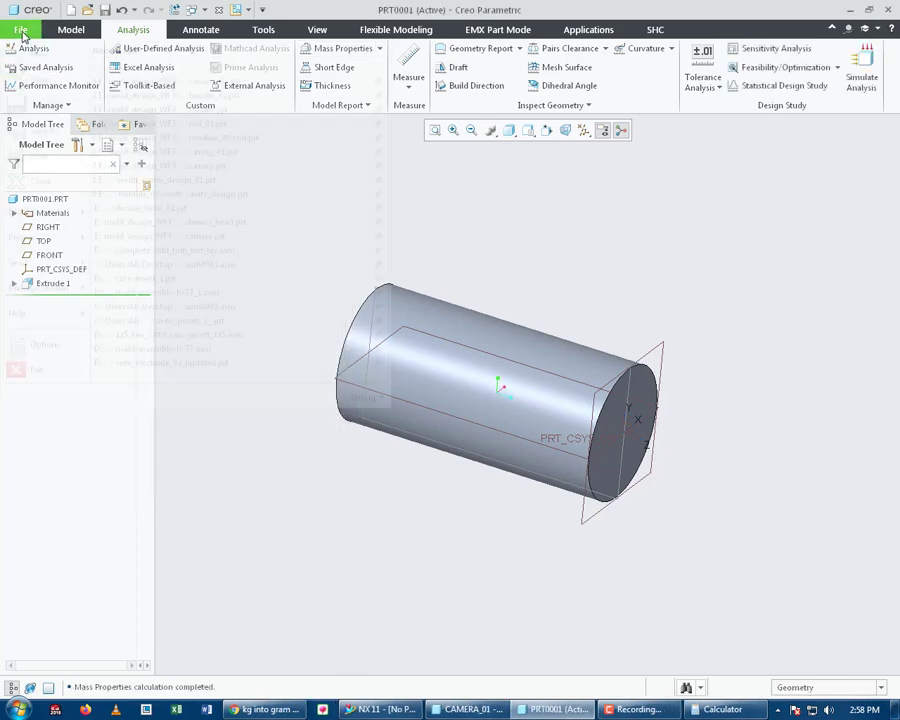
mouse_move(33, 248)
click(173, 84)
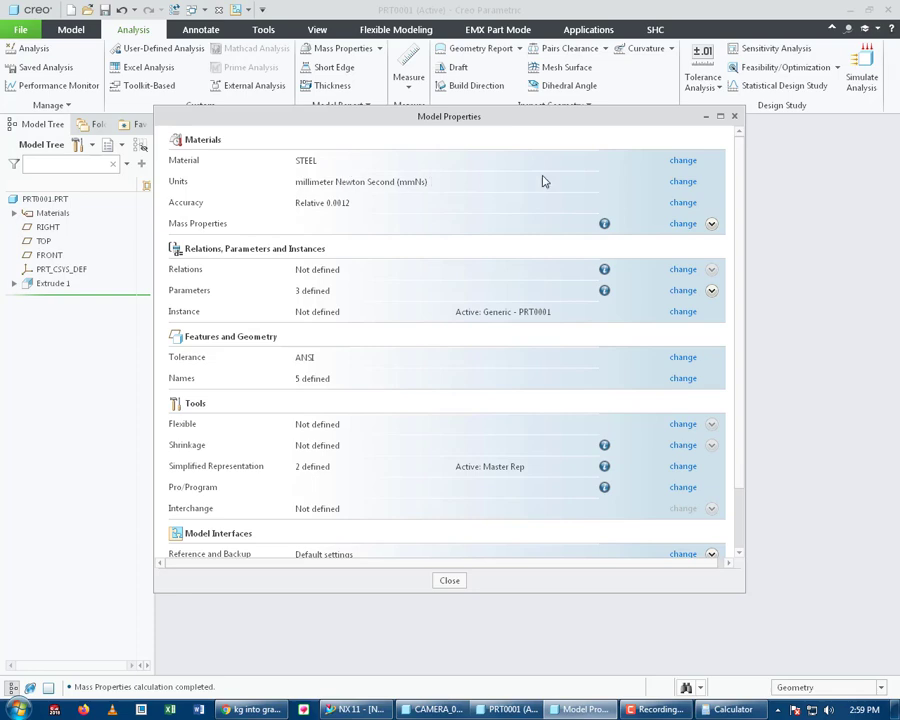
click(449, 581)
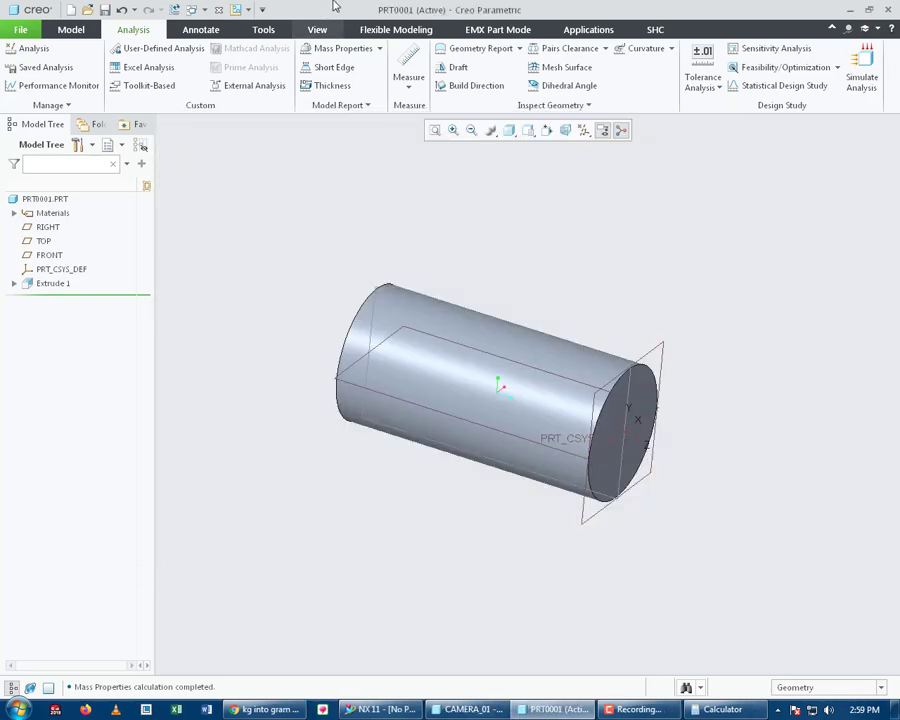
- Rerun the Mass Properties analysis on the solid geometry with the default coordinate system
click(408, 80)
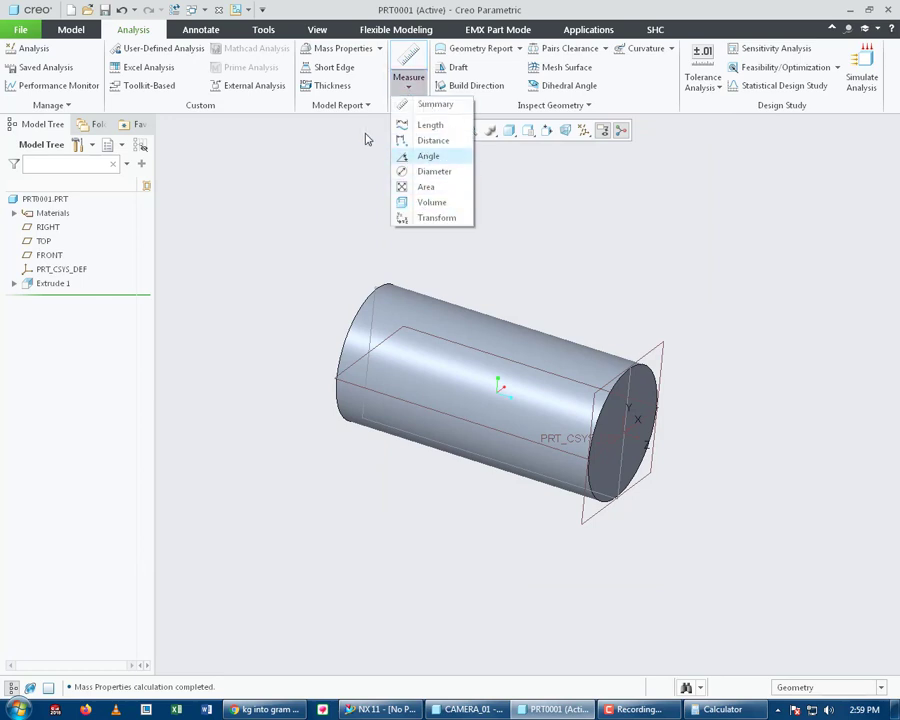
click(316, 50)
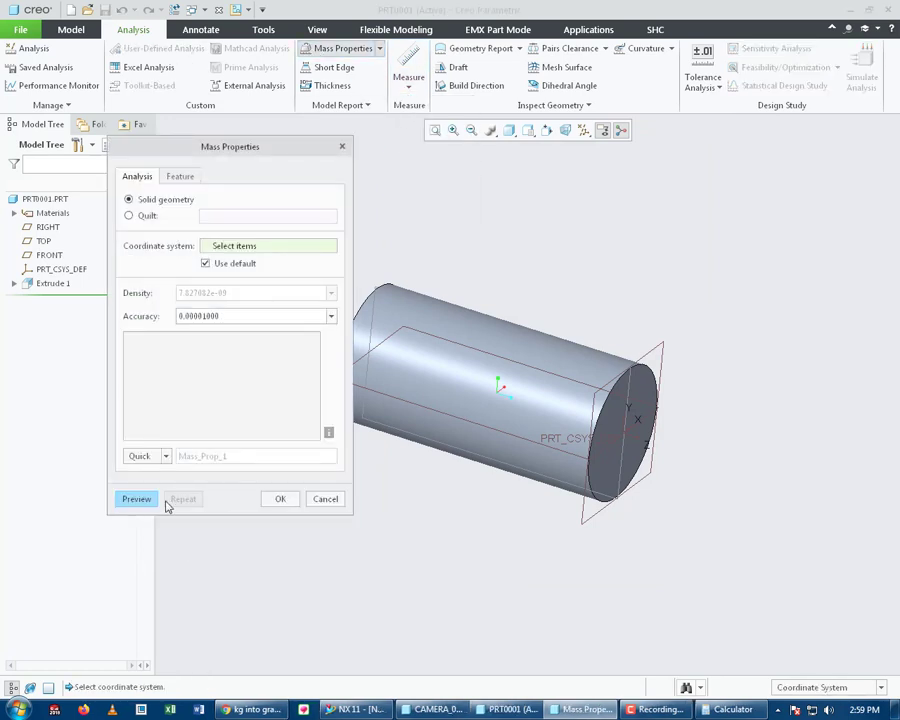
click(134, 500)
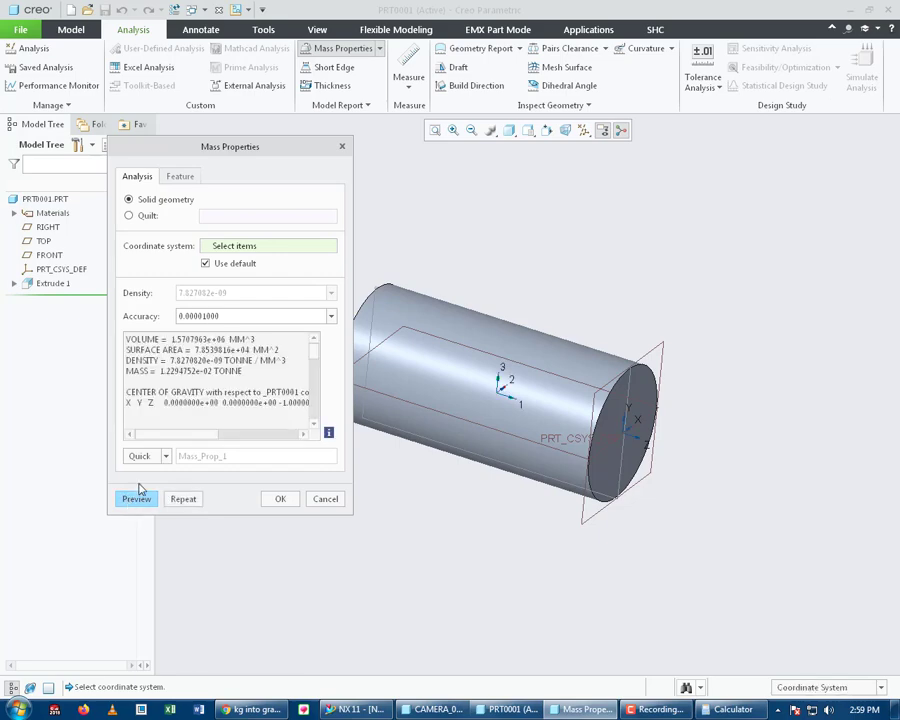
- Copy the mass digits before the exponent, 1.2294752, from the analysis results
drag(160, 371, 184, 371)
right_click(194, 372)
click(210, 408)
click(203, 385)
drag(199, 372, 214, 372)
click(185, 388)
drag(160, 373, 198, 372)
right_click(182, 371)
click(214, 410)
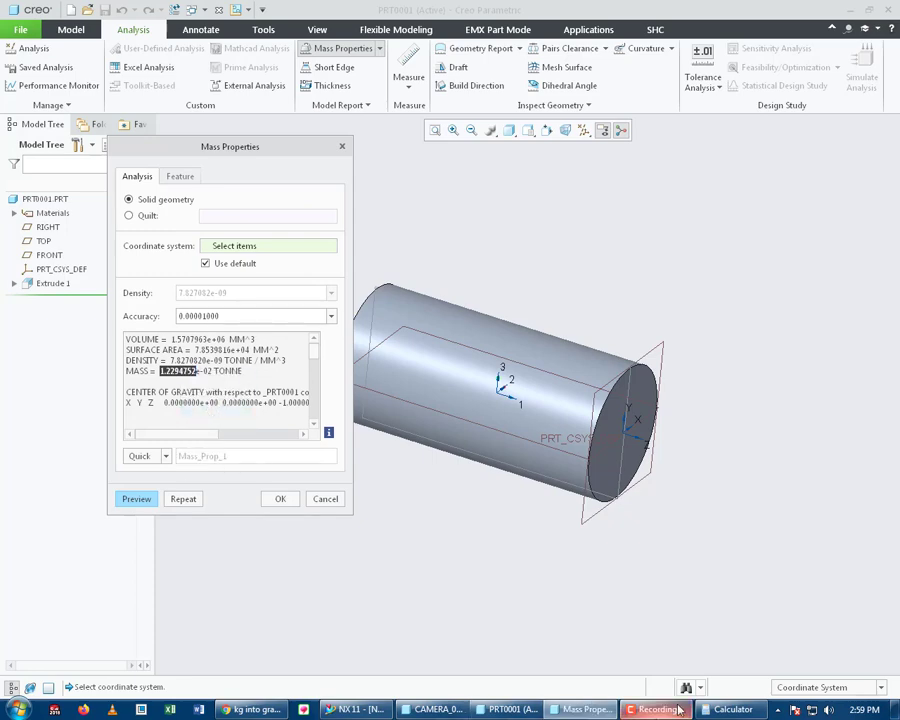
- Switch to Calculator, paste the copied 1.2294752 and divide it by 100
click(740, 710)
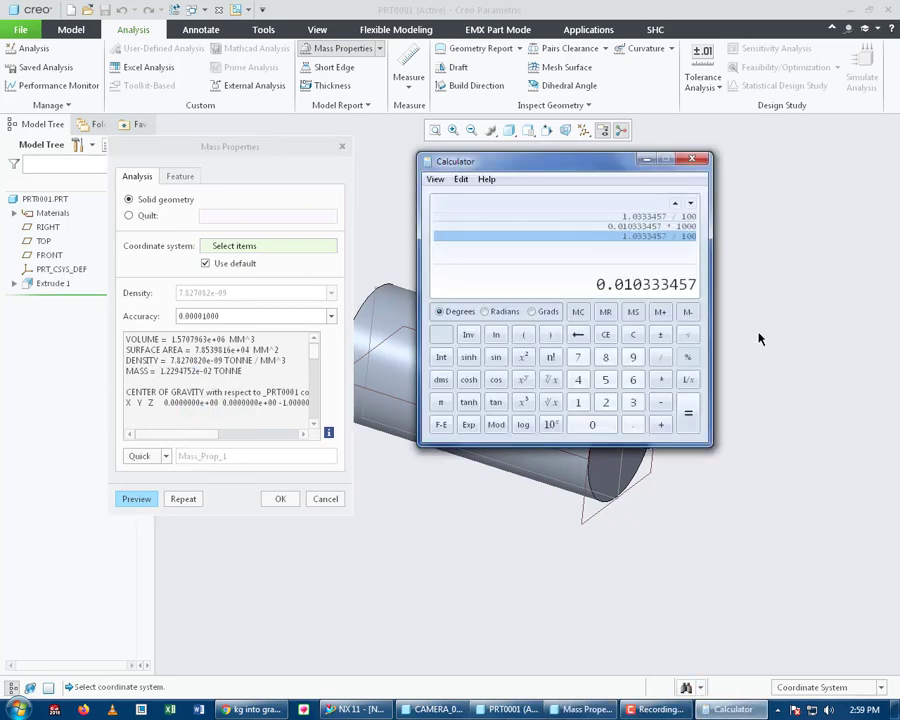
key(ctrl+v)
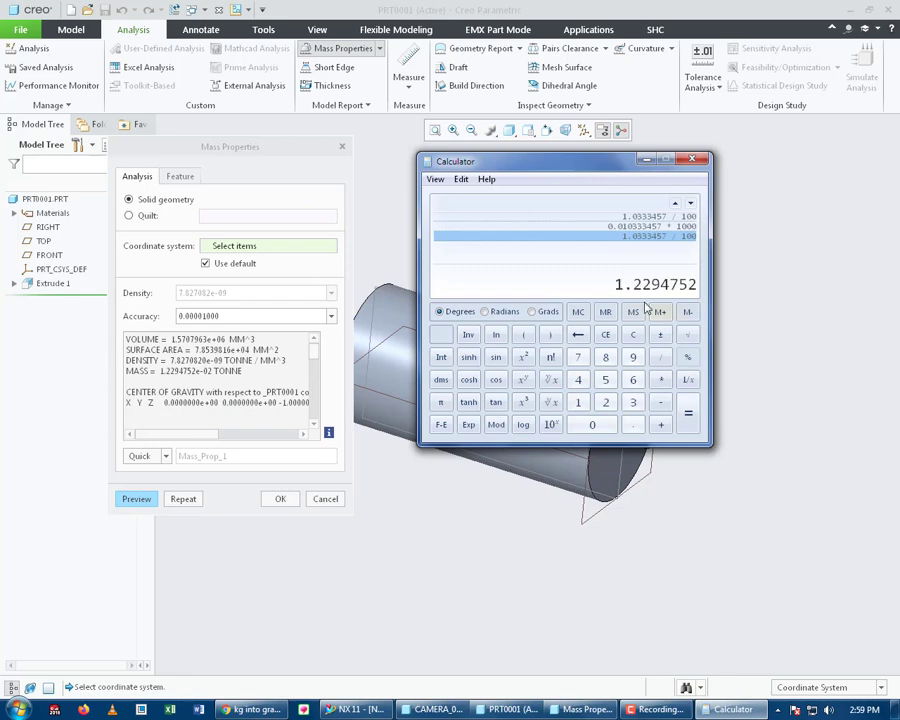
click(660, 357)
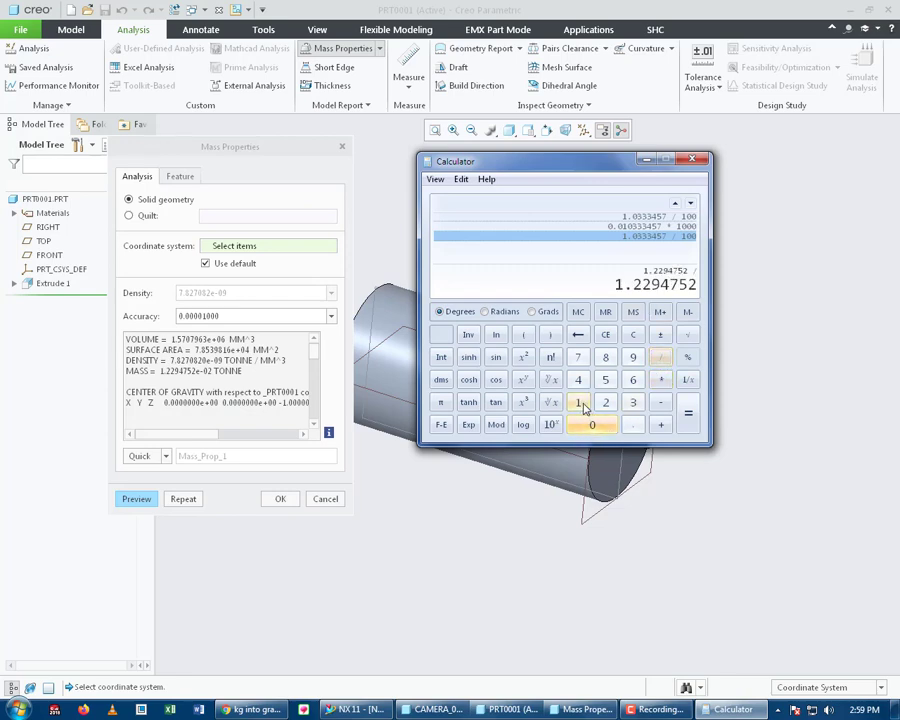
click(579, 403)
click(585, 425)
click(585, 425)
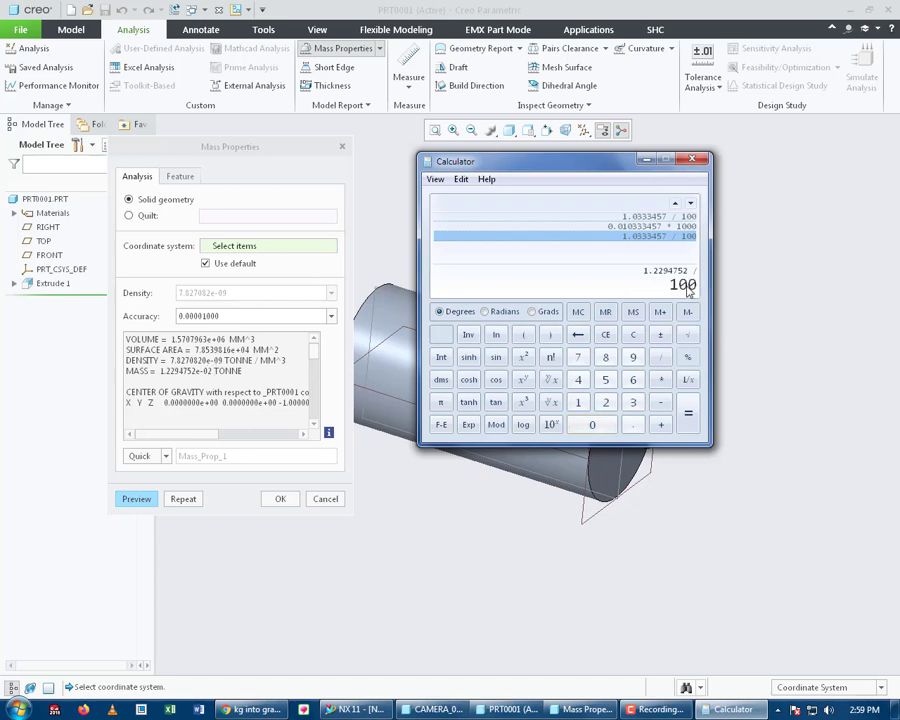
click(688, 413)
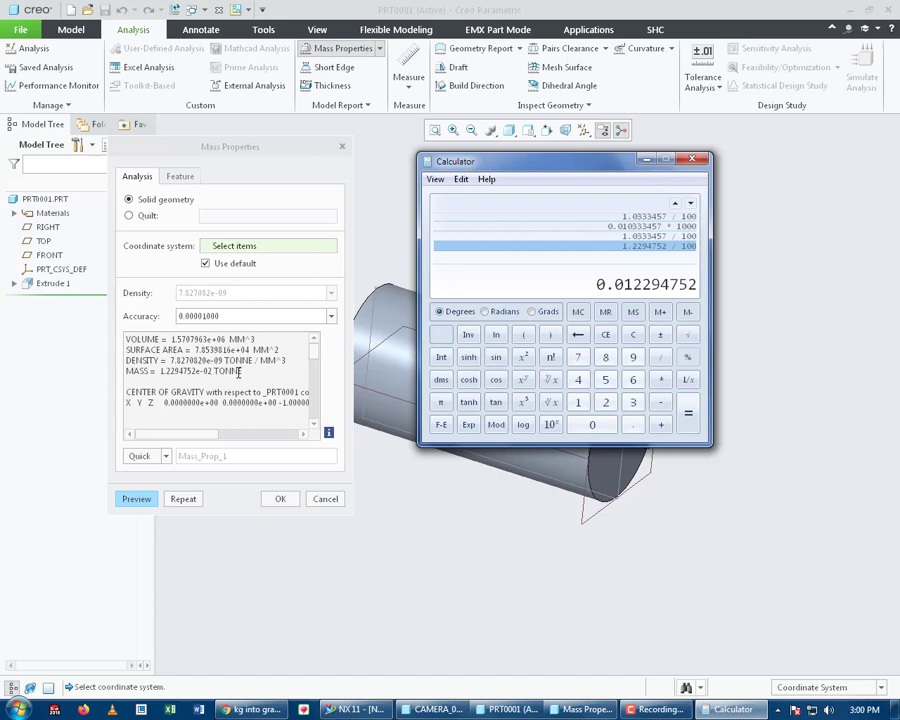
- Check the mass unit in the analysis results, then return to Calculator and copy the division result
drag(214, 370, 245, 371)
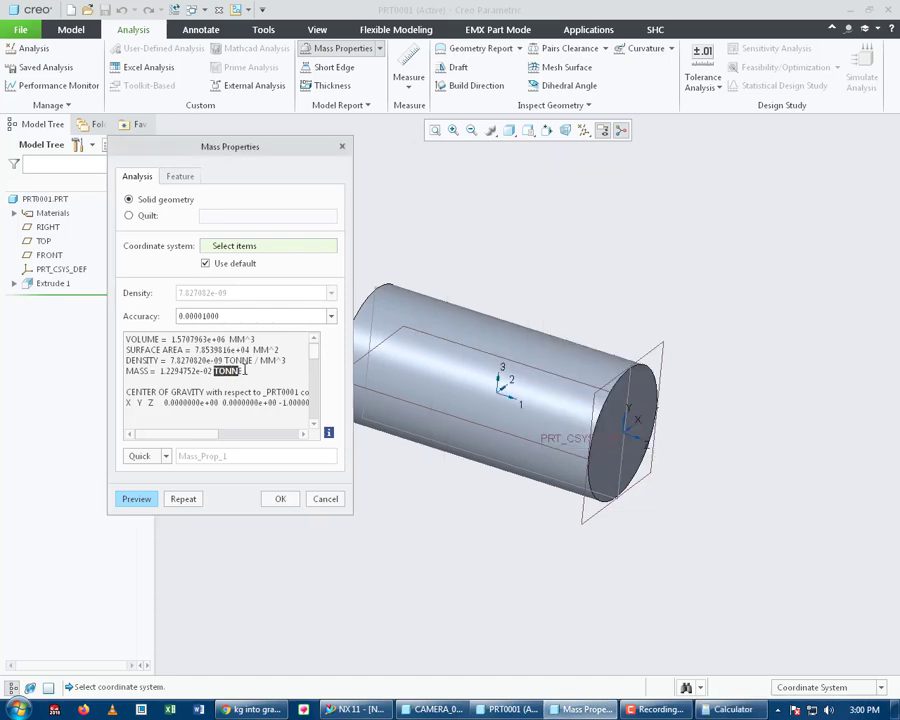
key(alt+Tab)
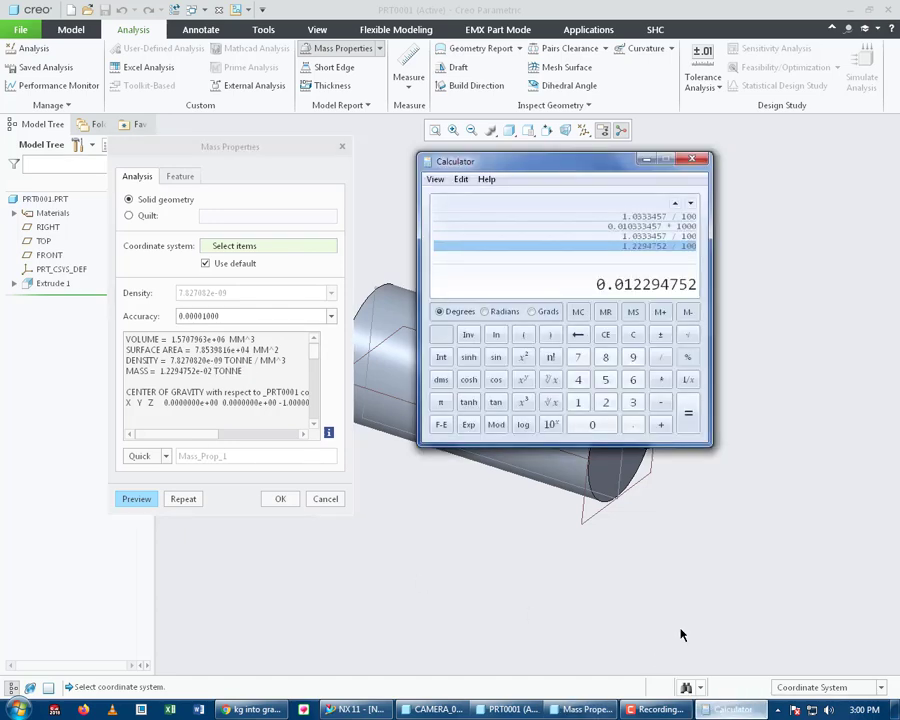
right_click(648, 289)
click(668, 296)
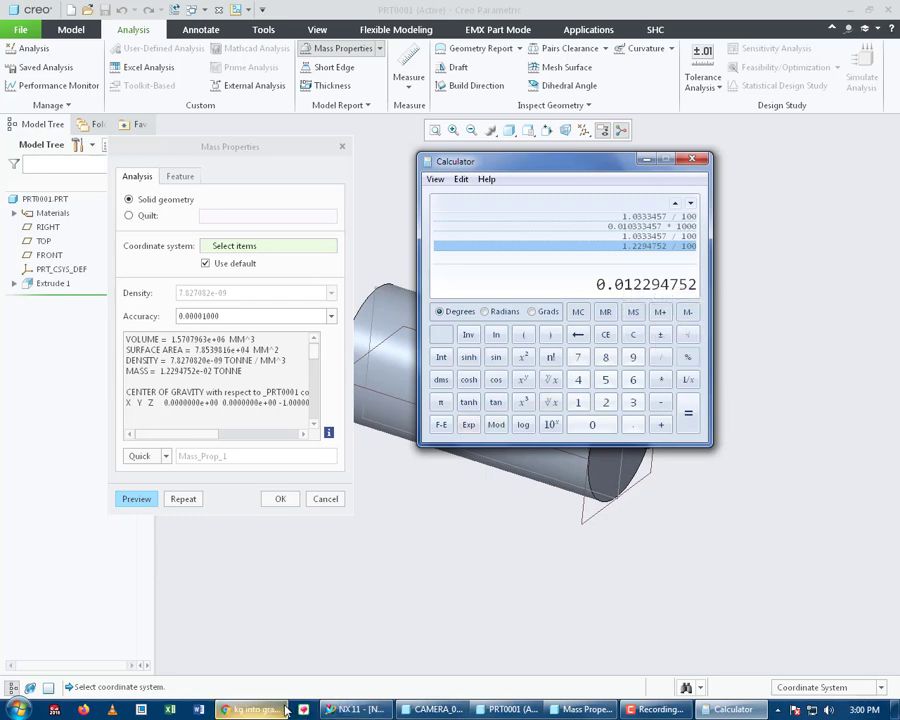
- Switch to Chrome, convert 0.012294752 tonne to kilograms in the Google tonne-to-kilogram converter and select the kilogram result
click(283, 710)
click(106, 8)
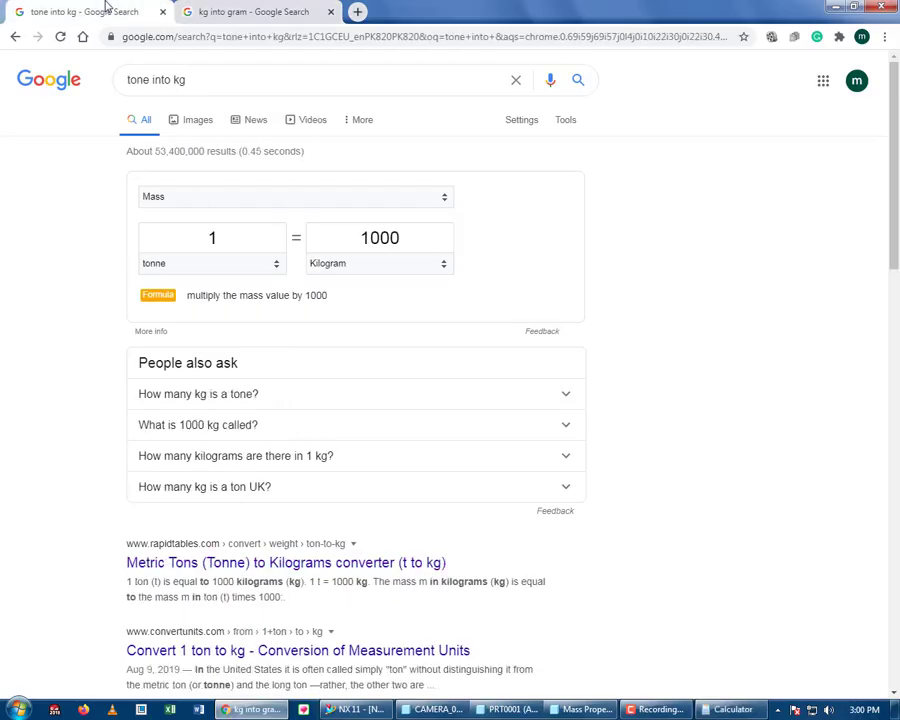
double_click(224, 236)
right_click(237, 238)
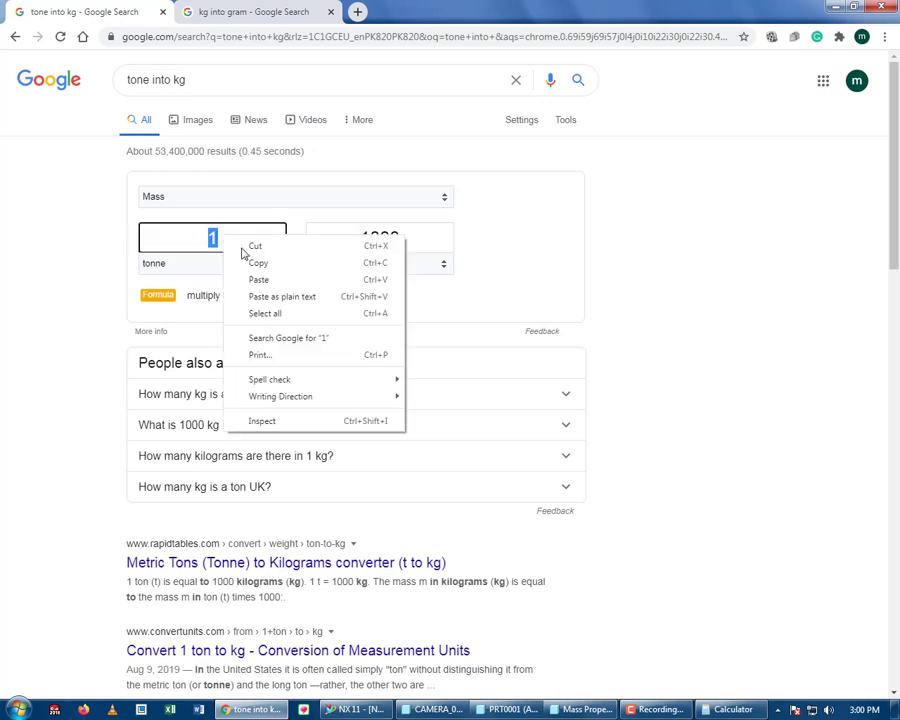
click(251, 280)
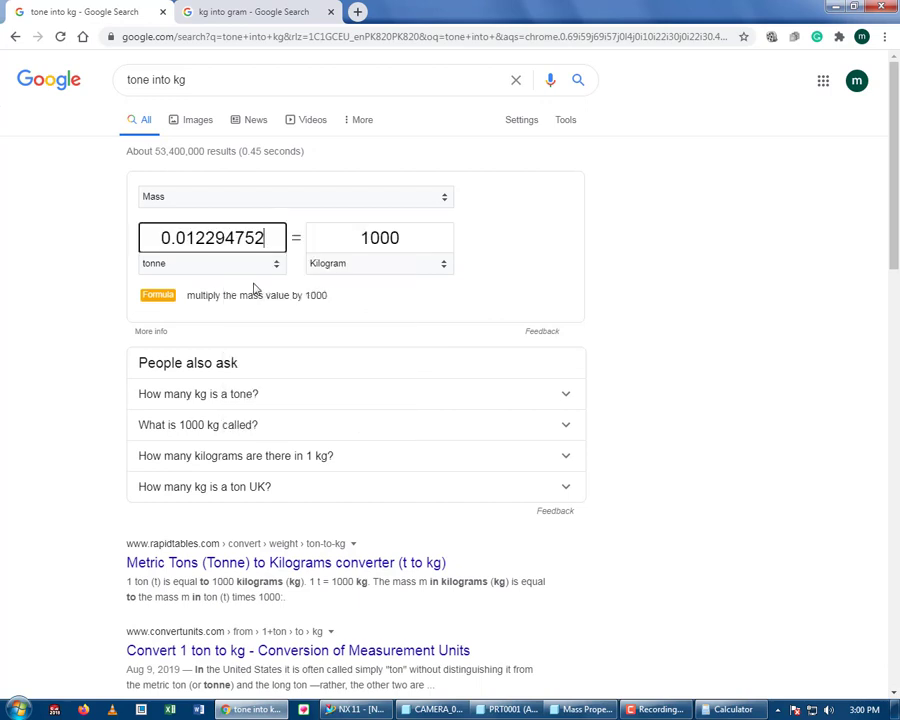
key(Return)
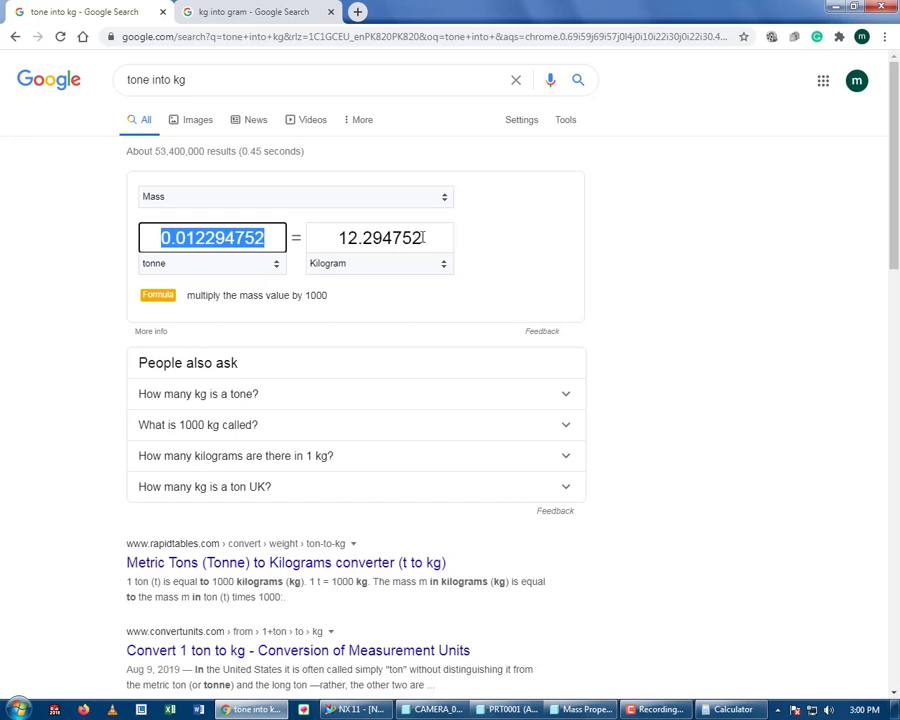
drag(423, 237, 334, 238)
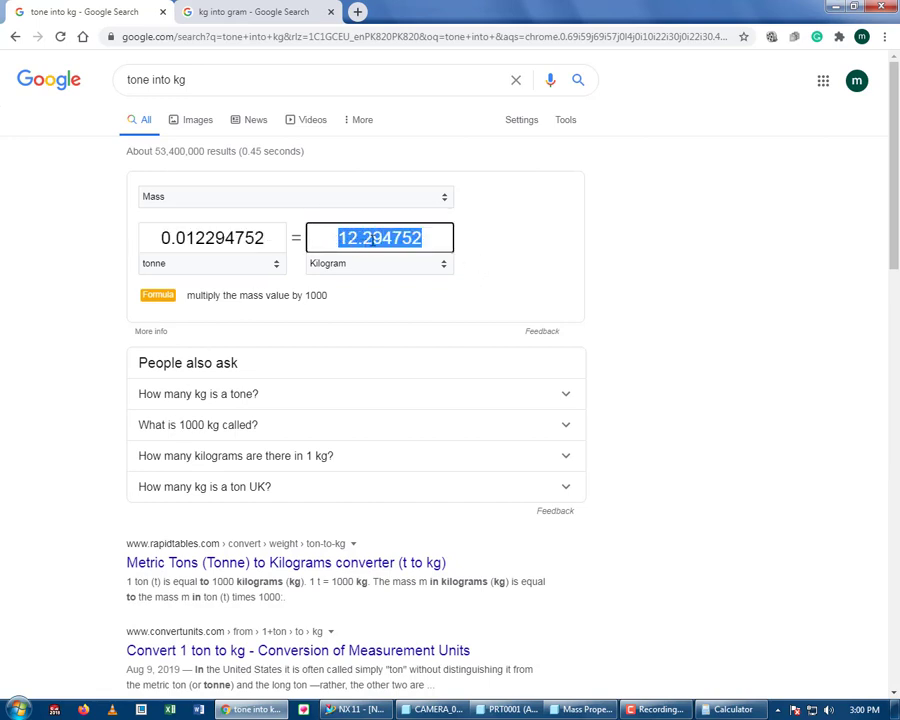
- In a new browser tab, search Google for "material weight calculator" and open the Calculatoredge Metal Weight Calculator page
click(358, 12)
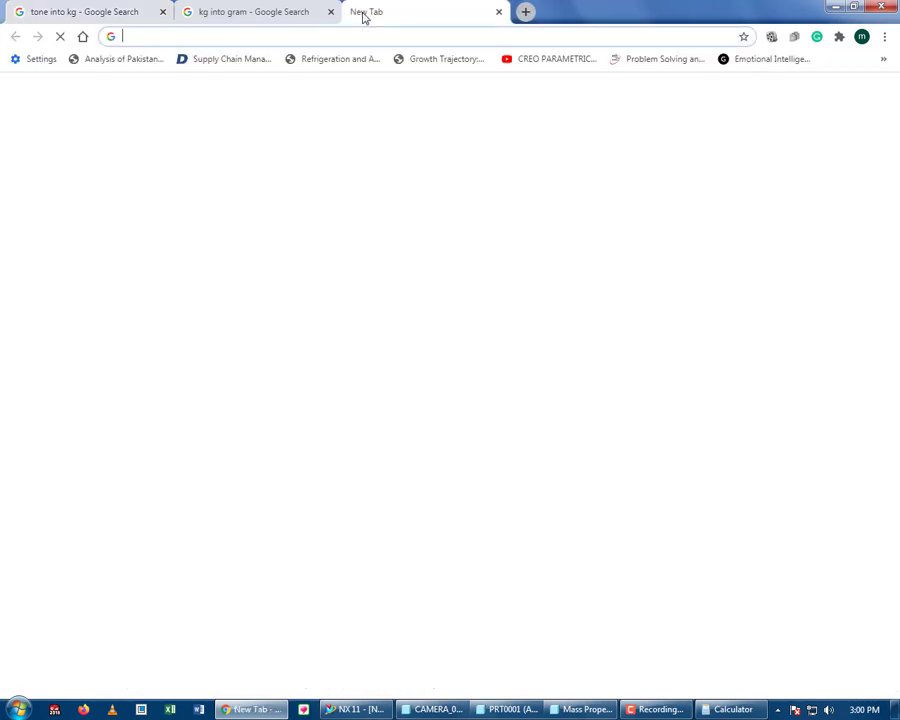
text(weight)
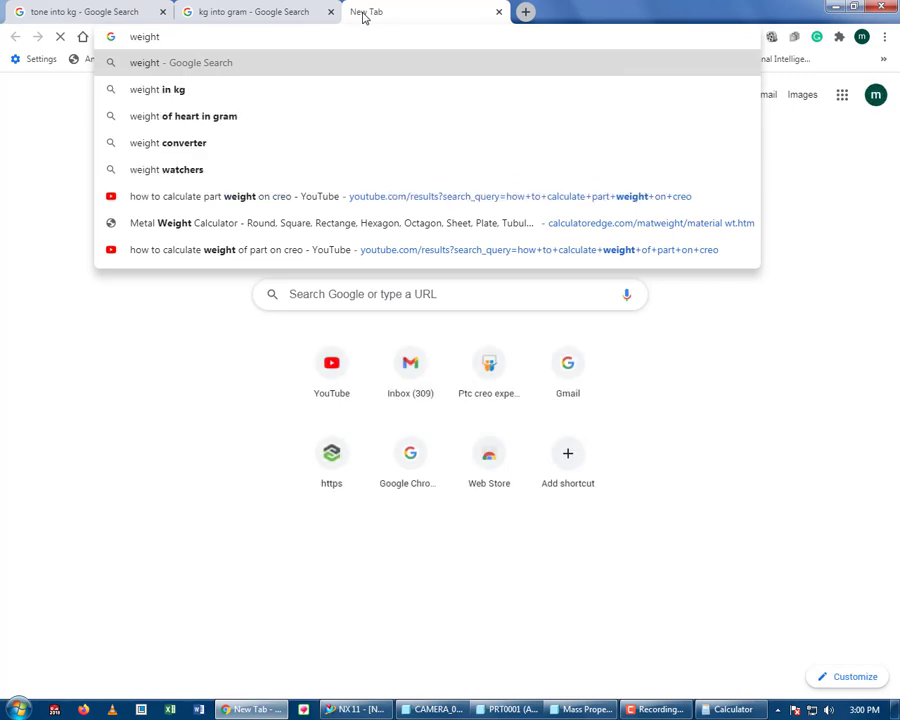
key(BackSpace)
key(BackSpace)
key(BackSpace)
key(BackSpace)
key(BackSpace)
key(BackSpace)
text(m)
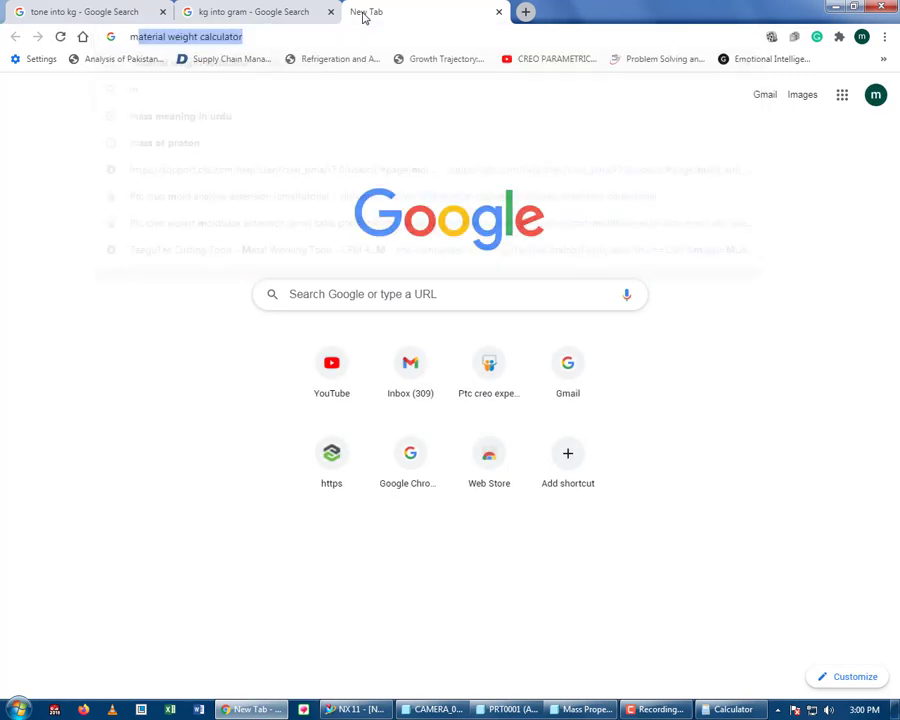
text(aterial)
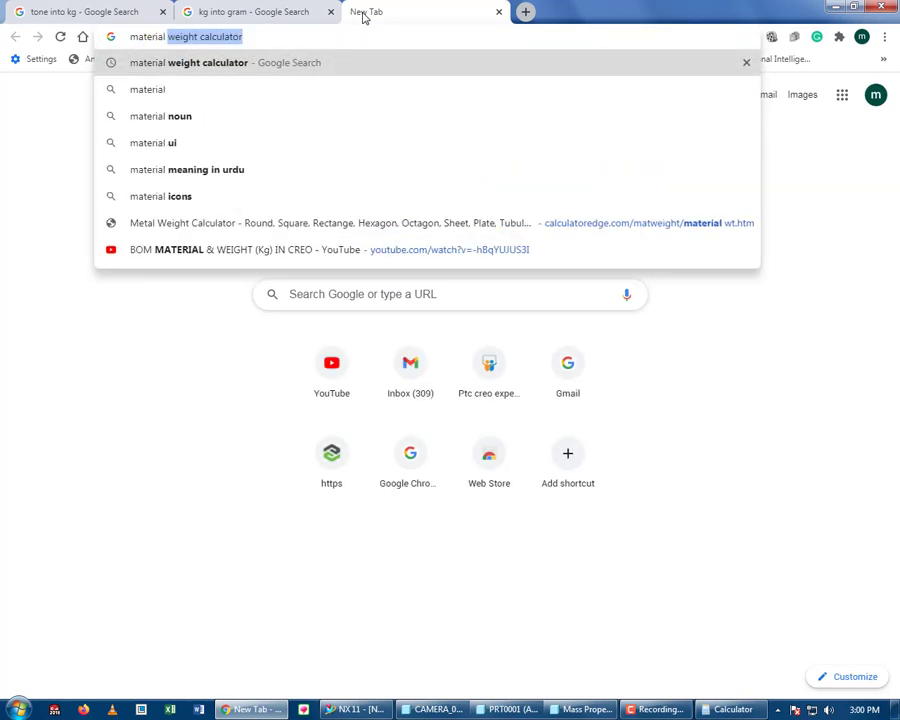
key(Return)
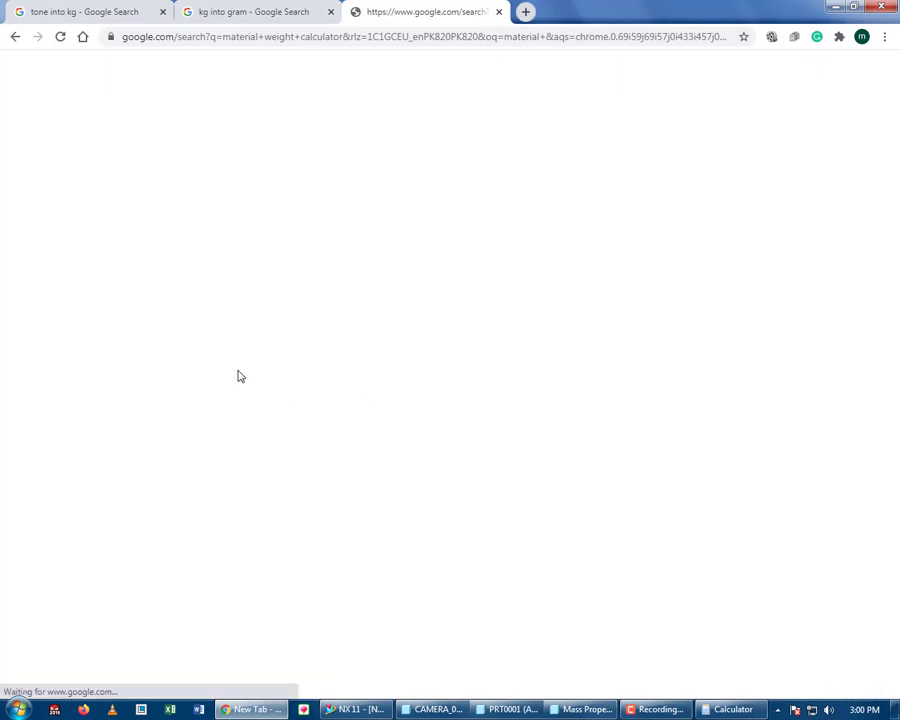
click(228, 200)
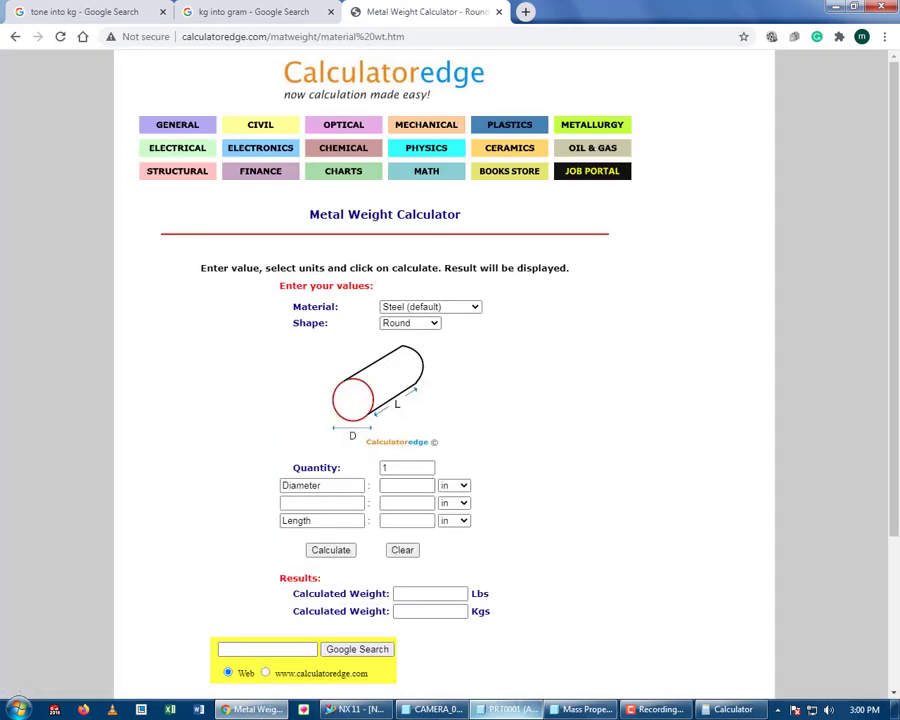
- Switch to Creo Parametric to examine the cylinder and its mass analysis, then return to the Metal Weight Calculator in Chrome
click(587, 709)
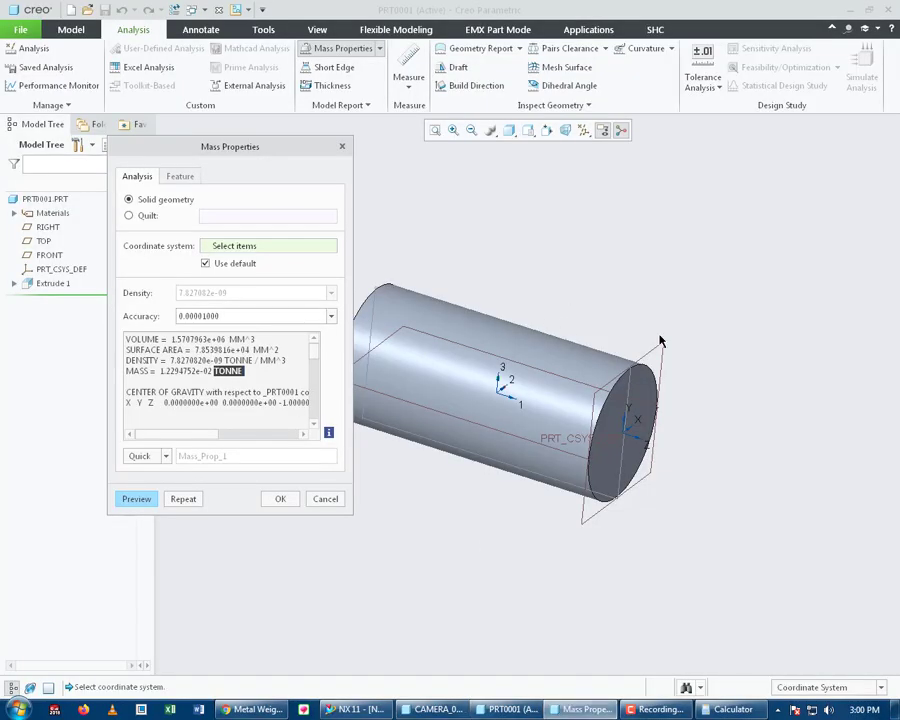
scroll(660, 342, down, 4)
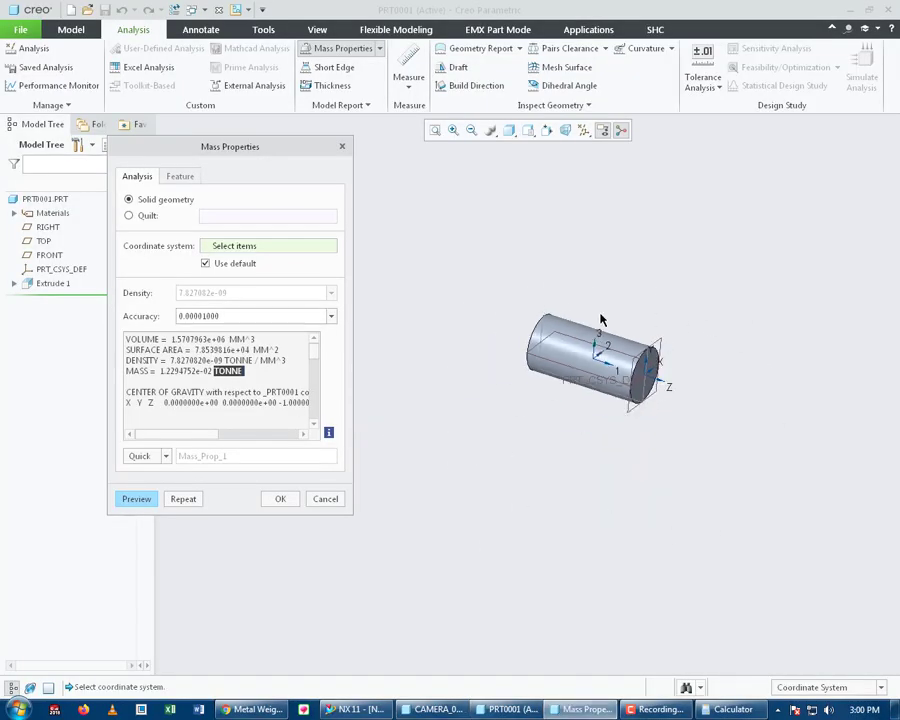
scroll(600, 320, down, 2)
scroll(604, 345, up, 6)
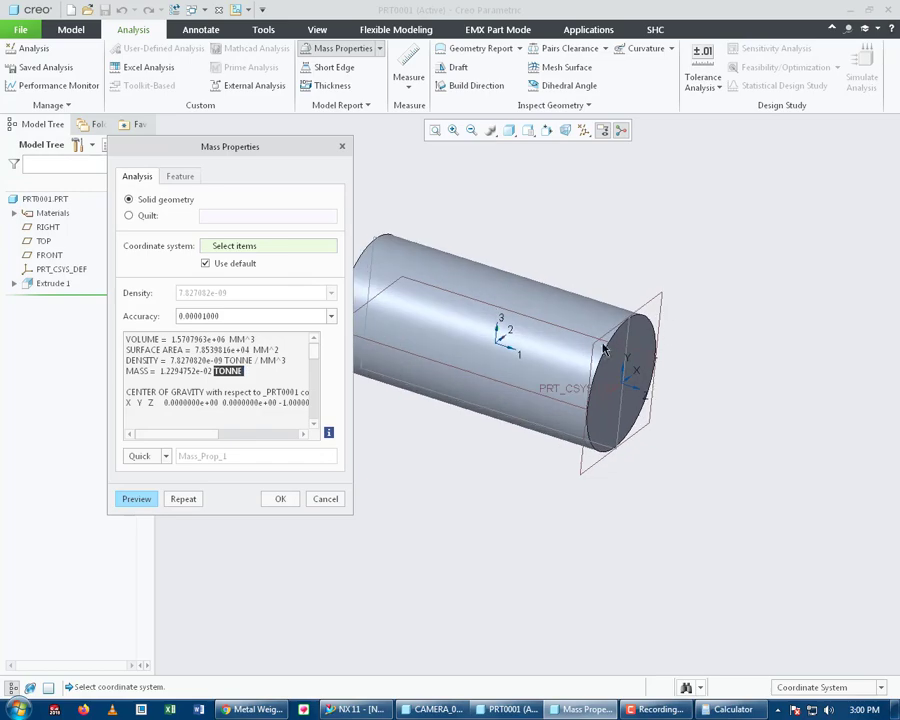
click(255, 709)
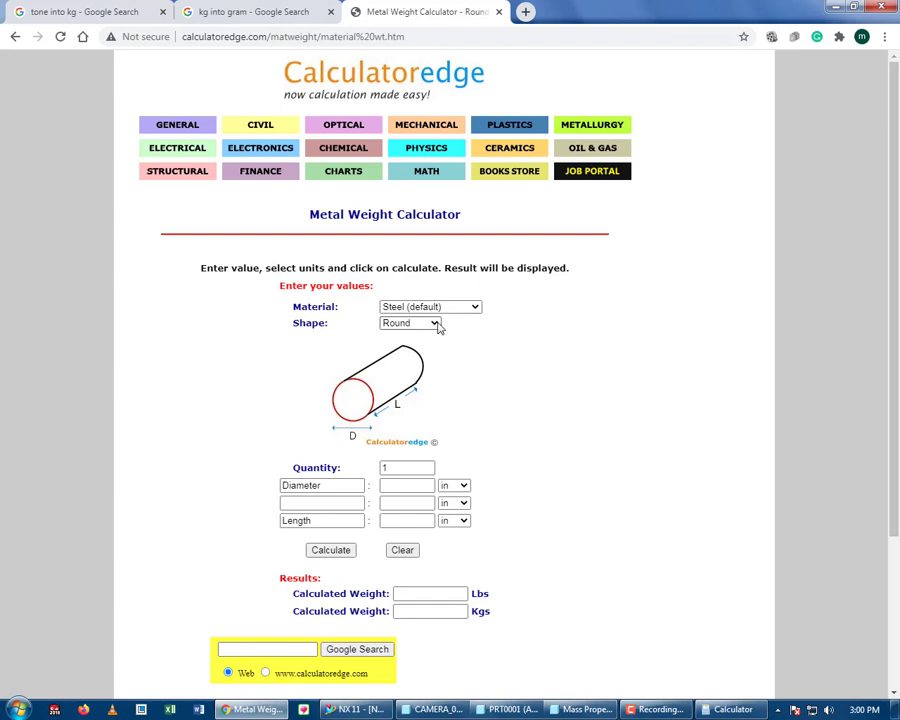
- Set the units of the diameter, the unnamed dimension and the length to mm
click(462, 485)
click(462, 537)
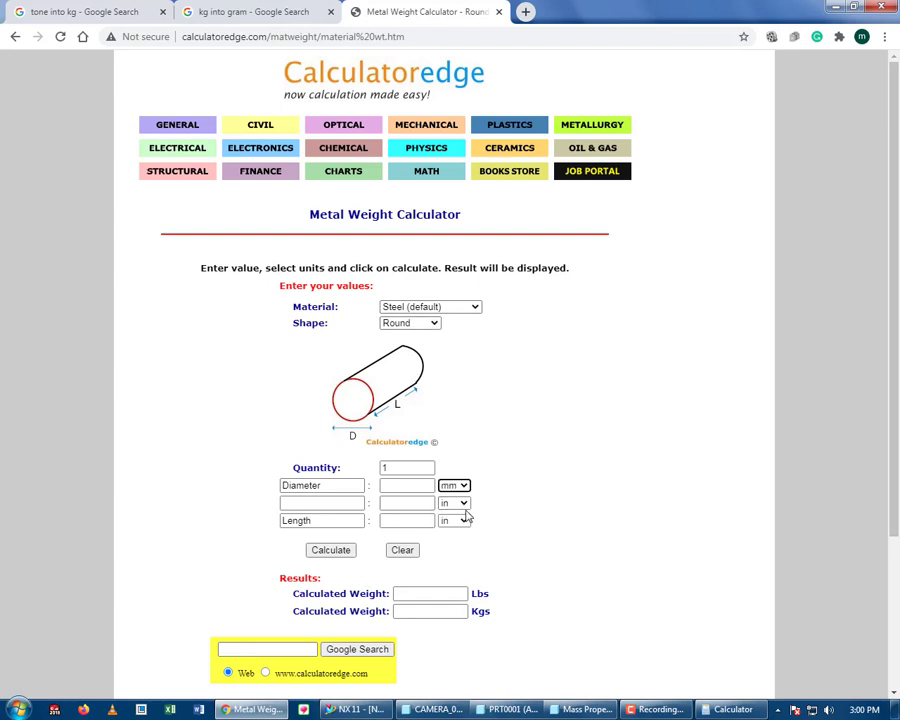
click(455, 503)
click(460, 548)
click(462, 520)
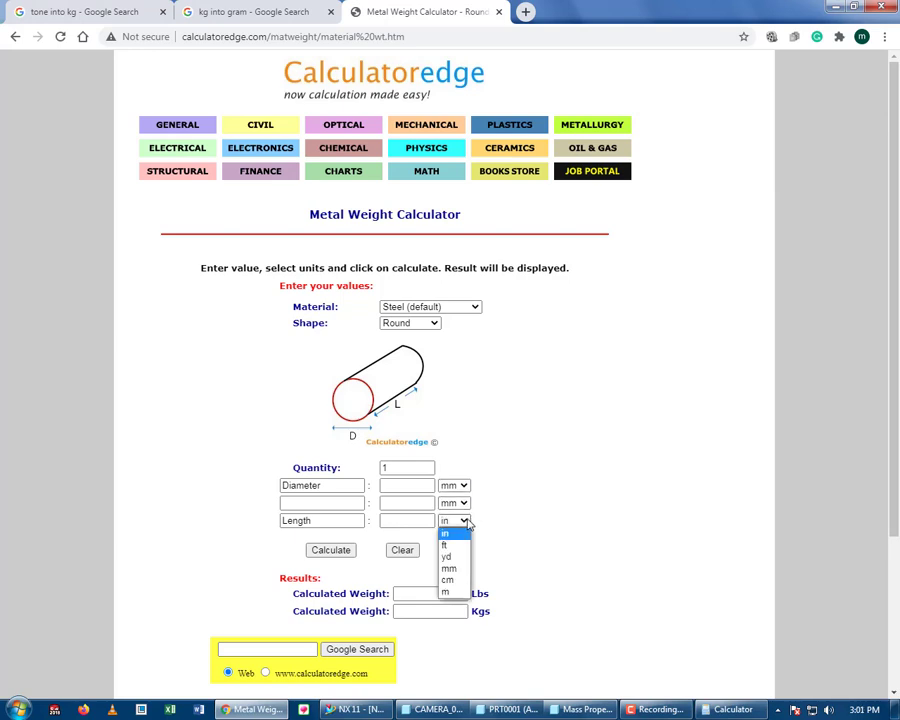
click(460, 570)
- Enter a diameter of 100 mm and a length of 200 mm for the round steel bar and calculate its weight
click(415, 488)
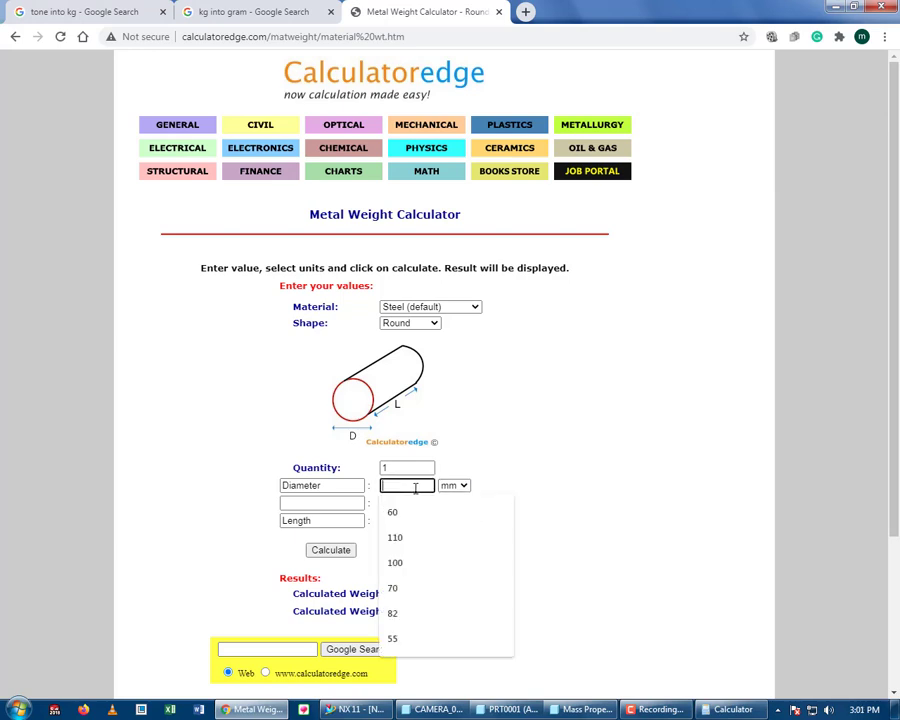
text(100)
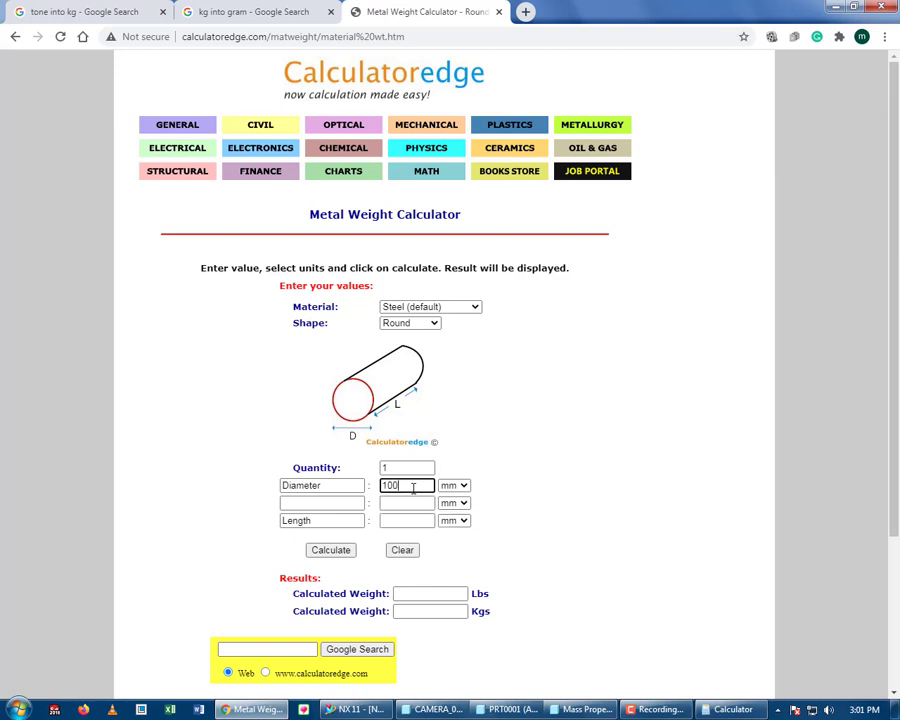
click(406, 521)
text(200)
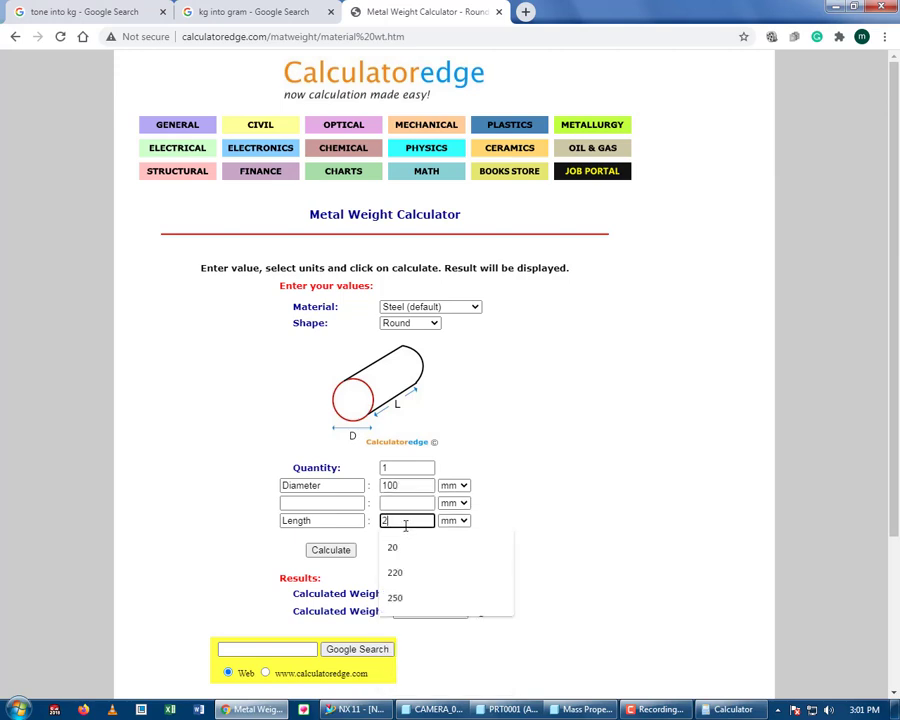
click(346, 553)
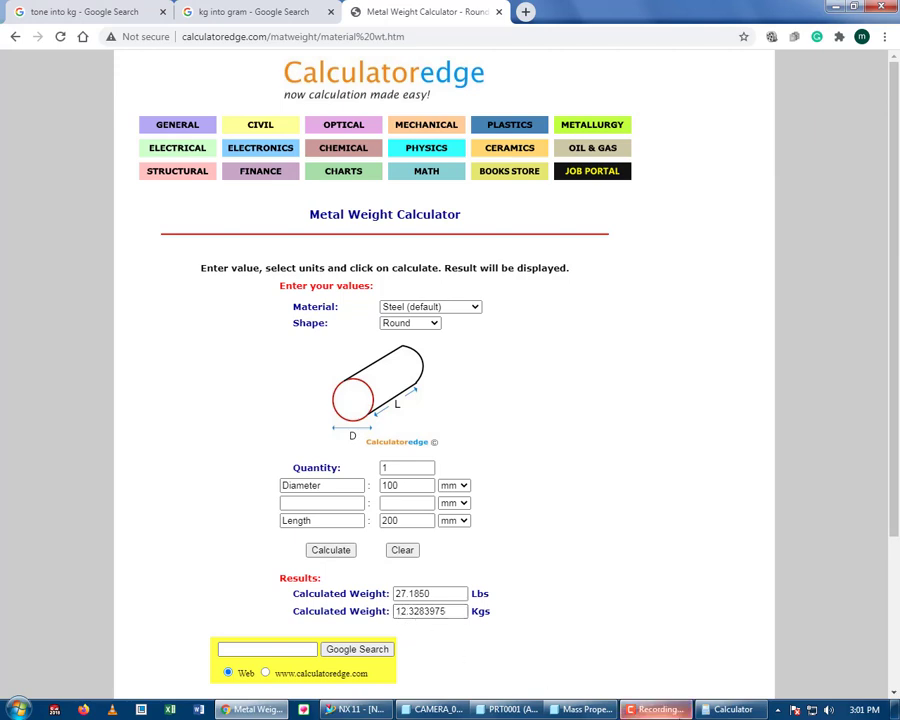
- Return to the tonne-to-kilogram conversion to compare its kilogram result with the calculated bar weight
click(730, 709)
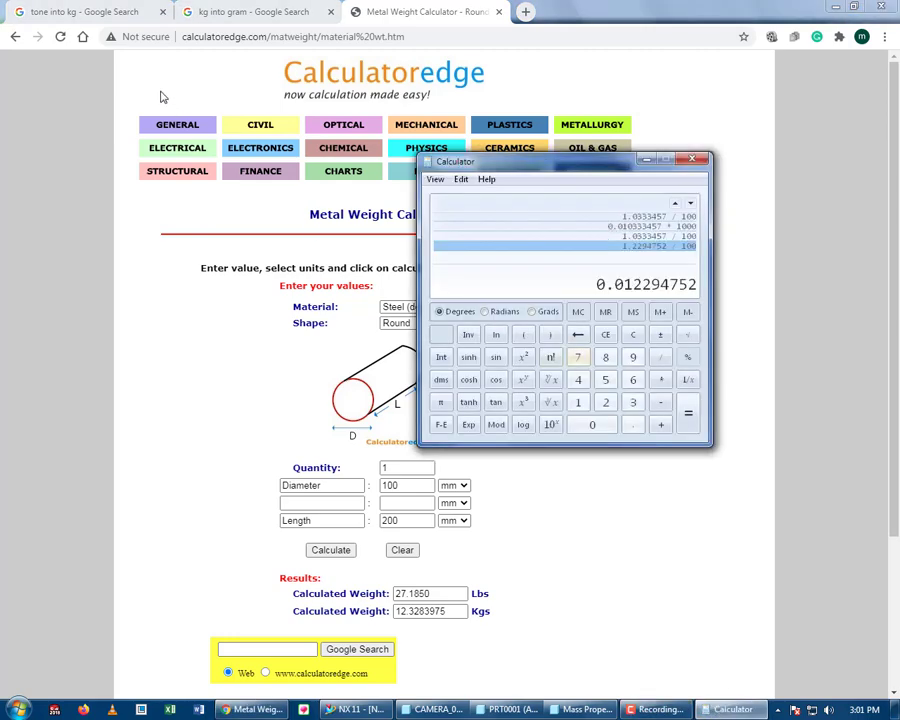
click(125, 16)
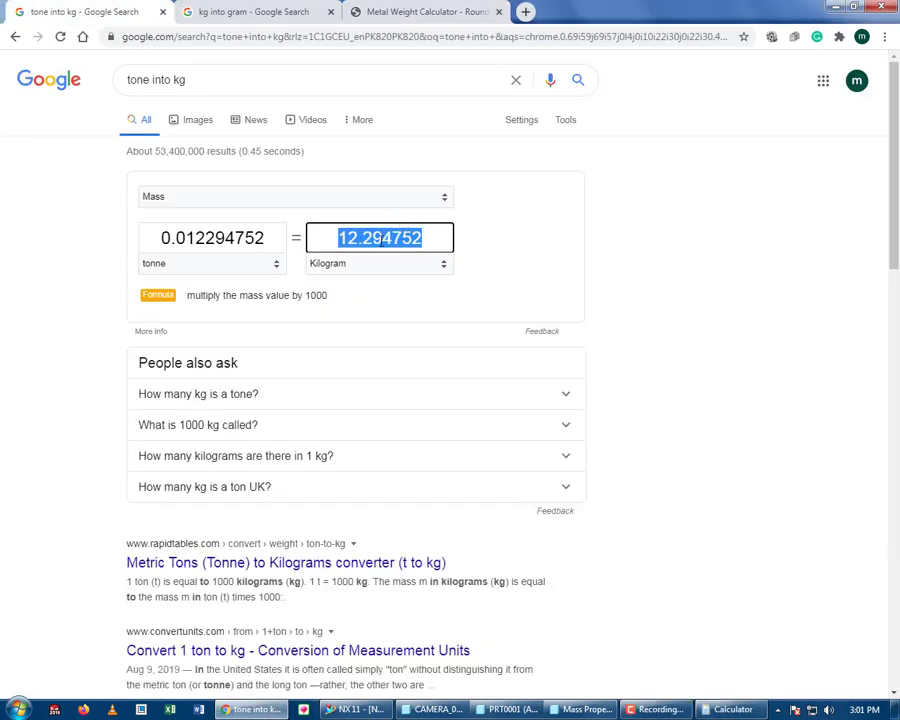
click(382, 242)
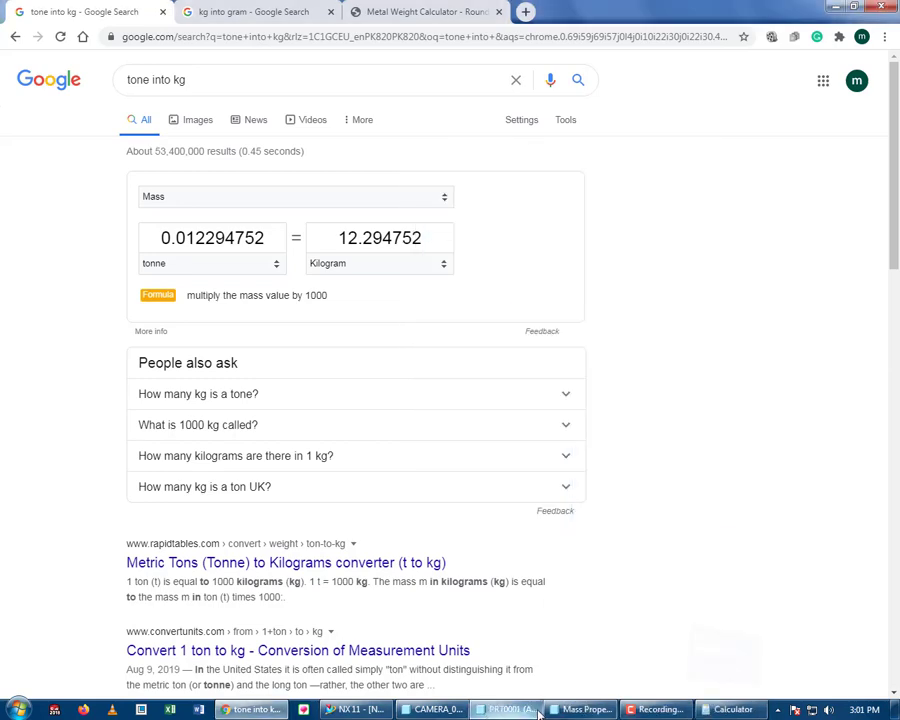
click(442, 710)
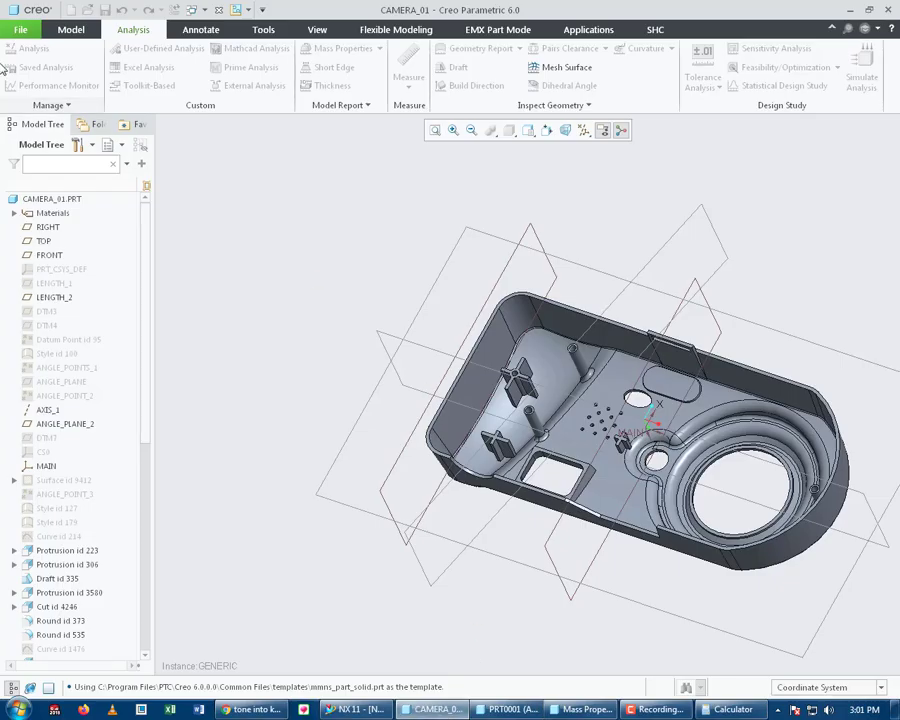
click(20, 29)
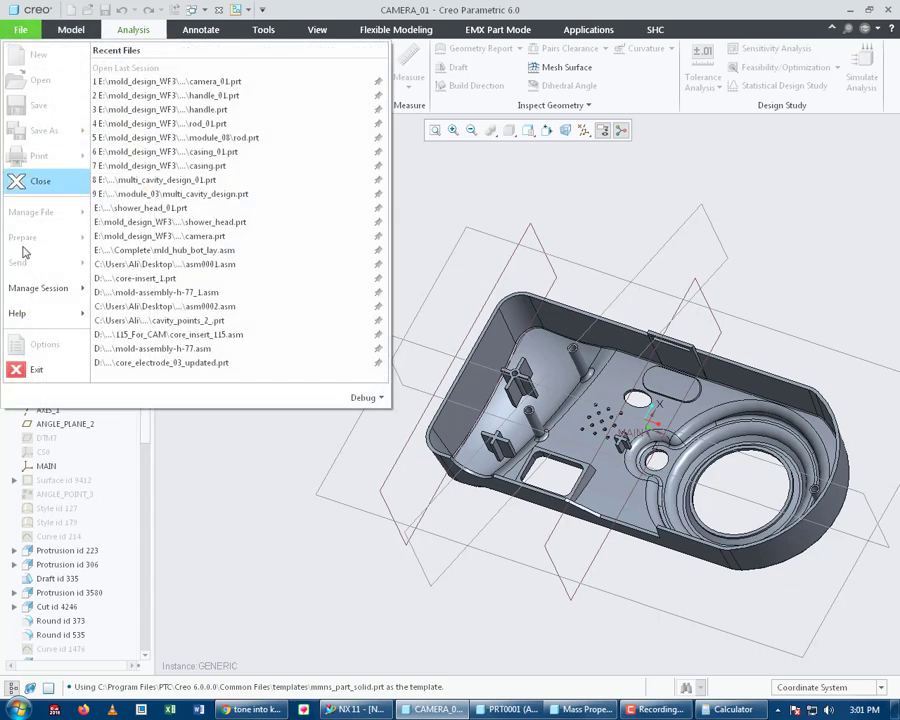
click(618, 212)
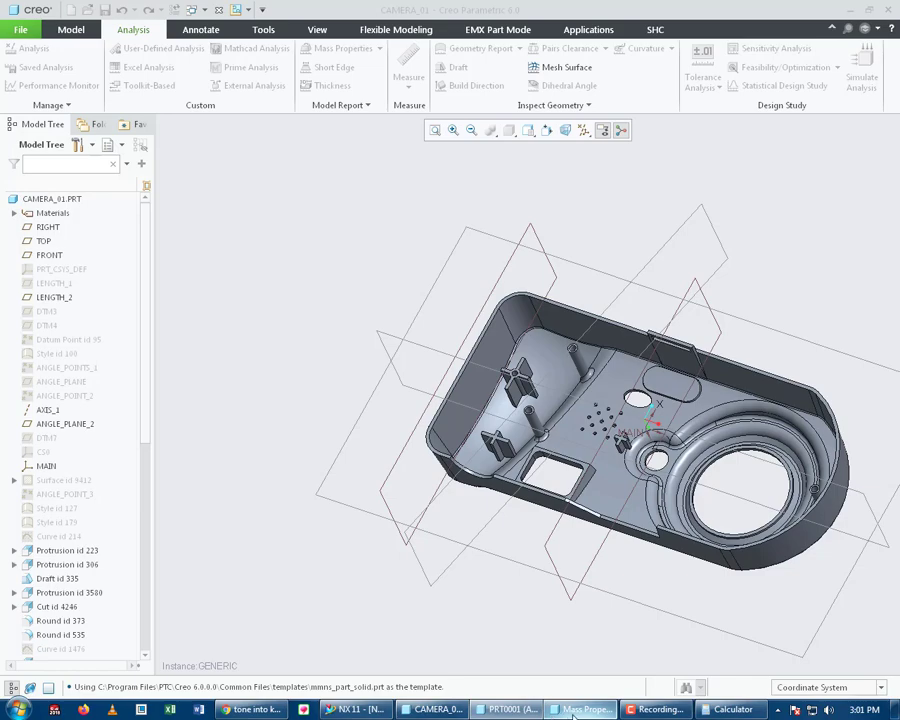
- Cancel the cylinder's Mass Properties analysis in Creo Parametric, then review the part's material and units in Model Properties and close it
click(578, 710)
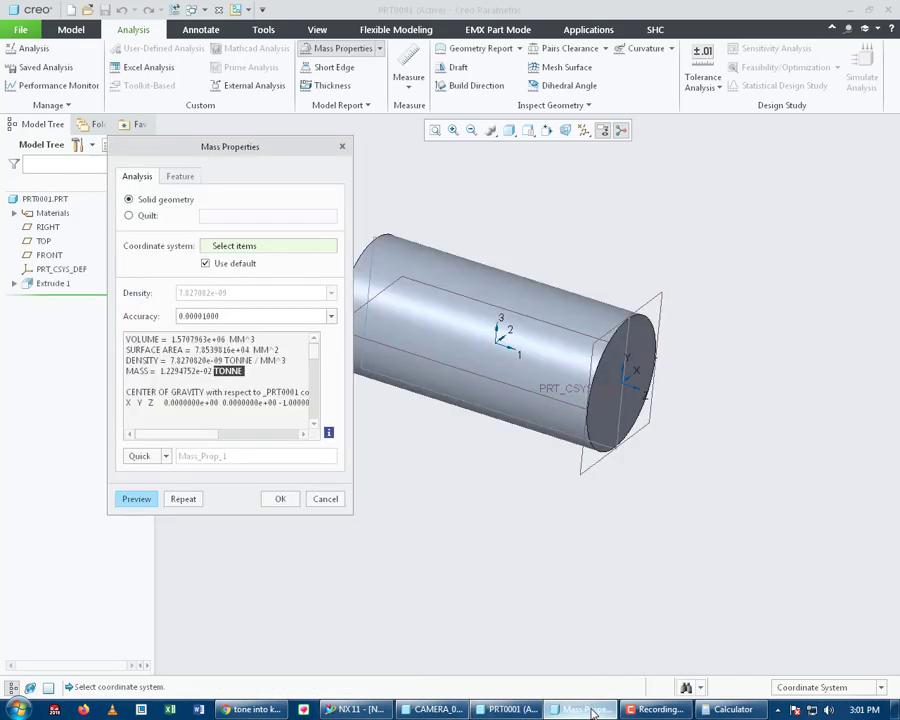
click(326, 498)
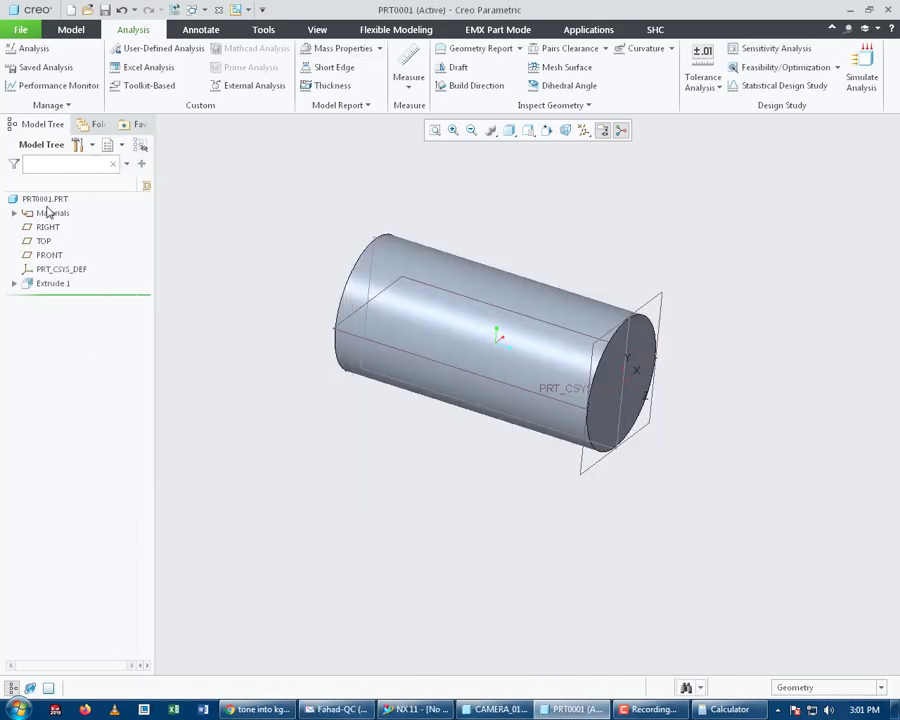
click(20, 29)
mouse_move(28, 236)
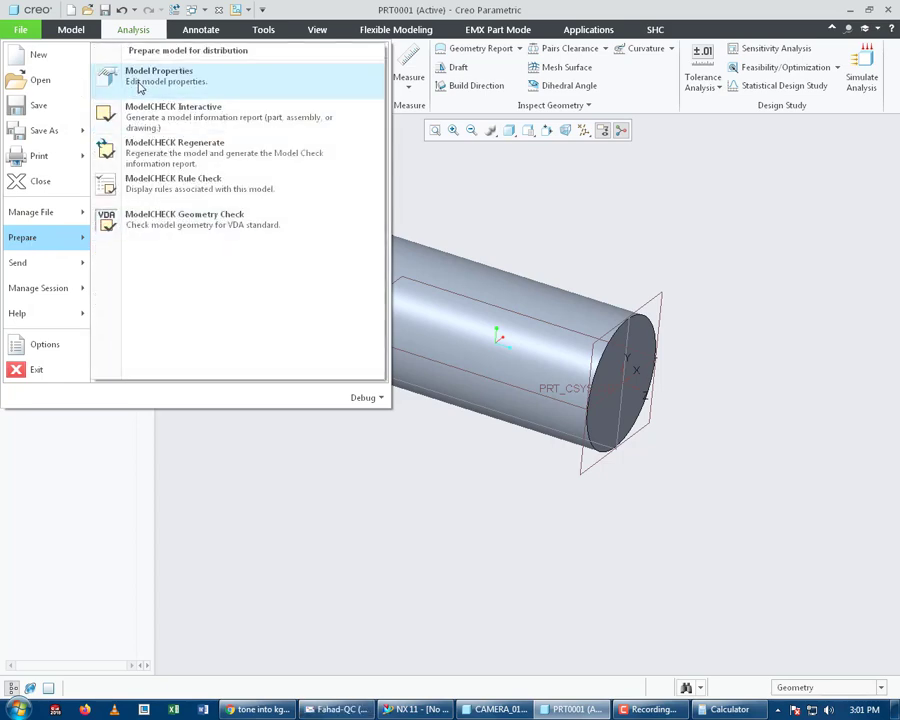
click(100, 74)
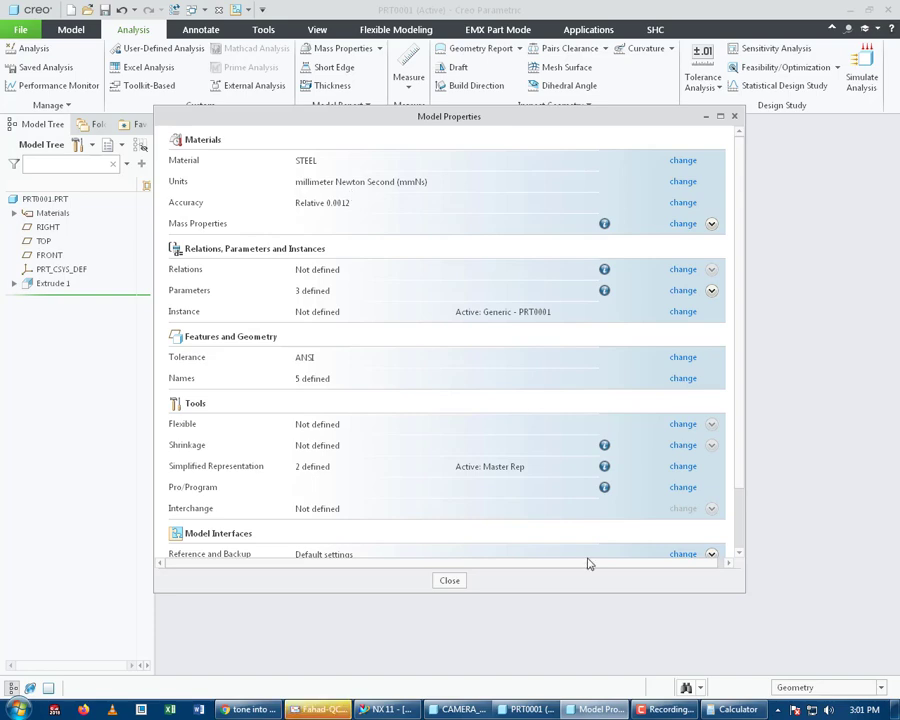
click(474, 709)
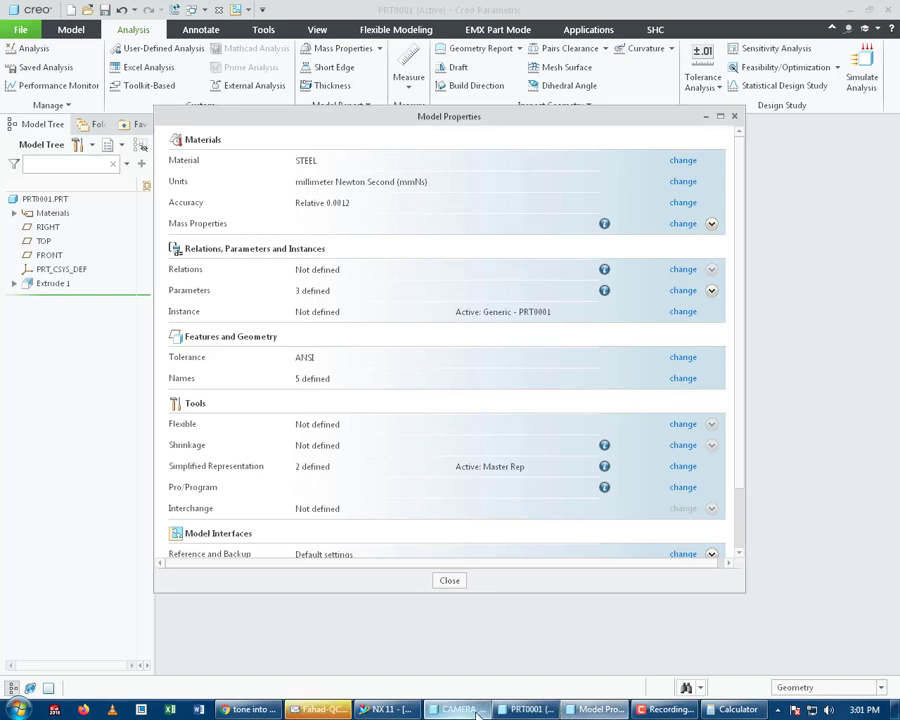
click(451, 582)
- Switch to the CAMERA_01 part, review its material and unit system in Model Properties and close the dialog
click(480, 709)
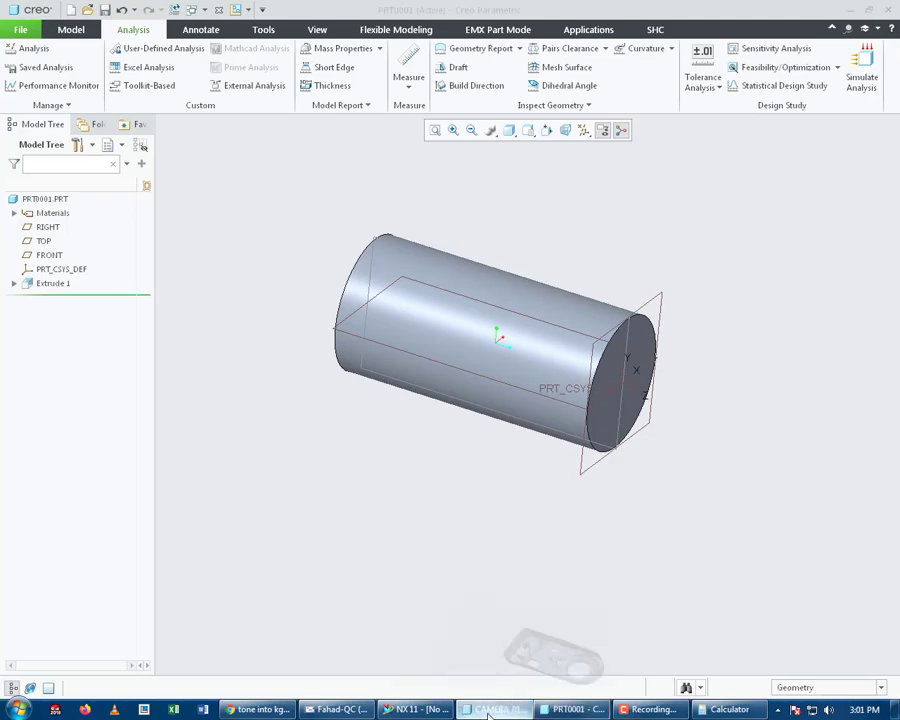
click(20, 29)
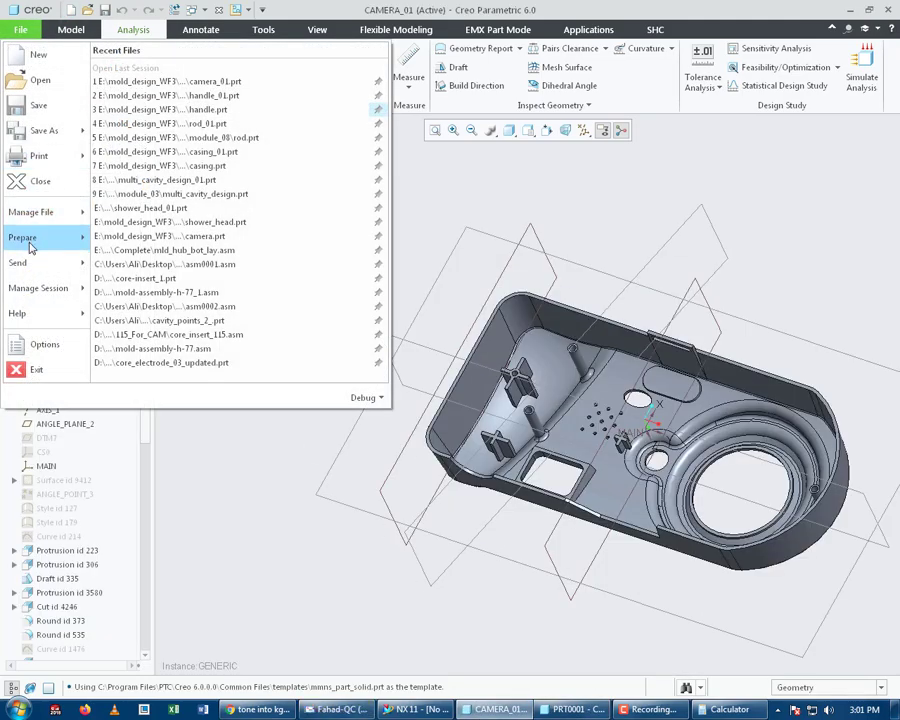
mouse_move(32, 240)
click(225, 87)
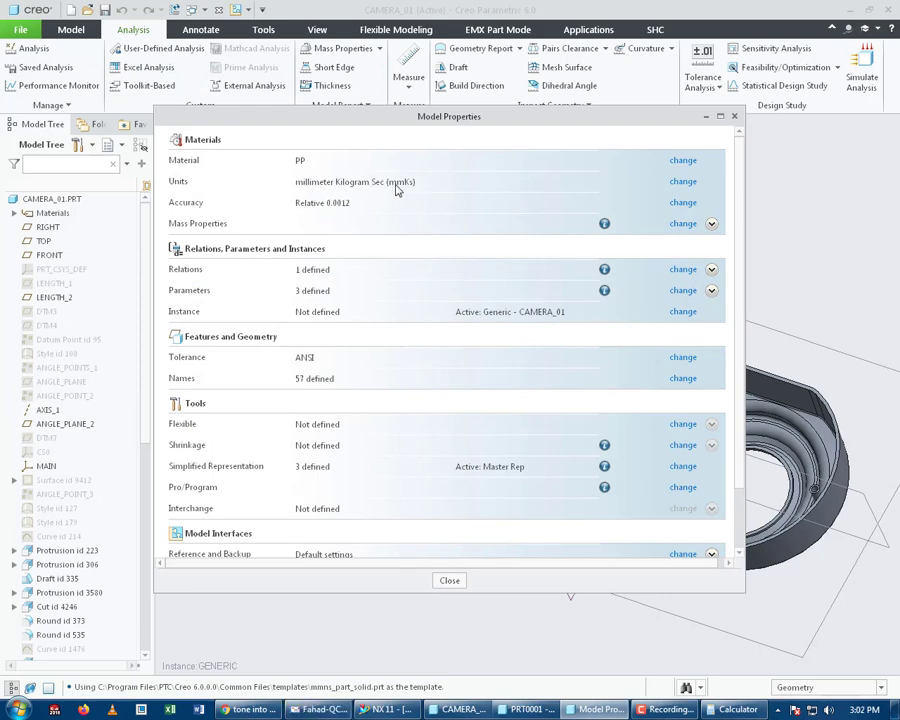
click(735, 119)
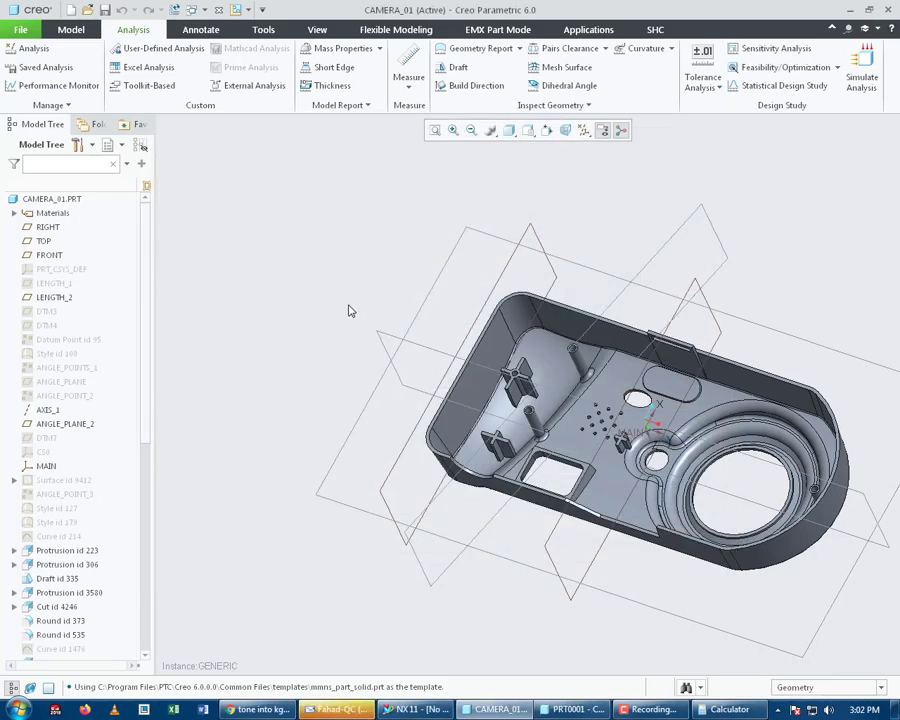
scroll(366, 316, up, 3)
scroll(367, 330, down, 4)
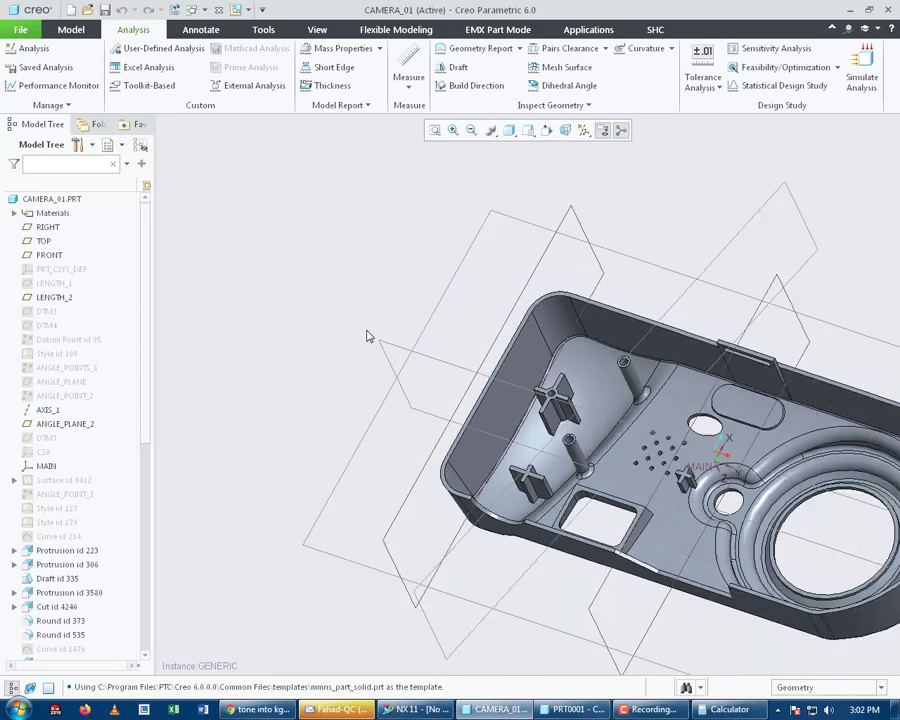
middle_drag(440, 310, 446, 366)
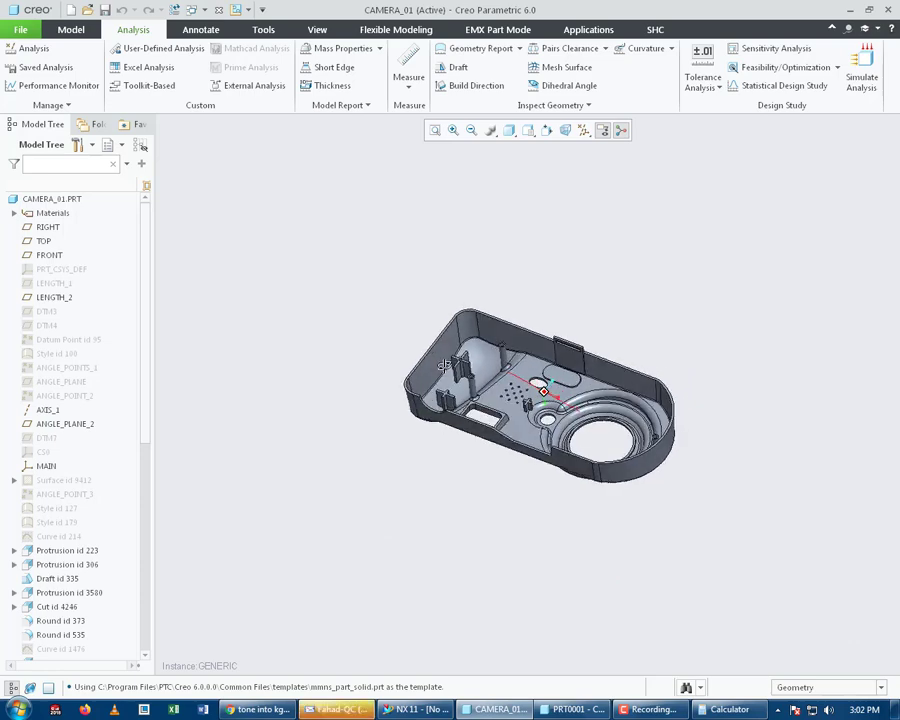
scroll(480, 393, up, 4)
scroll(478, 392, down, 3)
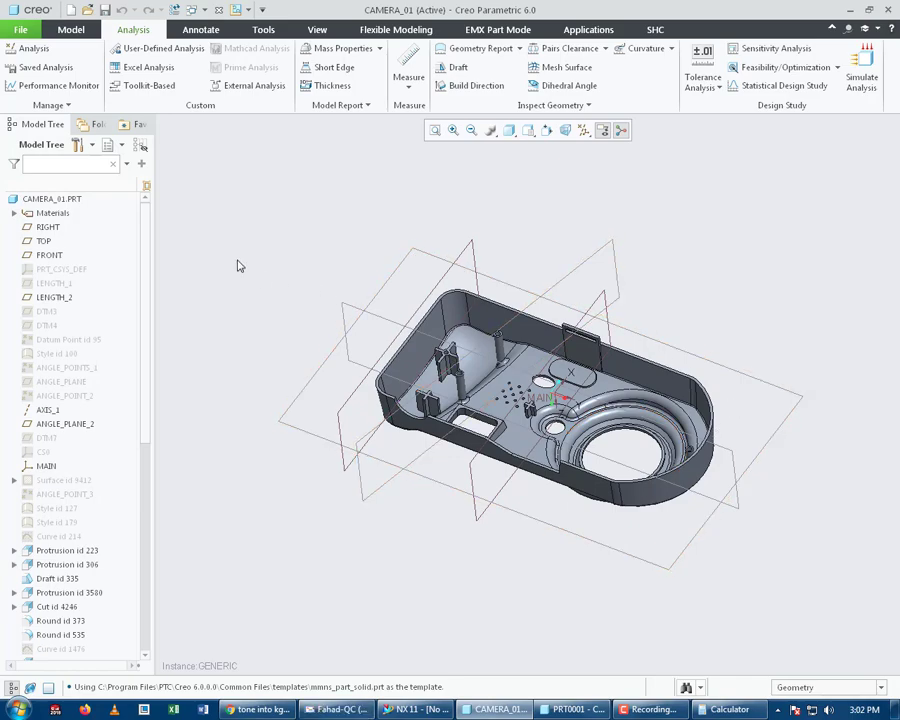
scroll(666, 424, up, 3)
scroll(666, 422, down, 6)
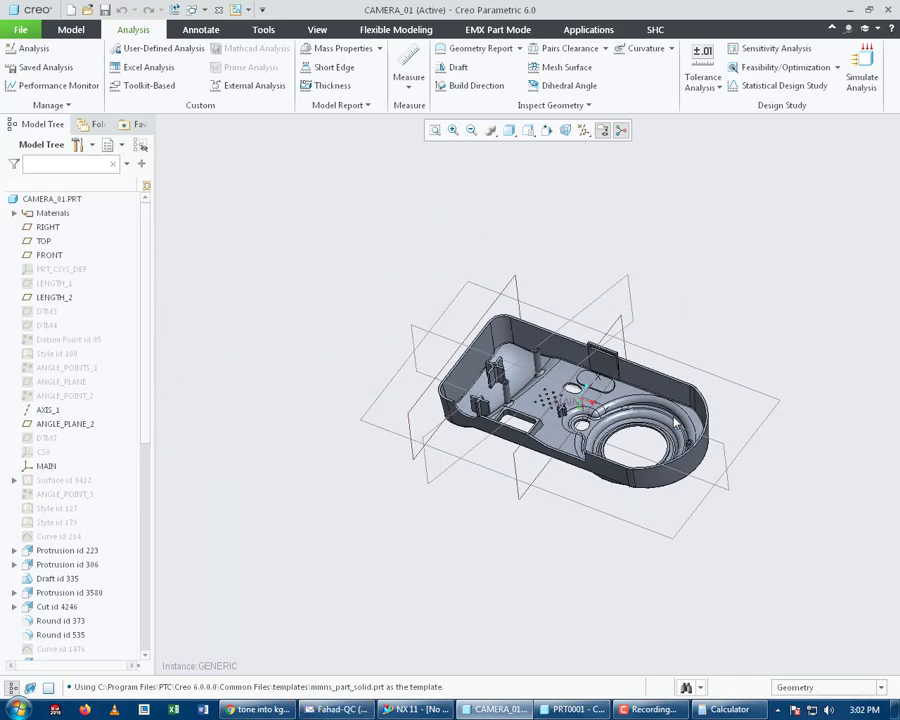
scroll(666, 422, up, 4)
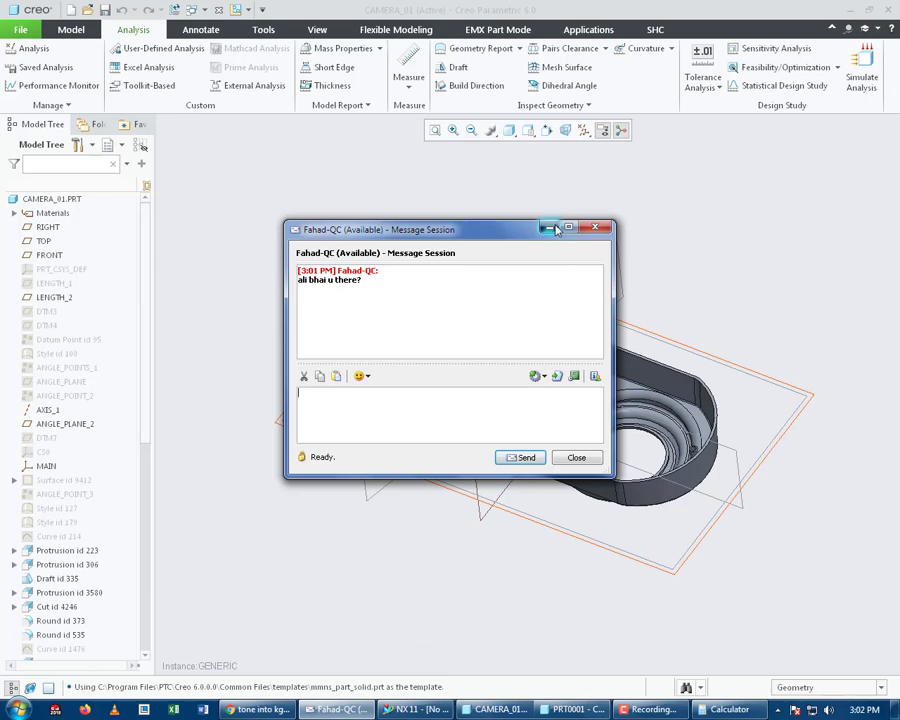
click(551, 228)
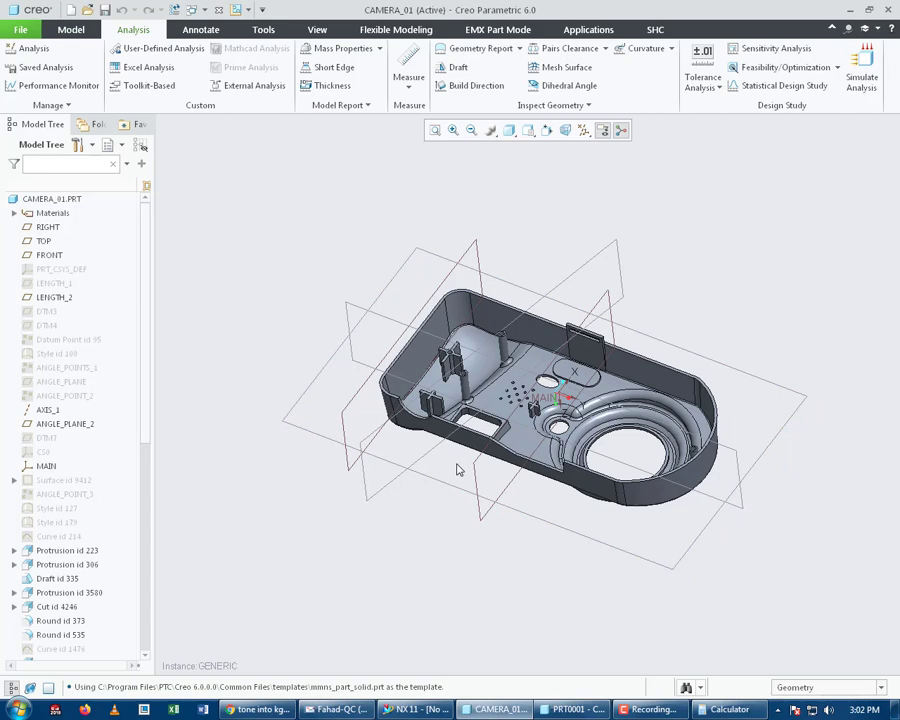
click(590, 711)
click(640, 710)
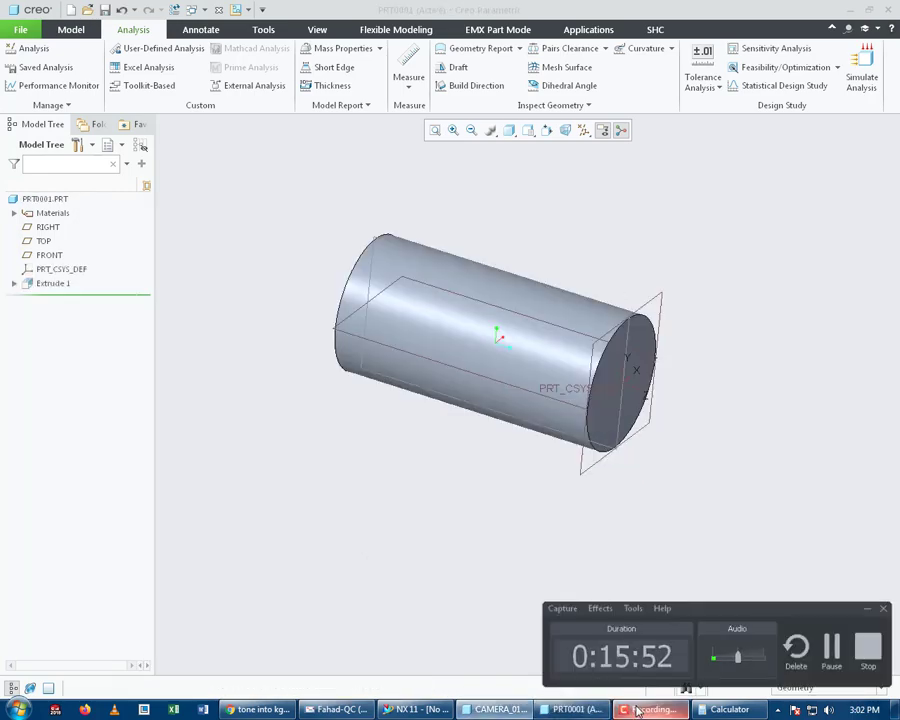
click(638, 711)
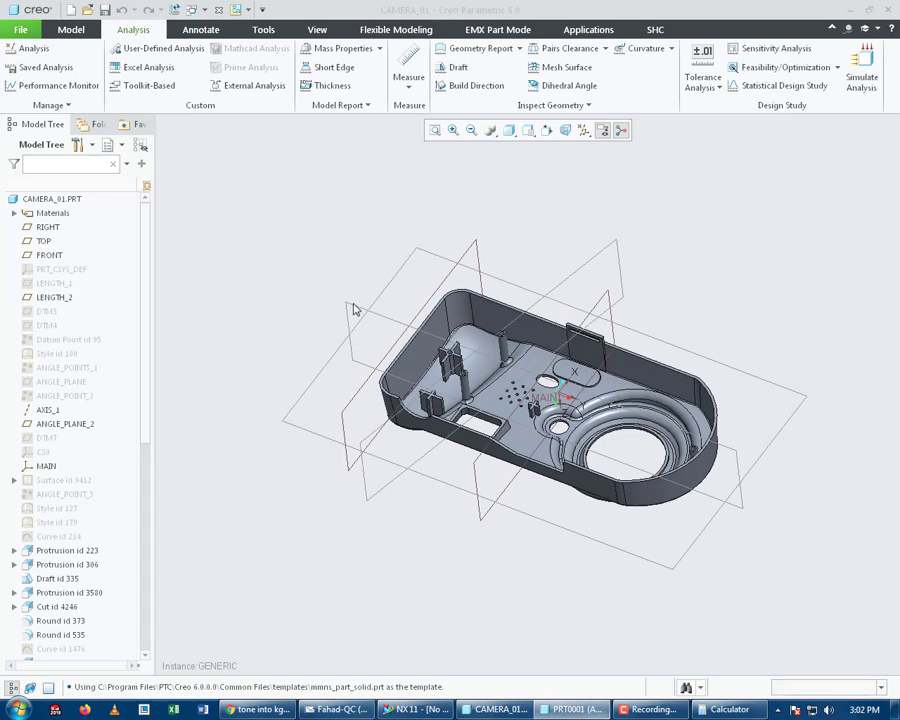